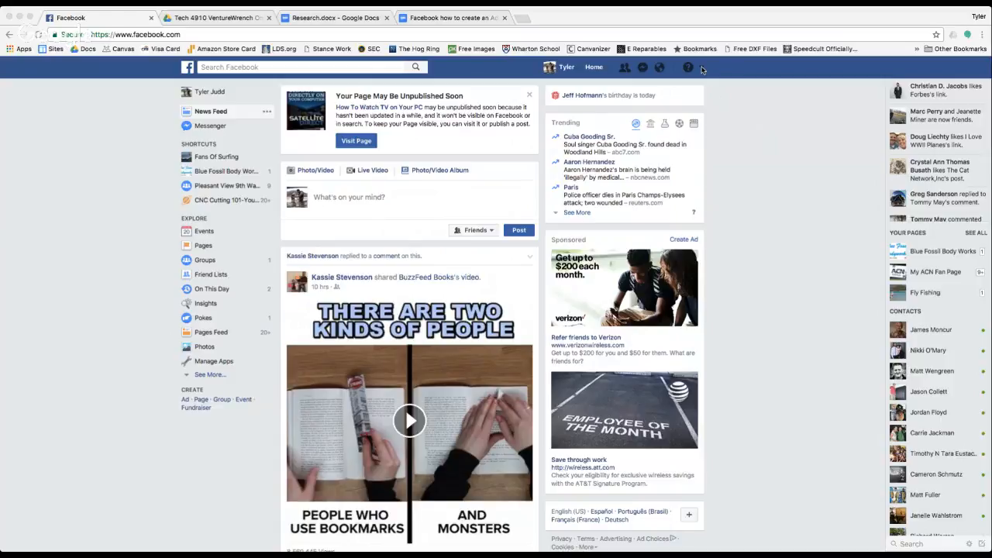
# Step: Start creating a new Facebook ad and choose Traffic as the campaign's marketing objective
pyautogui.click(702, 69)
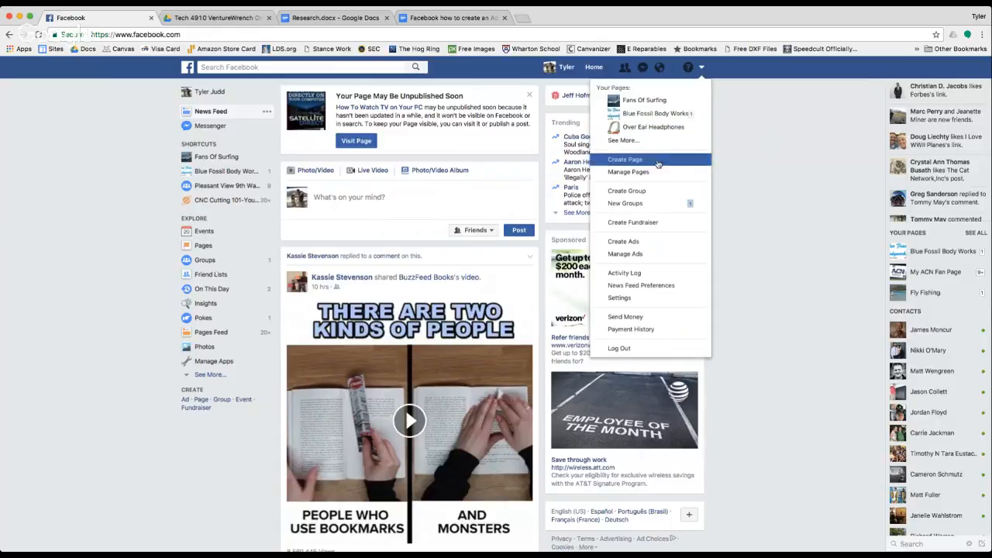
pyautogui.click(649, 245)
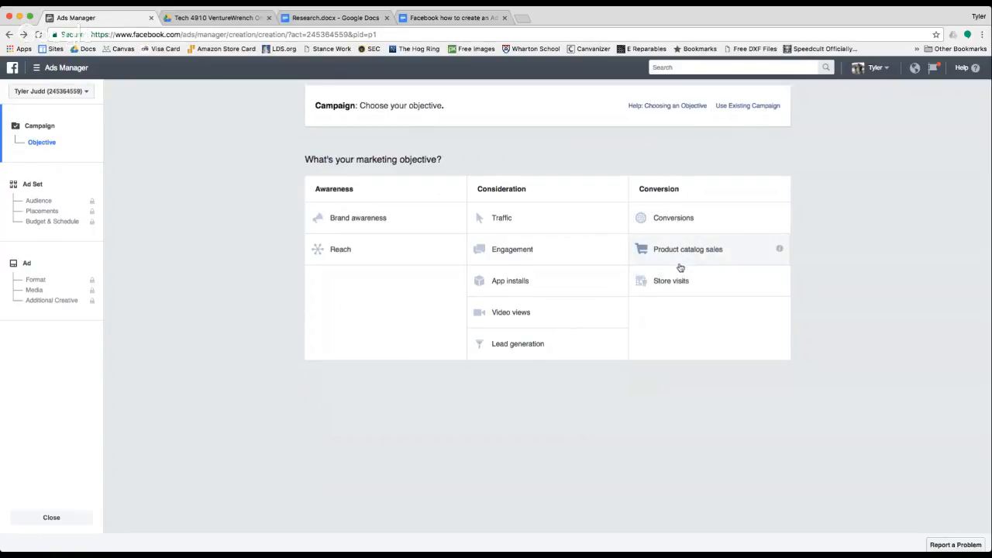
pyautogui.click(507, 220)
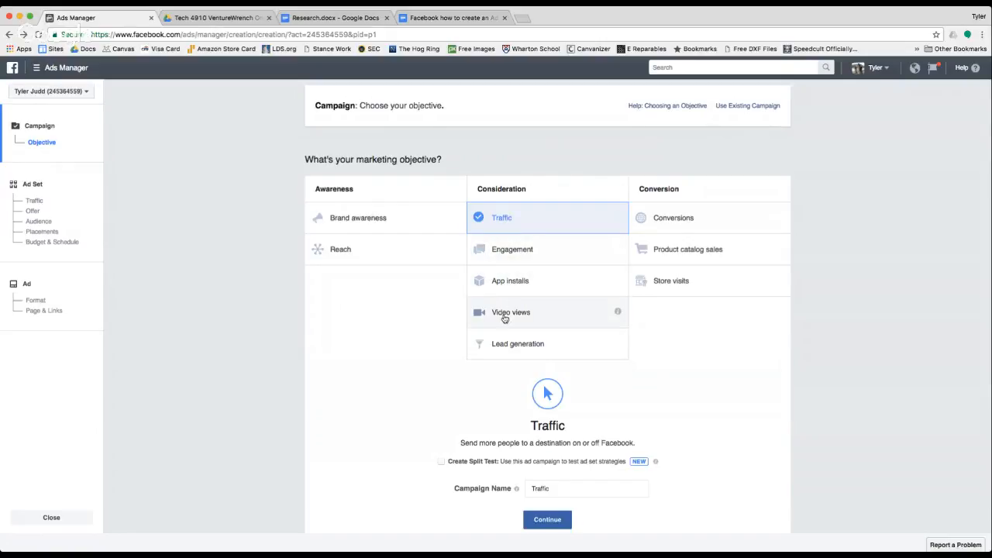
# Step: Enable the split test option for the Traffic campaign
pyautogui.scroll(-1, 504, 317)
pyautogui.scroll(-2, 505, 319)
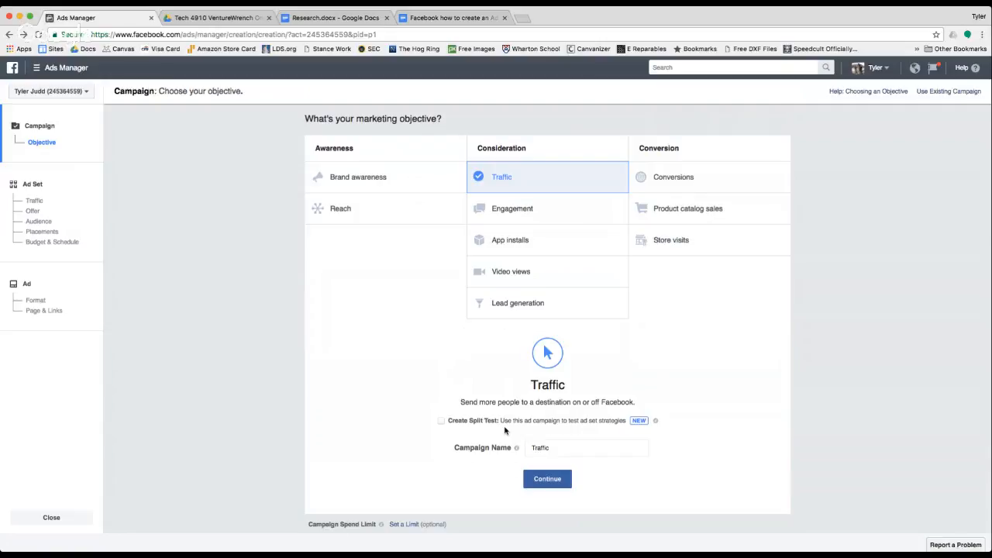
pyautogui.click(441, 423)
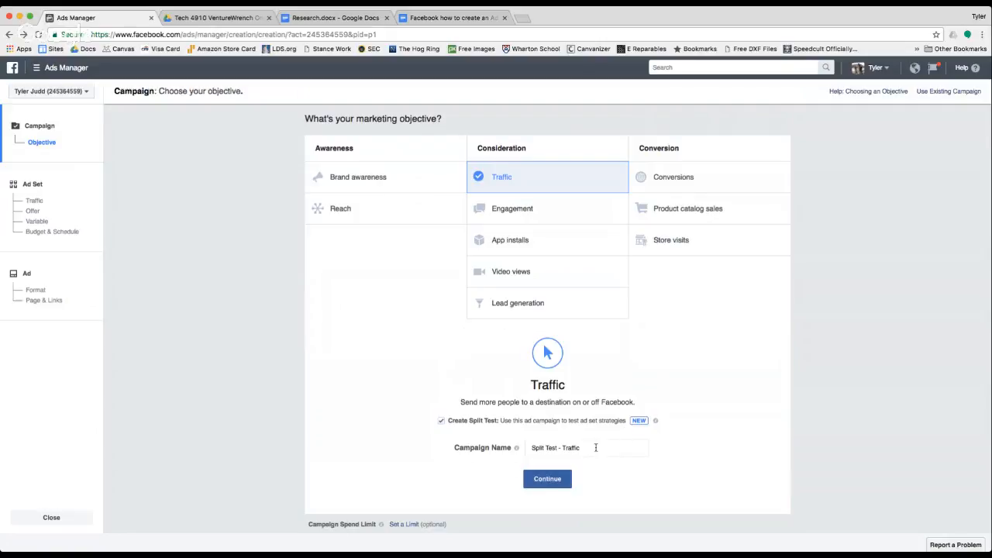
# Step: Name the campaign VentureWrench and continue to the ad set setup
pyautogui.moveTo(594, 448); pyautogui.dragTo(535, 448)
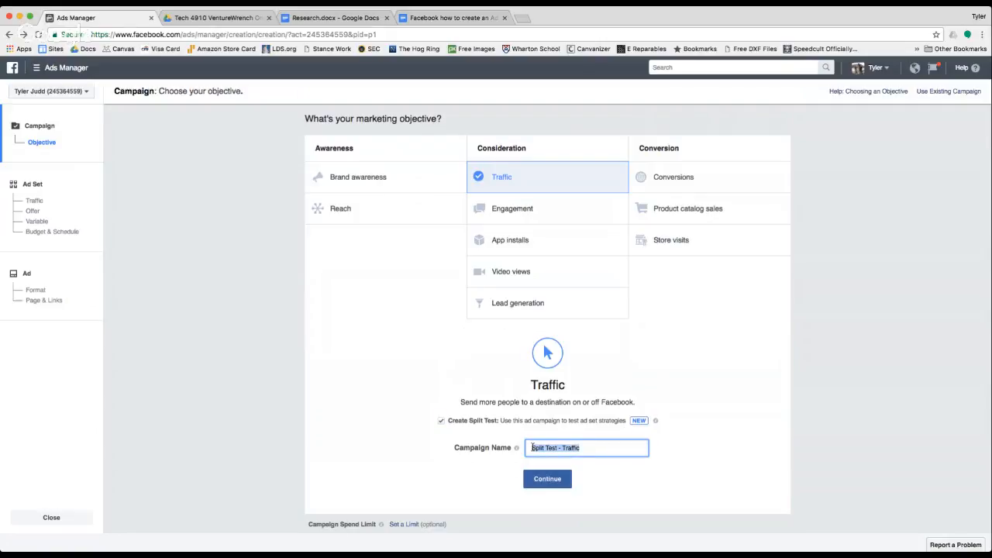
pyautogui.press('BackSpace')
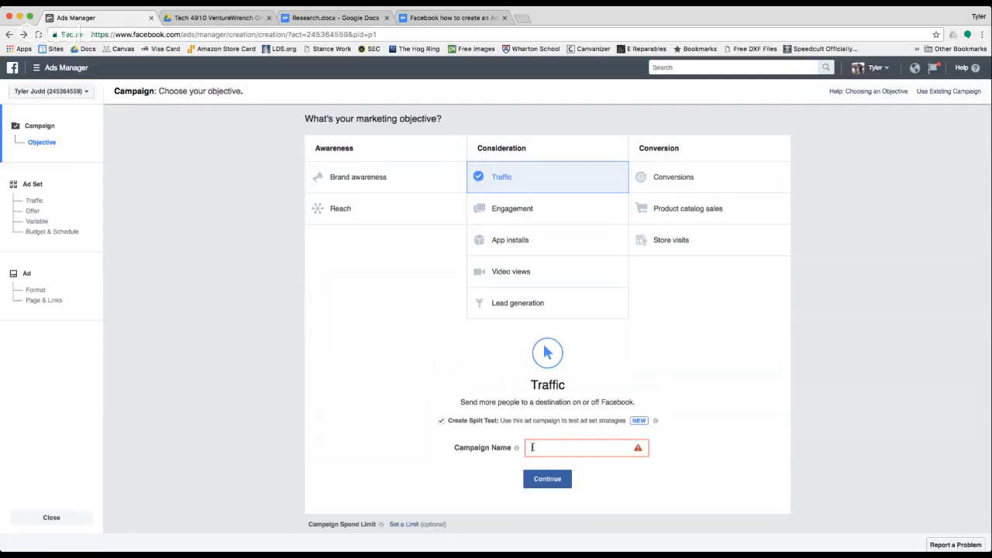
pyautogui.write('Y')
pyautogui.write('ent')
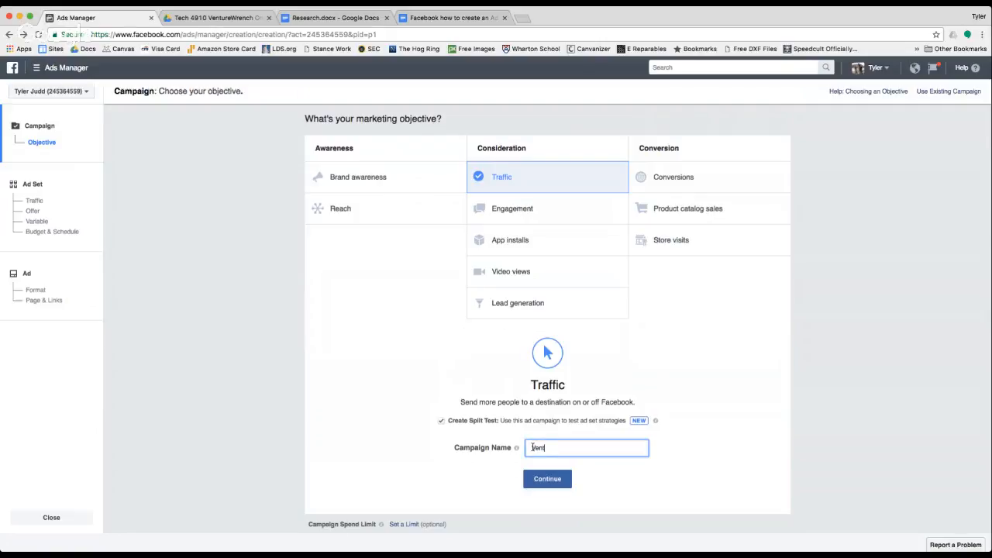
pyautogui.write('ureWrench')
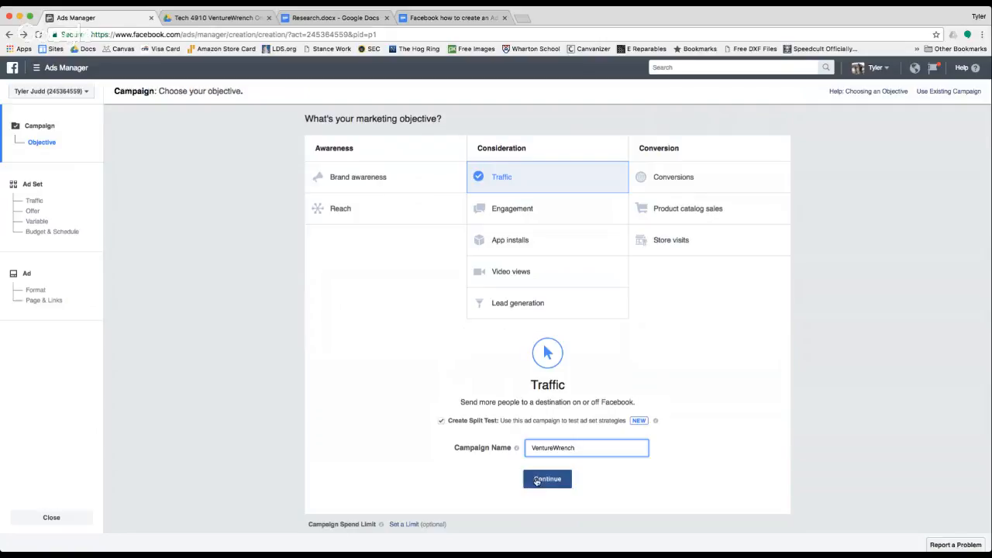
pyautogui.click(536, 481)
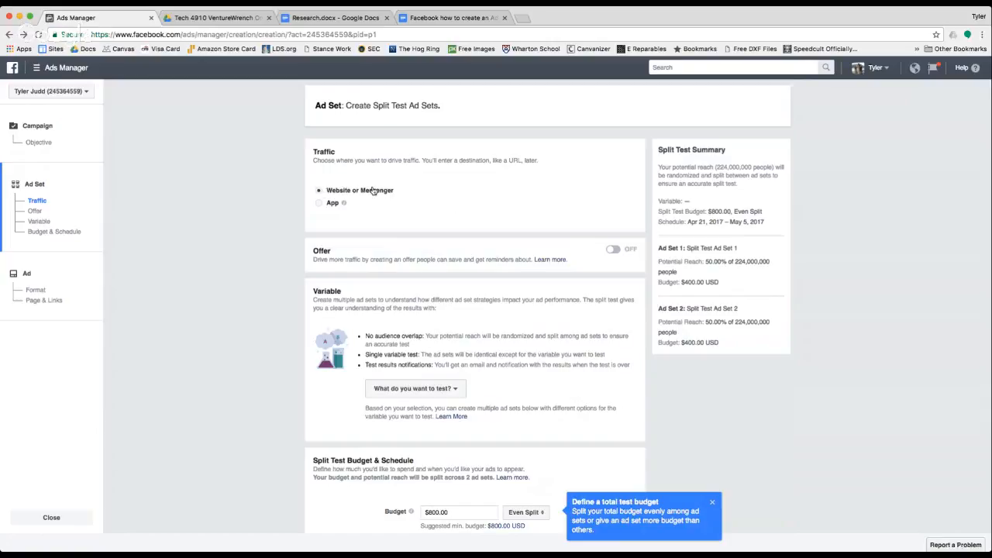
# Step: Choose Audience as the variable that the split test compares between the ad sets
pyautogui.scroll(-1, 361, 205)
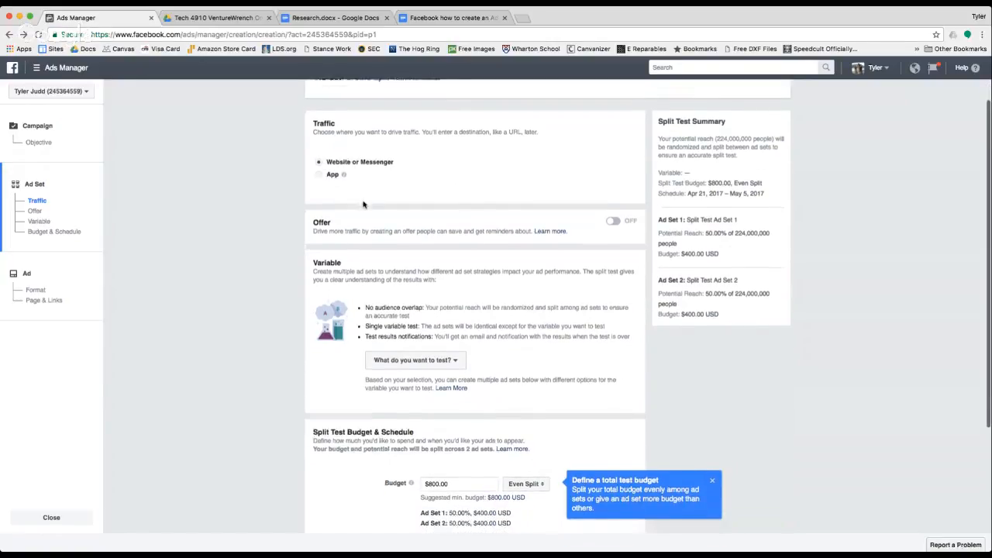
pyautogui.scroll(-1, 363, 205)
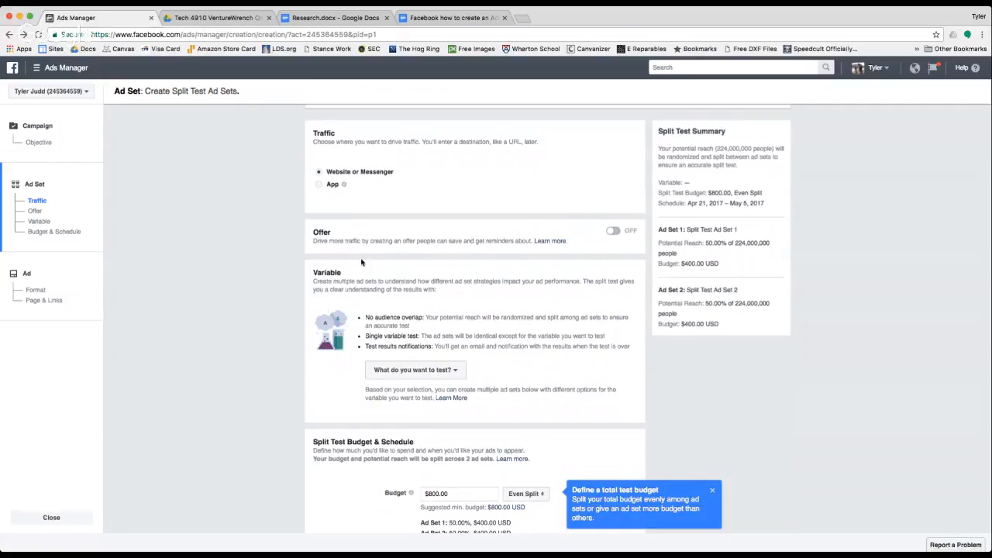
pyautogui.scroll(-1, 375, 287)
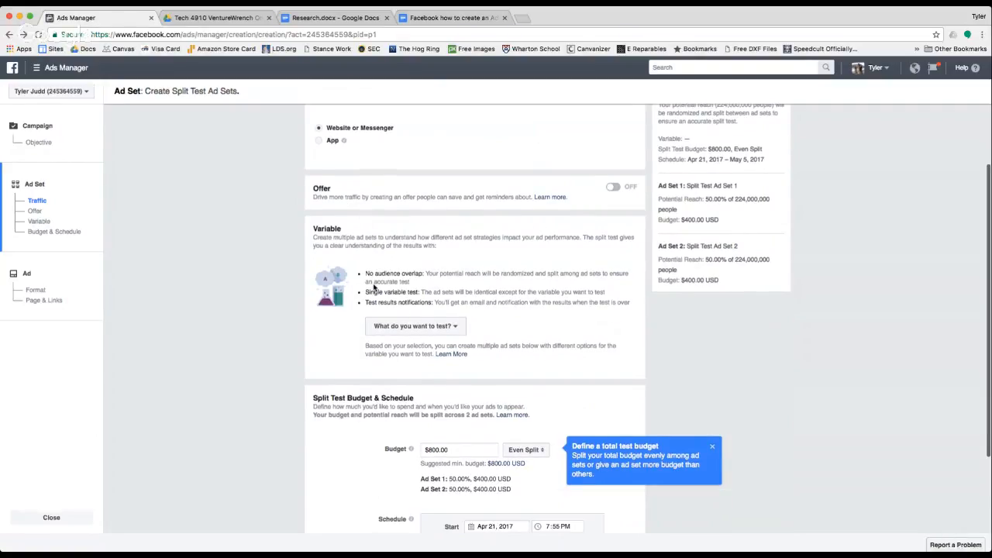
pyautogui.scroll(-1, 379, 263)
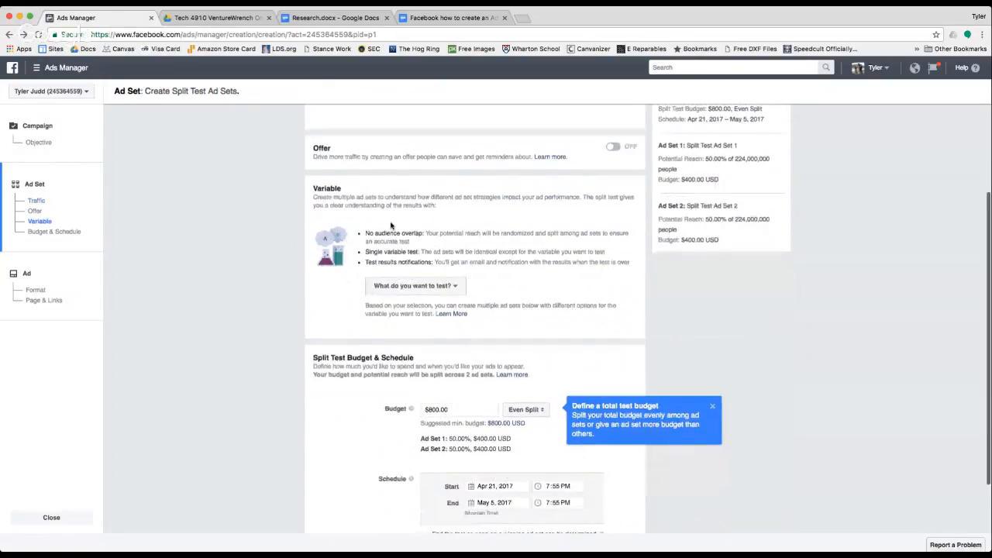
pyautogui.click(455, 293)
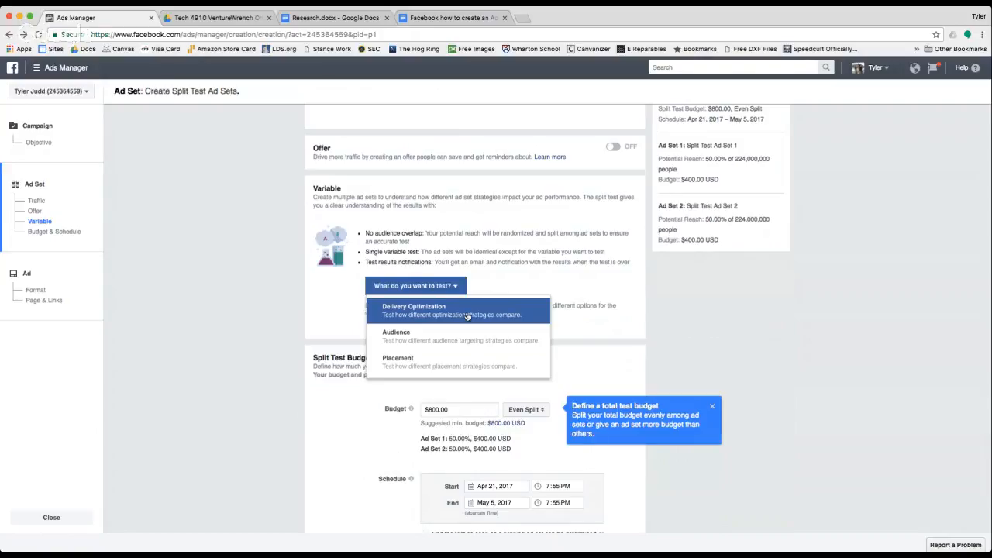
pyautogui.click(412, 339)
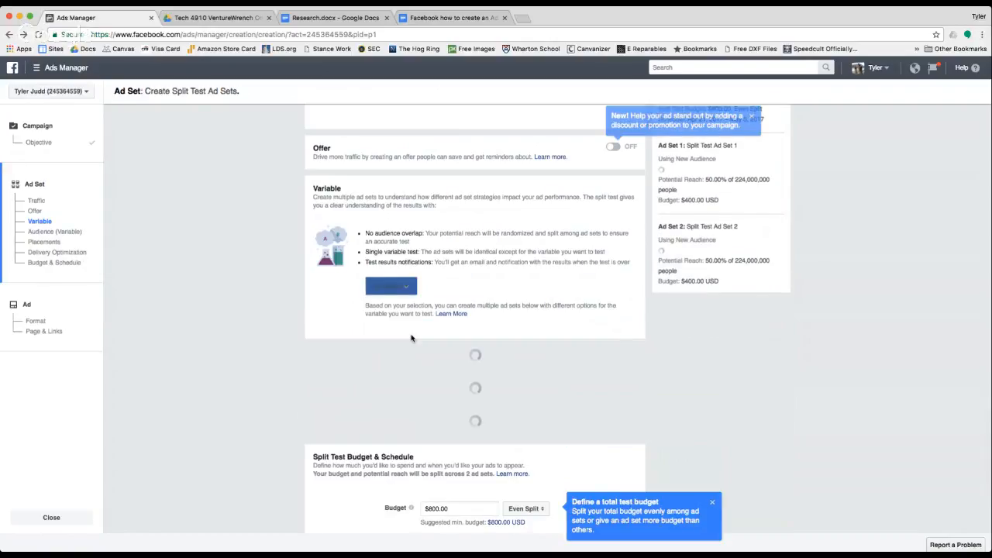
# Step: Begin a new audience for Ad Set 1 and set its age range to 18–55
pyautogui.scroll(-2, 411, 339)
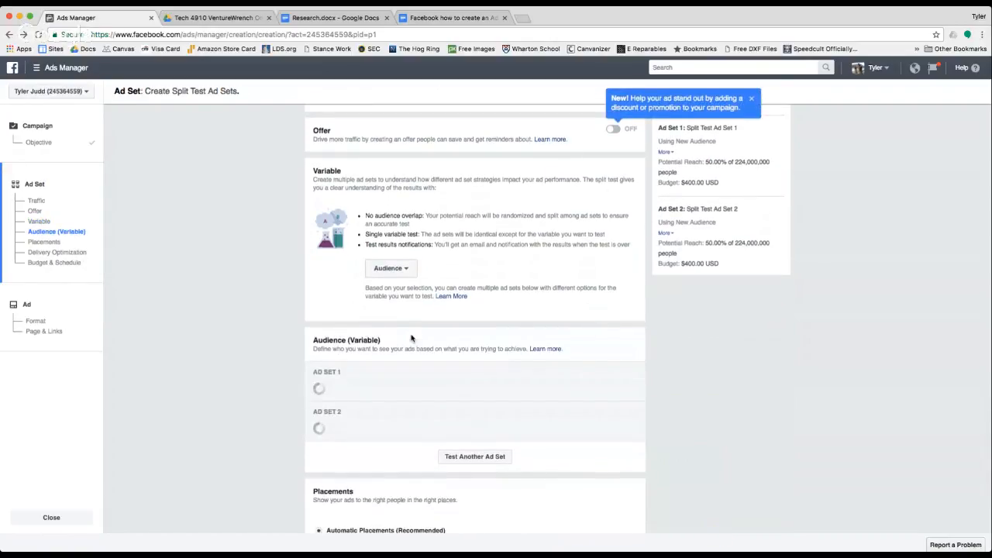
pyautogui.scroll(-3, 412, 339)
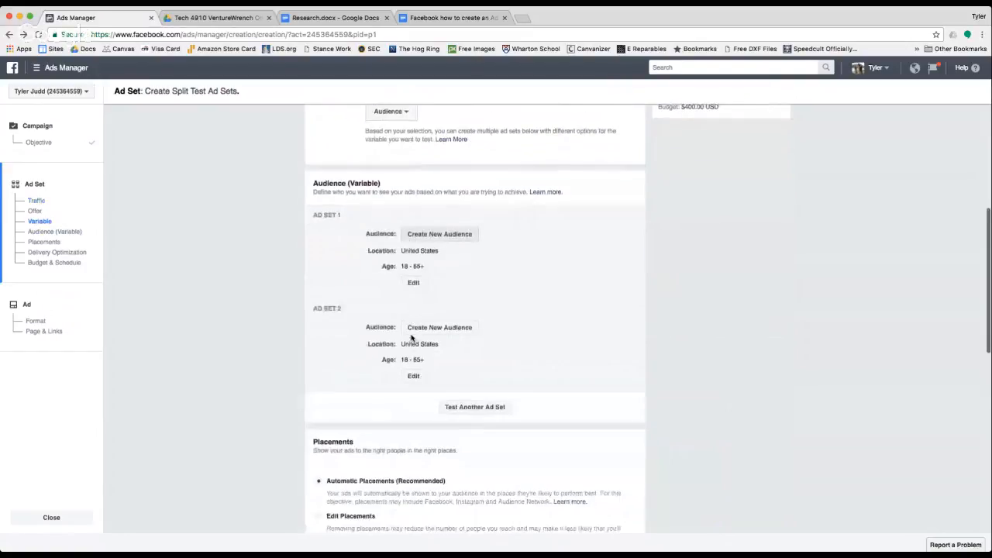
pyautogui.click(426, 237)
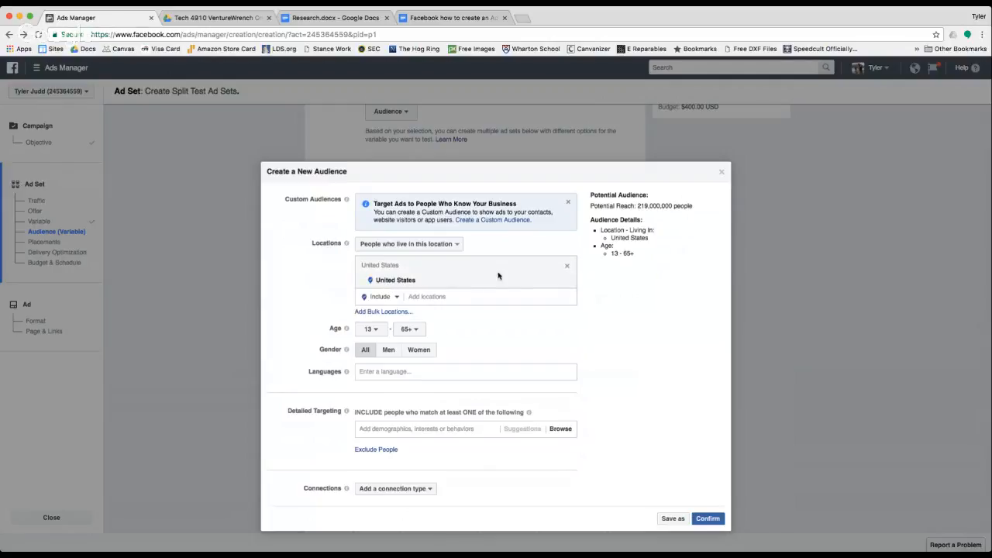
pyautogui.click(378, 330)
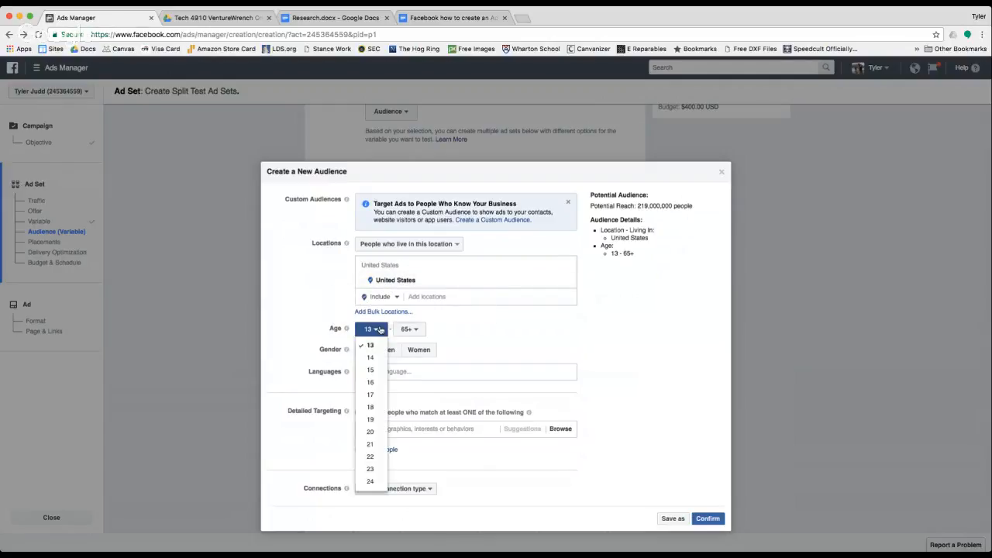
pyautogui.click(372, 407)
pyautogui.click(416, 272)
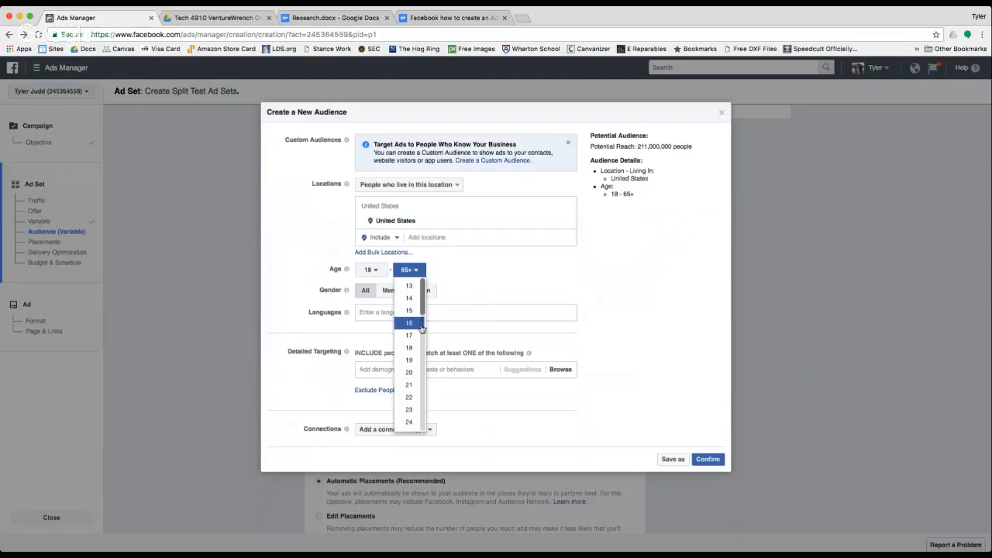
pyautogui.moveTo(423, 302); pyautogui.dragTo(417, 397)
pyautogui.click(417, 396)
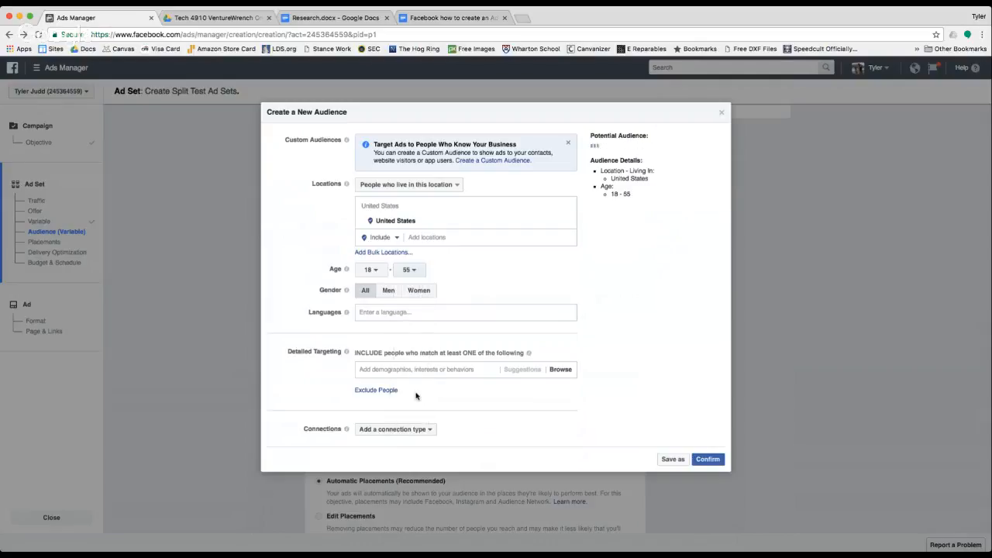
# Step: Limit the new audience to men and set its language to English (All)
pyautogui.click(391, 292)
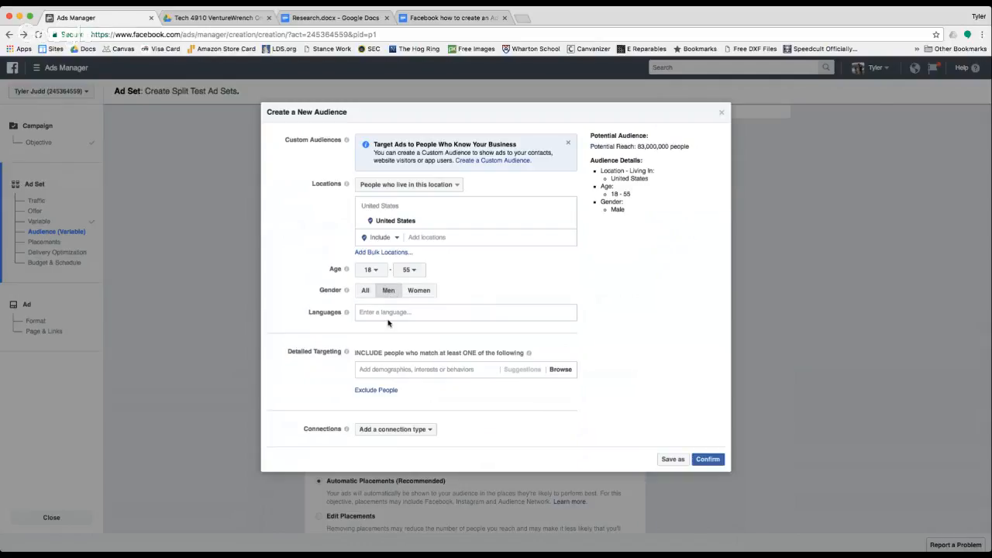
pyautogui.click(378, 311)
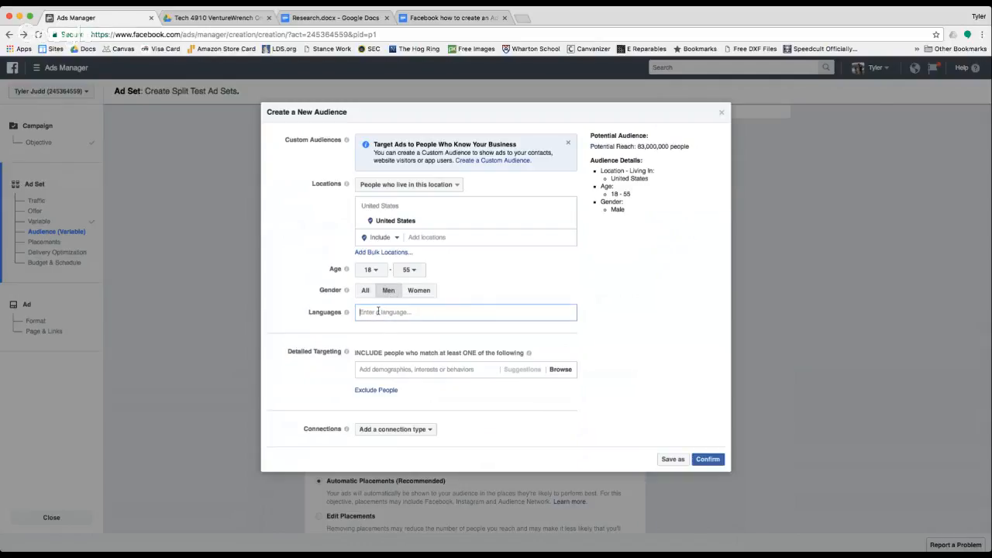
pyautogui.write('English')
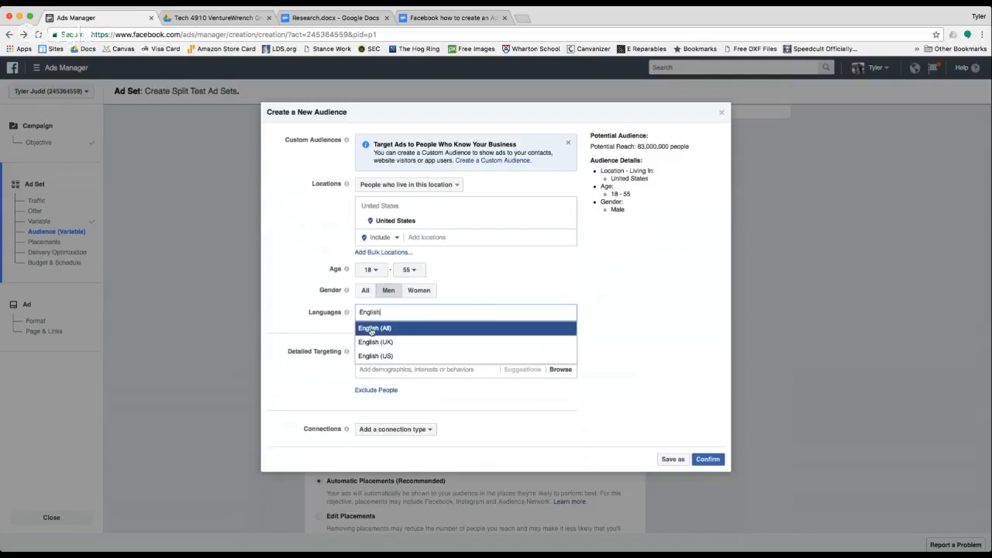
pyautogui.click(371, 329)
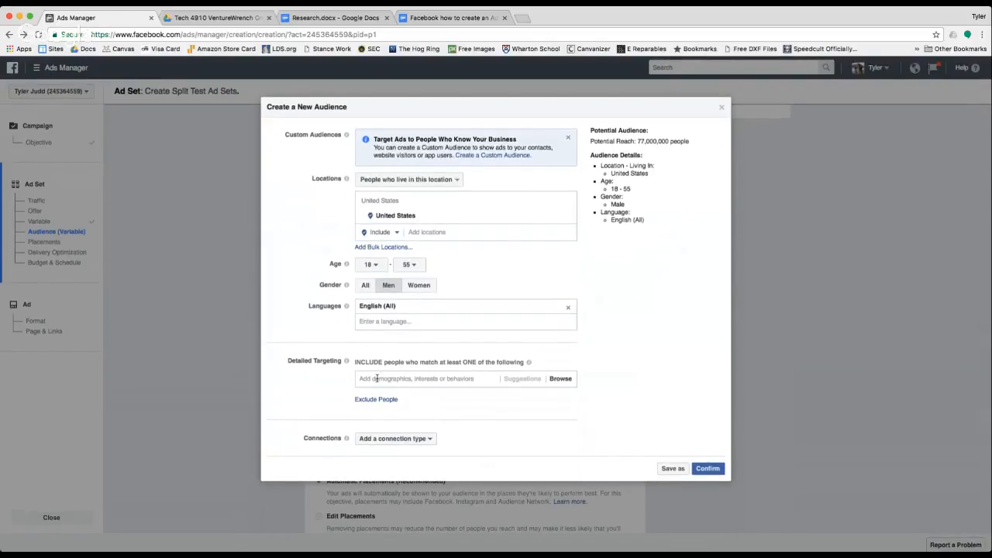
# Step: Switch to Research.docx in Google Docs and copy the company name GoFundMe from the Companies list
pyautogui.click(338, 18)
pyautogui.click(423, 172)
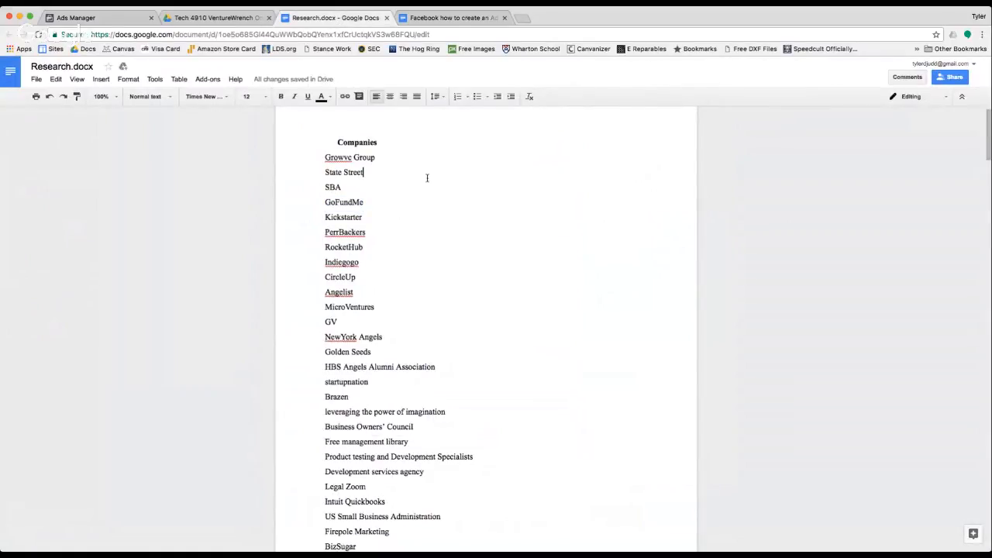
pyautogui.click(379, 157)
pyautogui.scroll(-3, 352, 303)
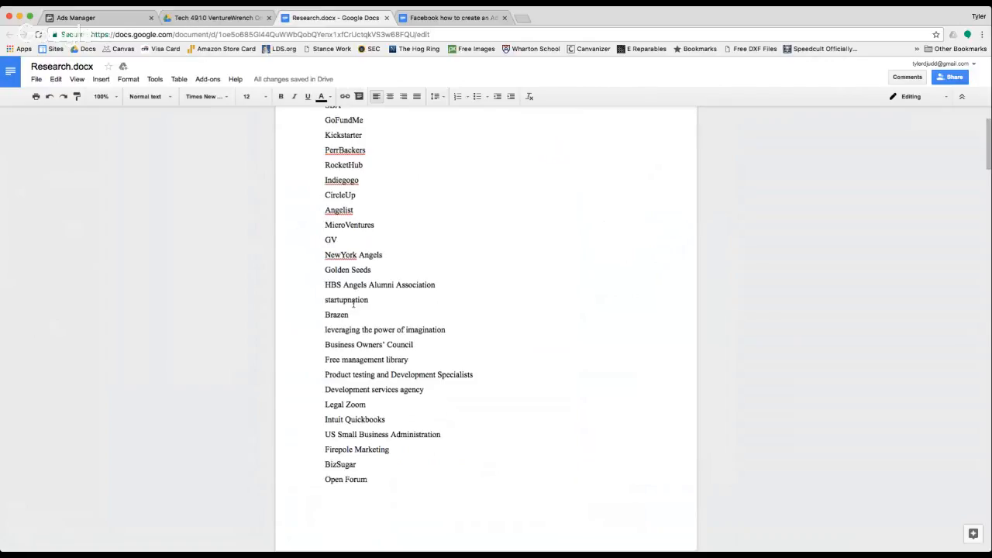
pyautogui.scroll(4, 353, 304)
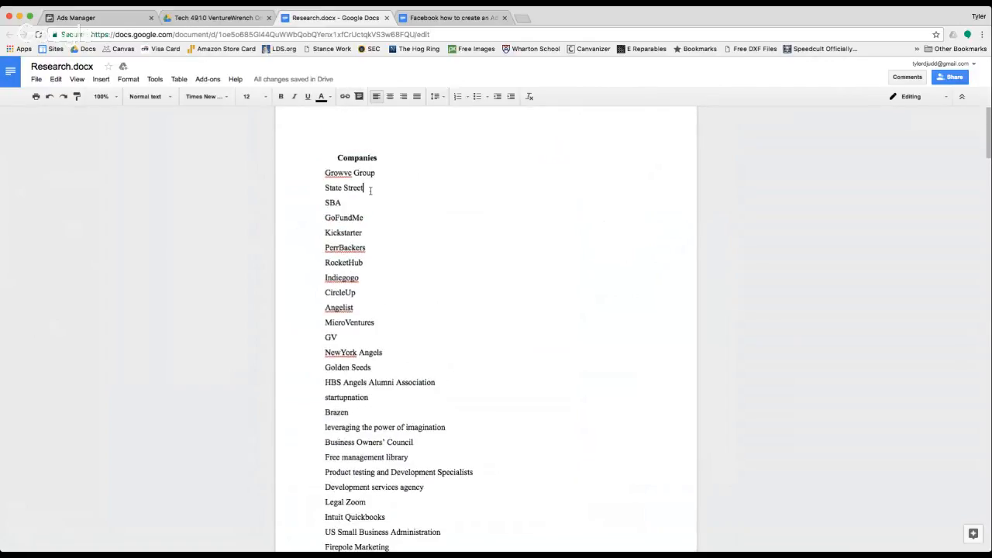
pyautogui.click(369, 218)
pyautogui.moveTo(369, 219); pyautogui.dragTo(326, 217)
pyautogui.hotkey('ctrl', 'c')
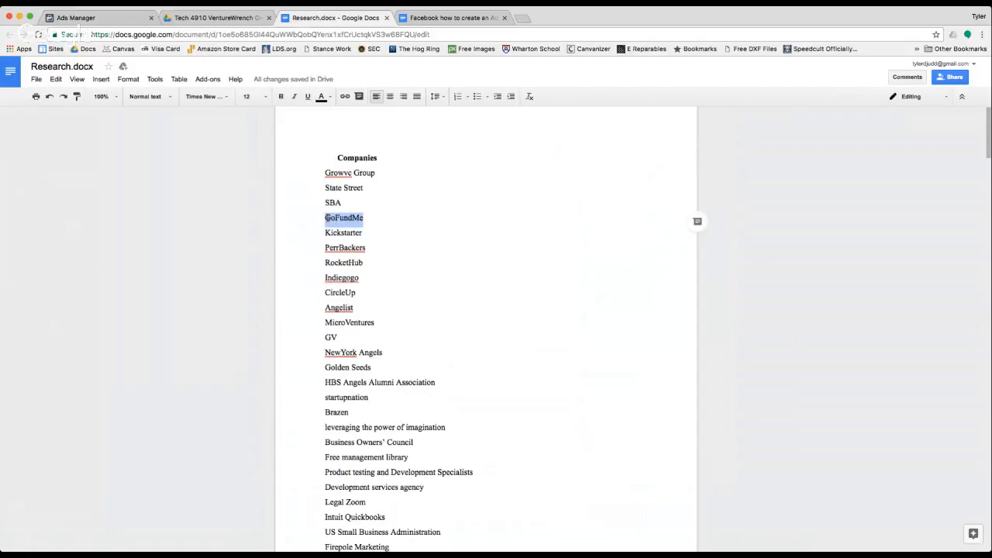
# Step: Return to Ads Manager and add the copied GoFundMe as an interest in the audience's detailed targeting
pyautogui.click(131, 17)
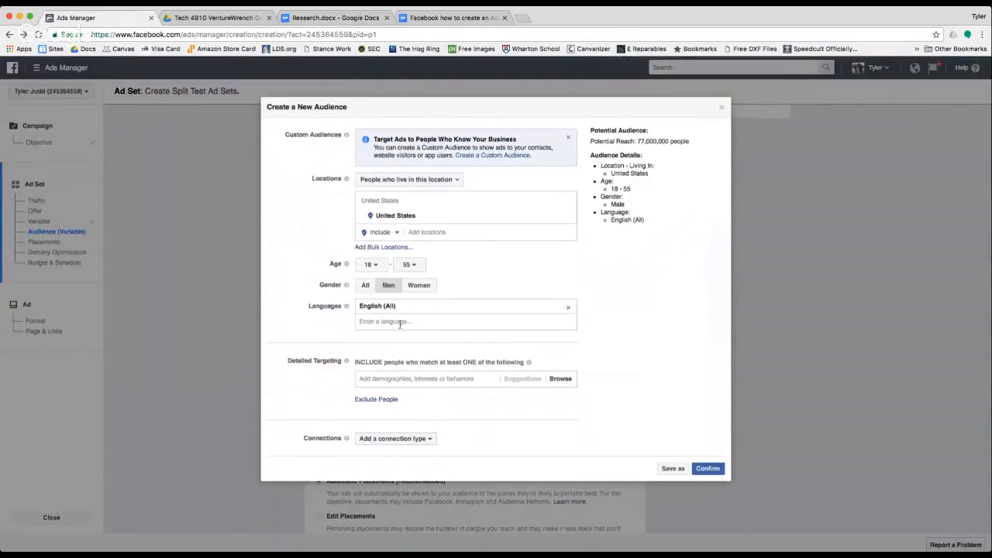
pyautogui.click(378, 378)
pyautogui.hotkey('ctrl', 'v')
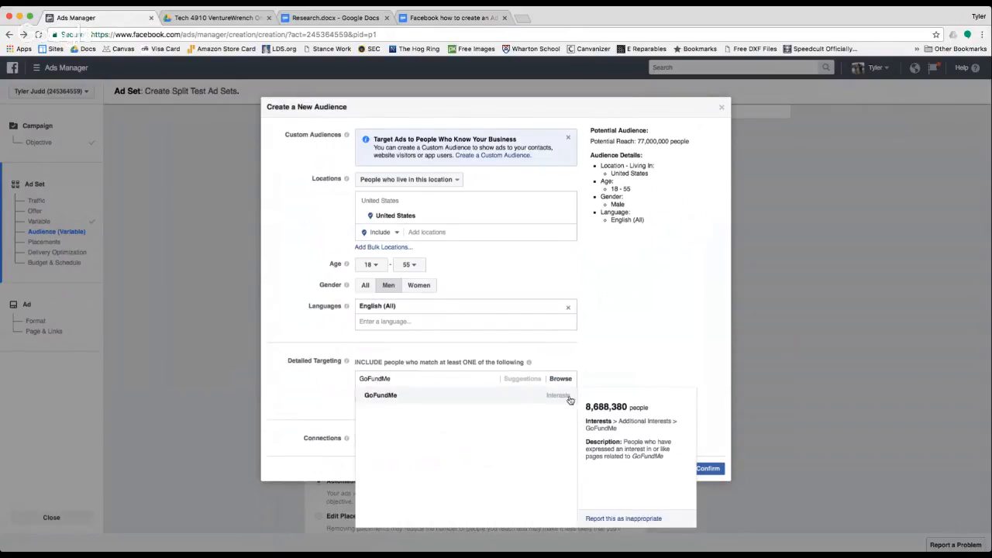
pyautogui.click(378, 397)
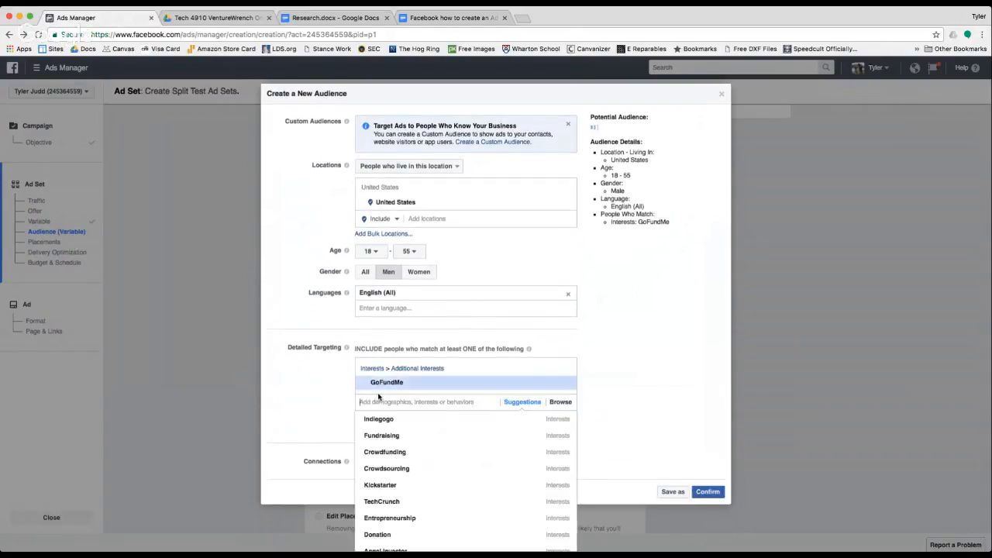
# Step: Add Forbes and Kickstarter as interests in the Ad Set 1 audience's detailed targeting
pyautogui.moveTo(502, 381)
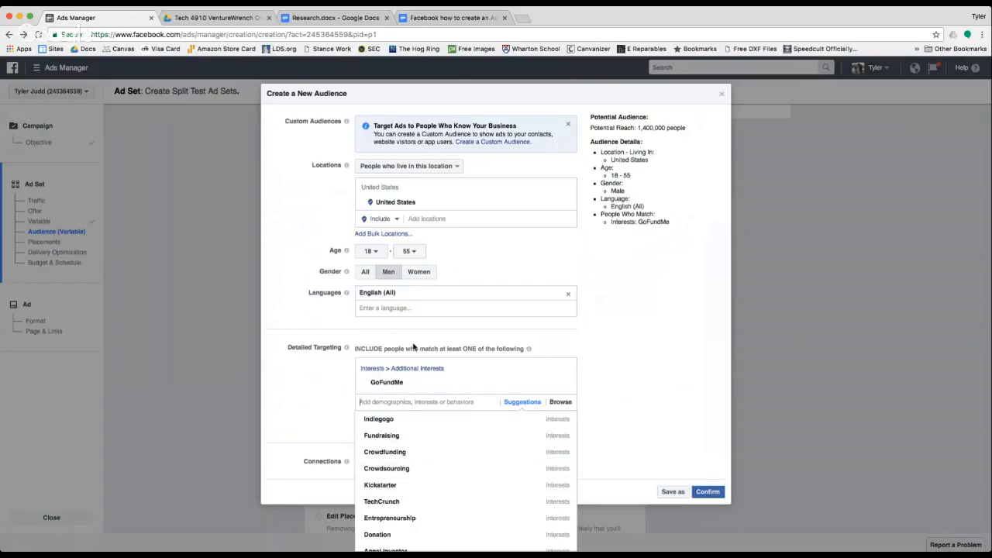
pyautogui.write('Forbes')
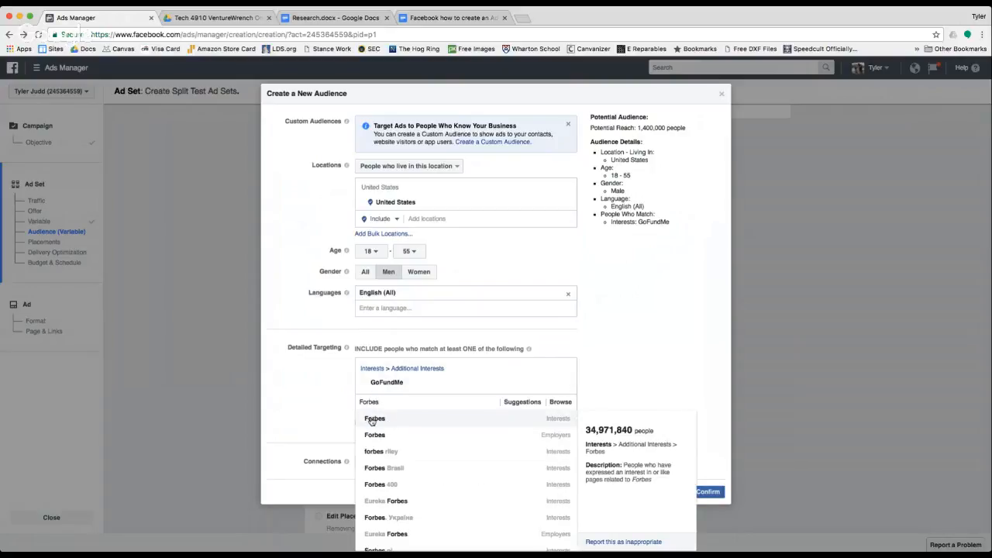
pyautogui.click(372, 420)
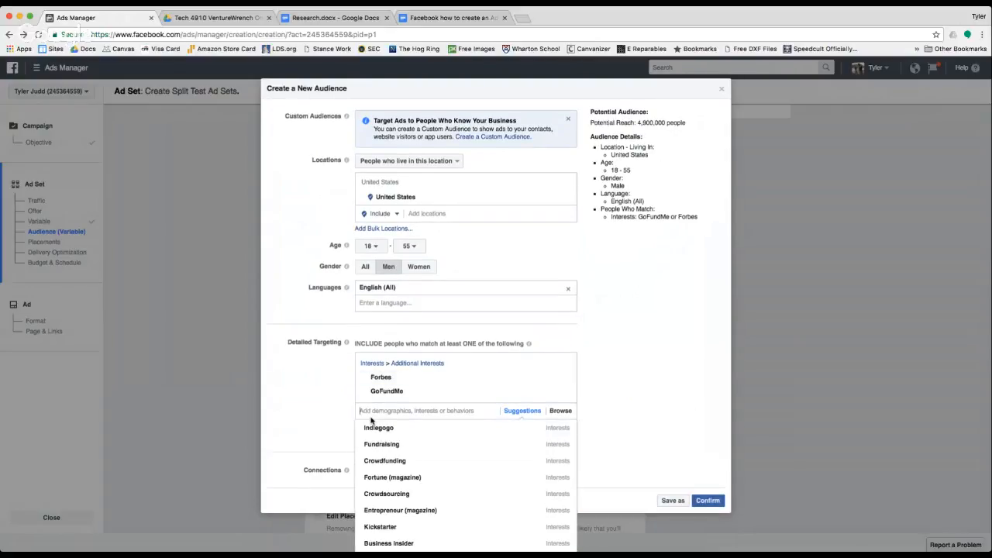
pyautogui.write('Kis')
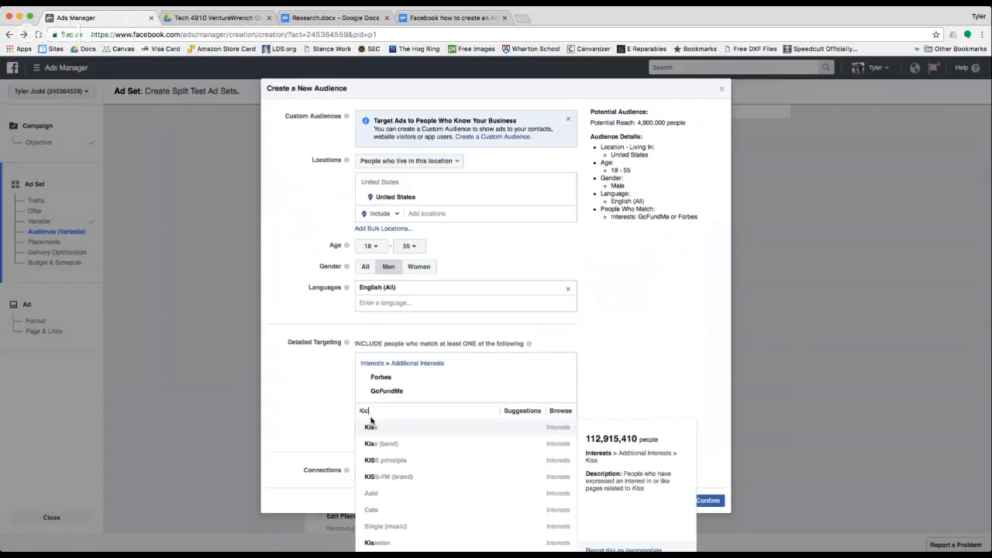
pyautogui.press('BackSpace')
pyautogui.write('ckstarter')
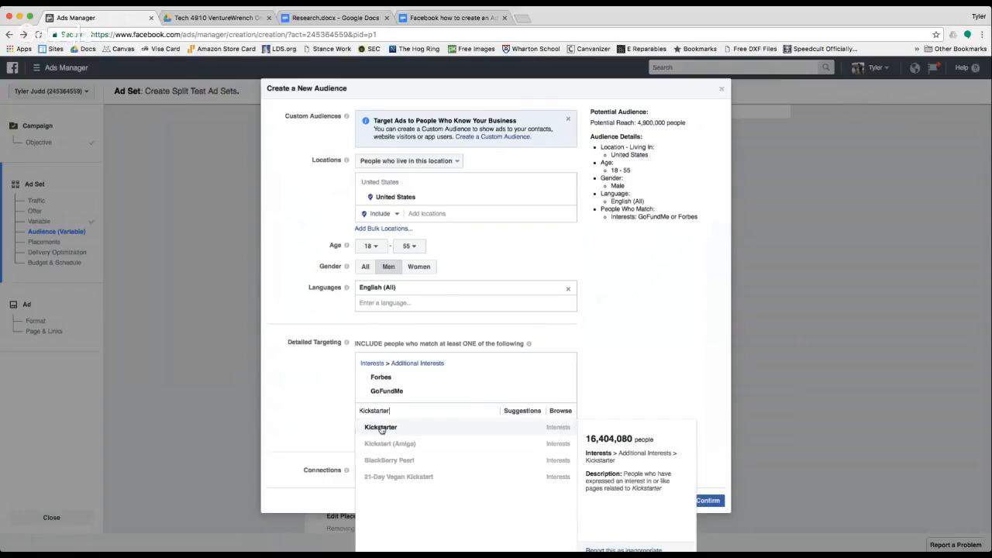
pyautogui.click(381, 427)
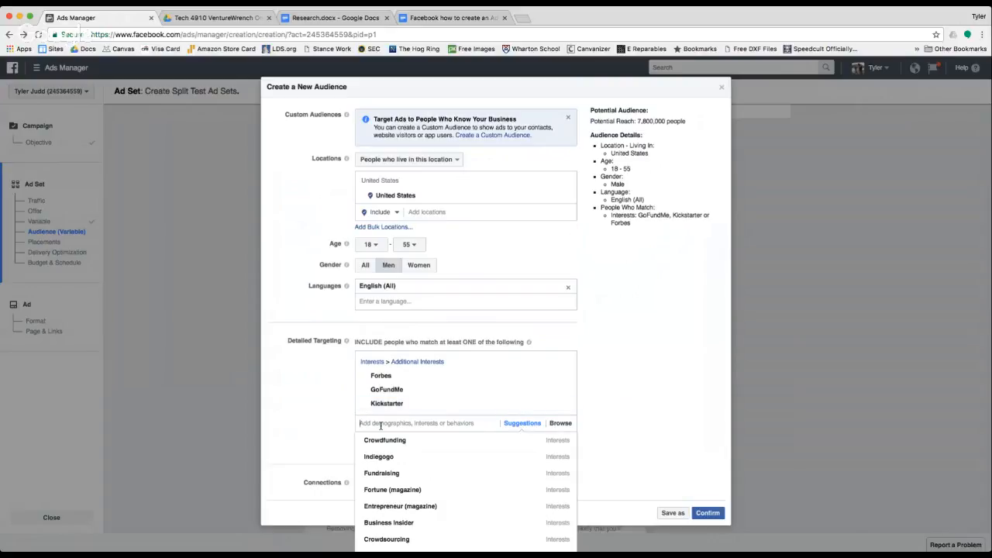
# Step: Check the Companies list in Research.docx in Google Docs and return to the audience in Ads Manager
pyautogui.moveTo(385, 405)
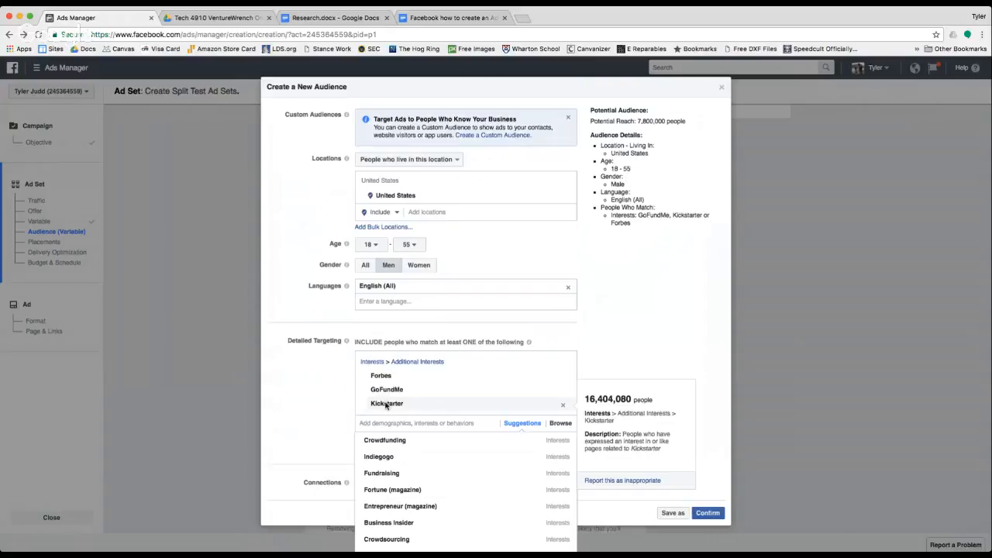
pyautogui.click(335, 17)
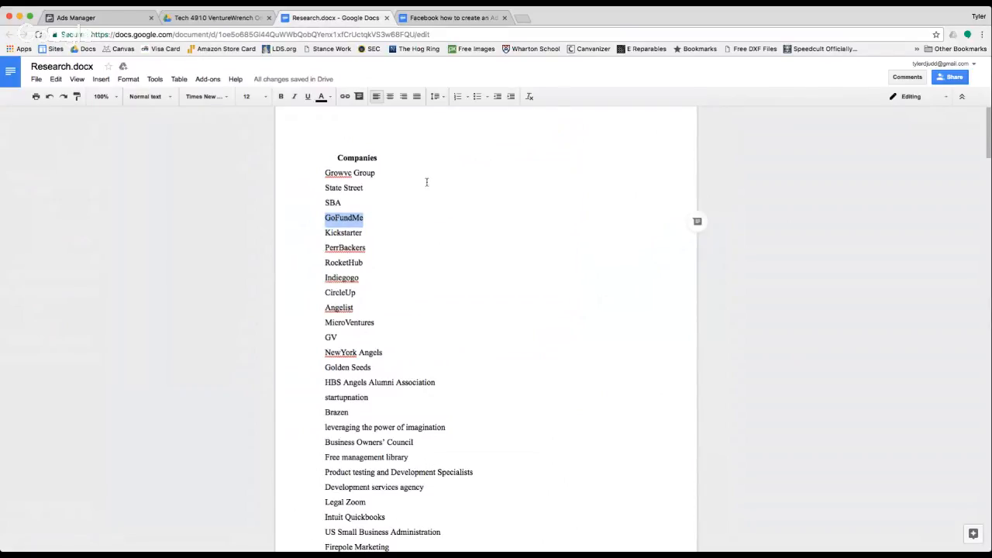
pyautogui.click(107, 19)
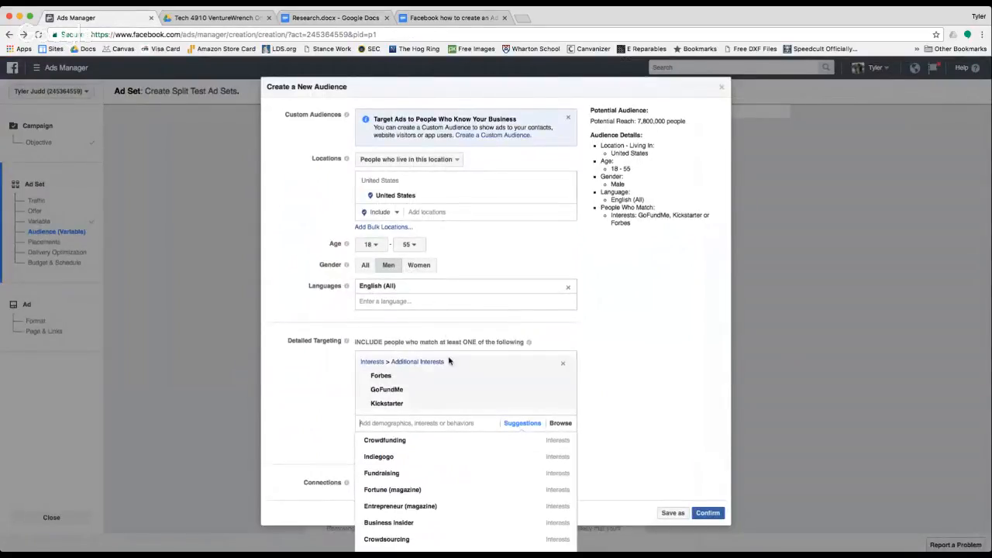
pyautogui.scroll(-1, 449, 361)
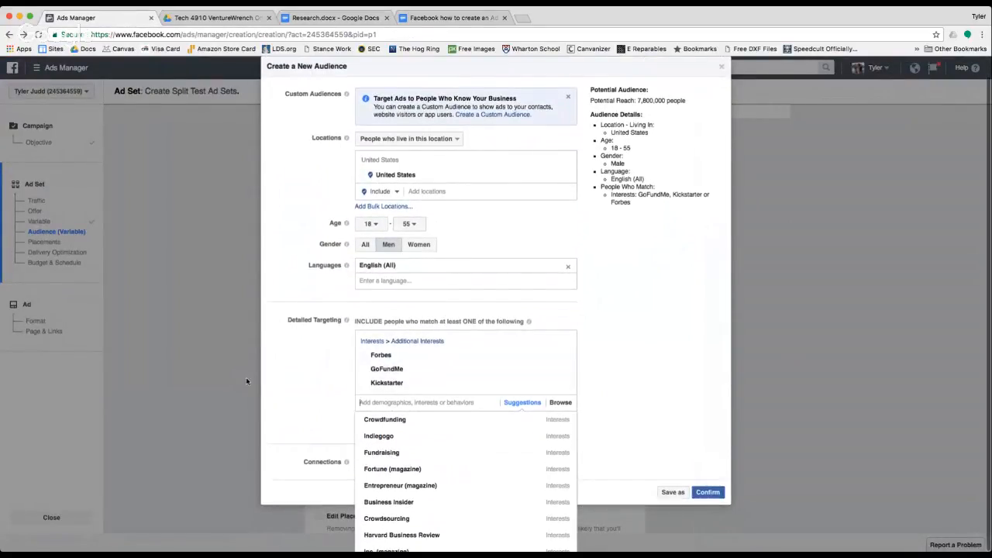
pyautogui.click(299, 388)
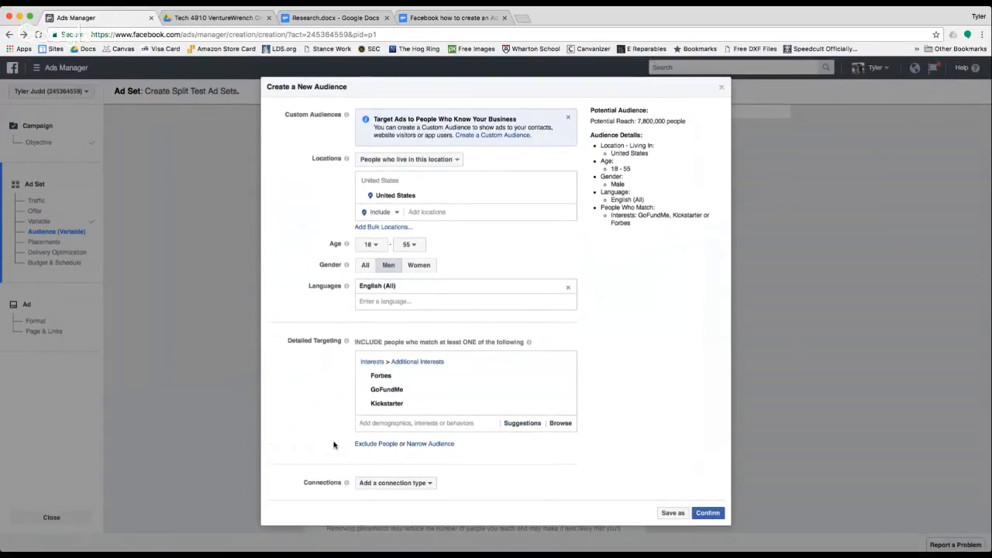
# Step: Check the available connection types without adding one, and confirm the new audience for Ad Set 1
pyautogui.click(397, 484)
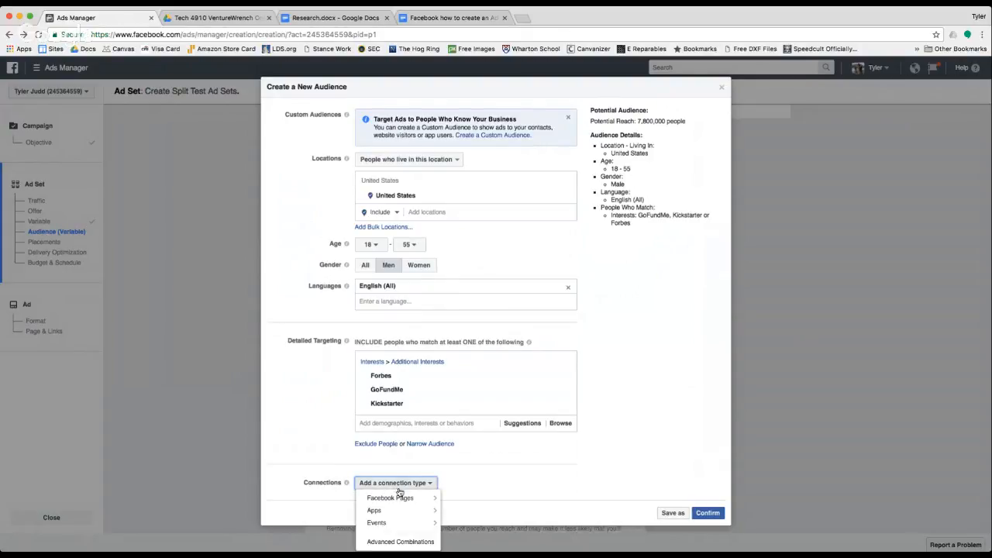
pyautogui.moveTo(400, 527)
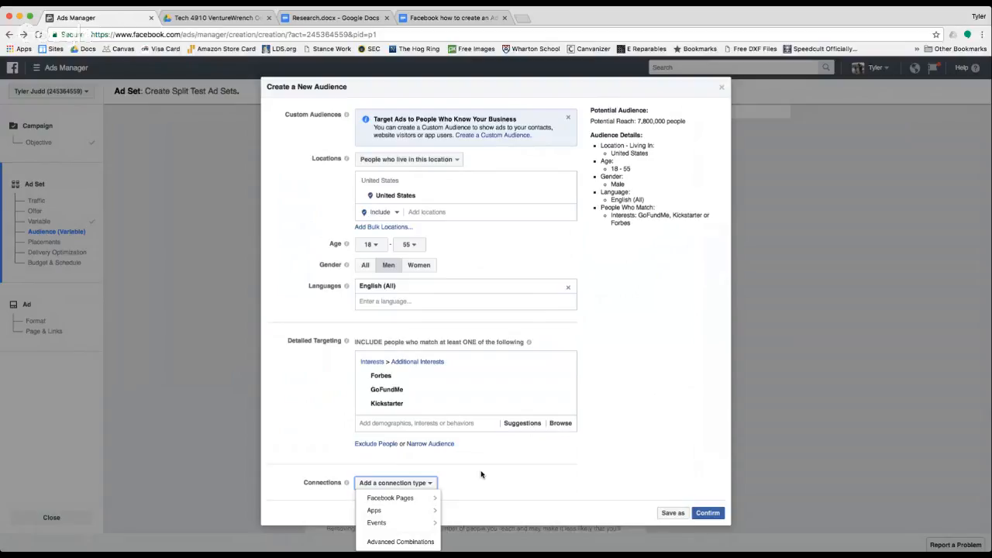
pyautogui.click(550, 484)
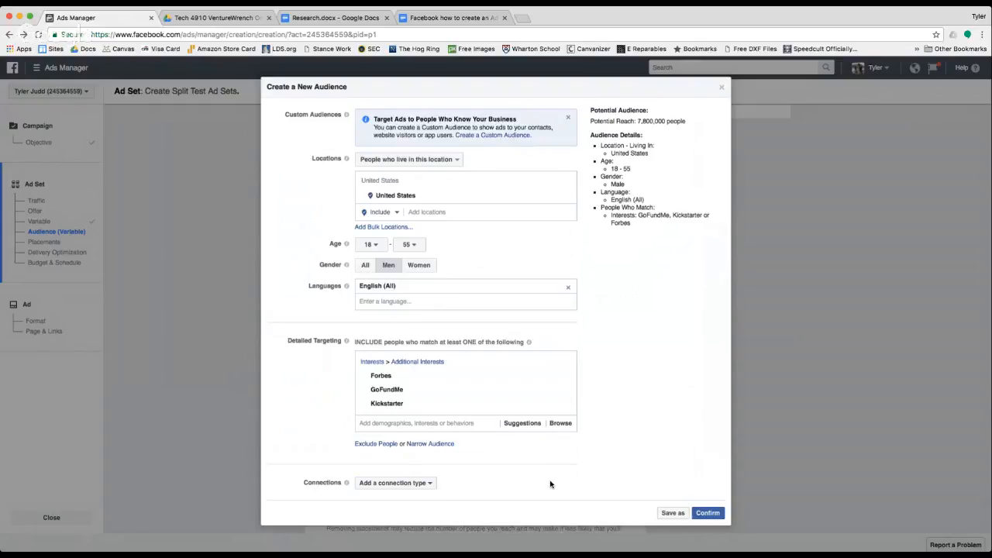
pyautogui.click(708, 513)
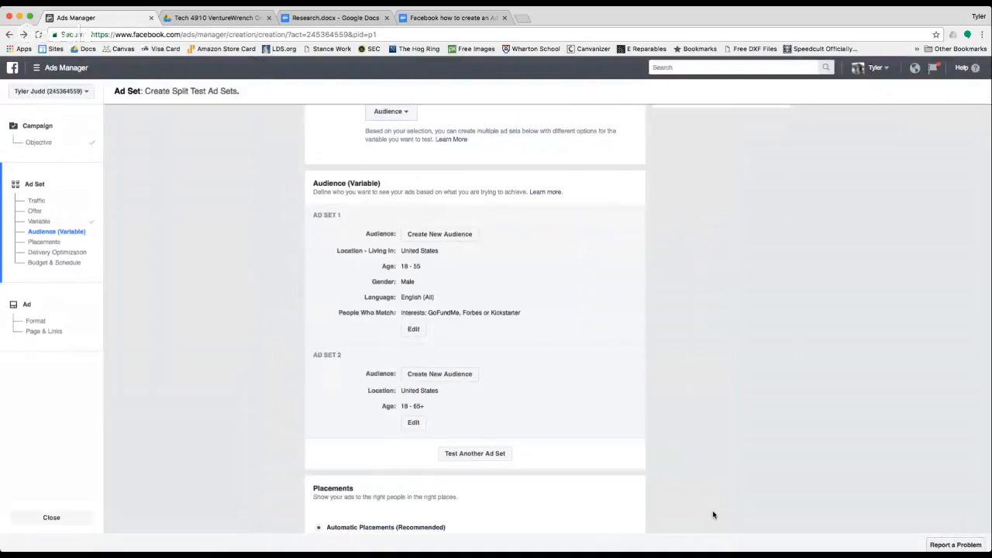
# Step: Begin a new audience for Ad Set 2 and set its age range to 18–55
pyautogui.click(441, 375)
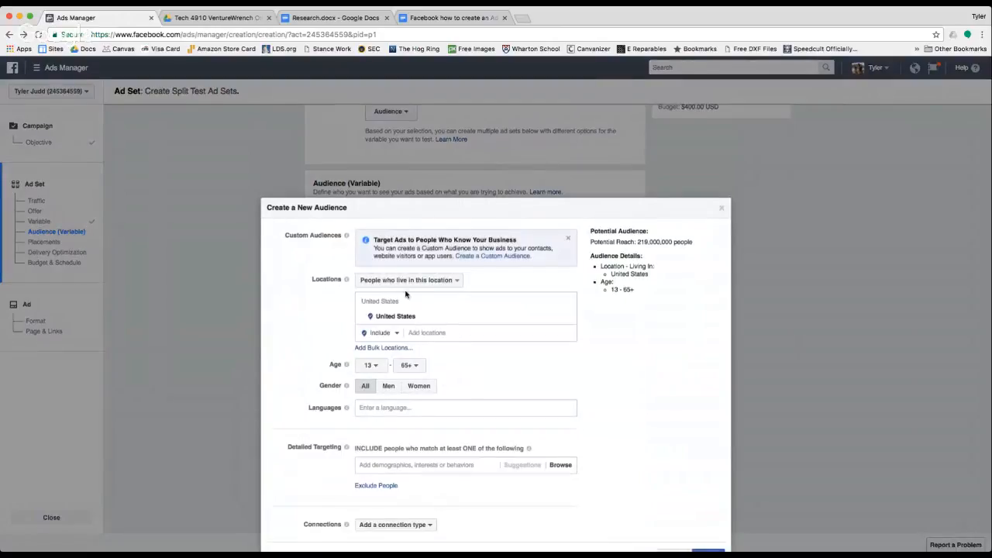
pyautogui.click(386, 364)
pyautogui.click(377, 449)
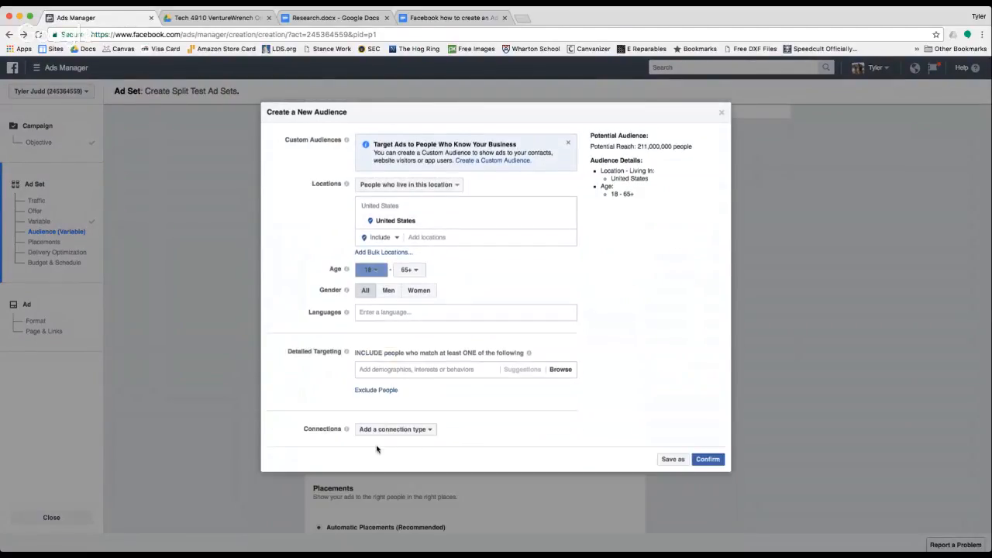
pyautogui.click(409, 270)
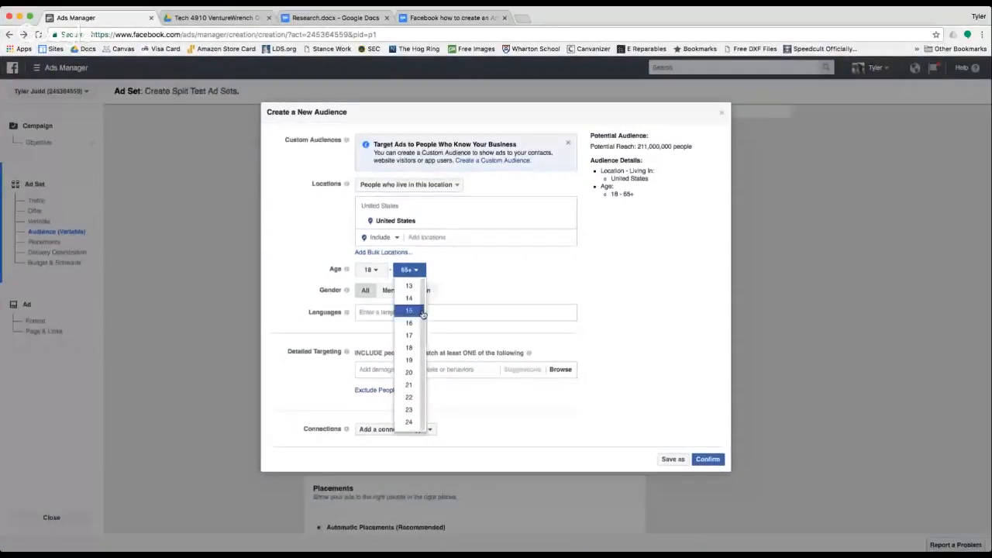
pyautogui.scroll(-4, 419, 348)
pyautogui.moveTo(425, 349); pyautogui.dragTo(420, 408)
pyautogui.click(415, 391)
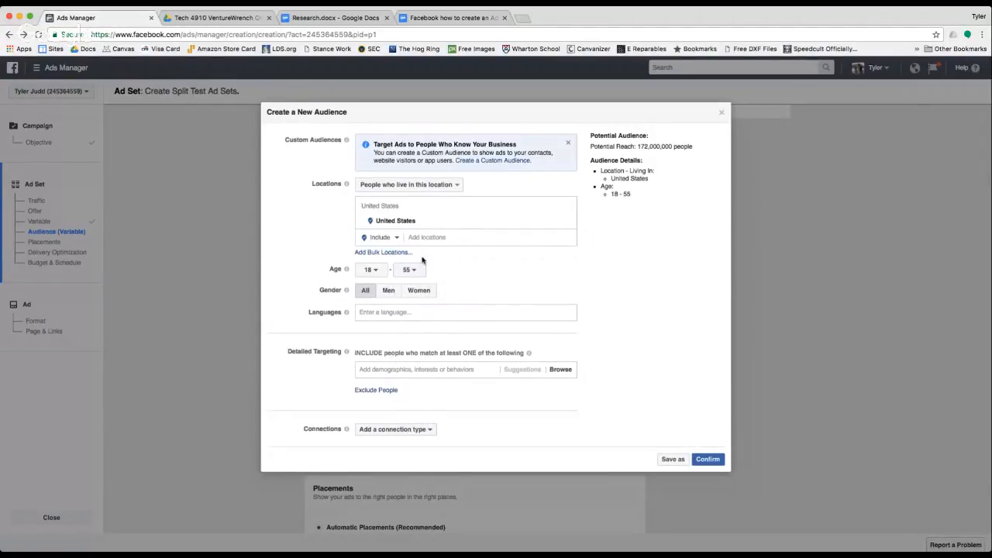
# Step: Limit the Ad Set 2 audience to women and set its language to English (All)
pyautogui.click(423, 292)
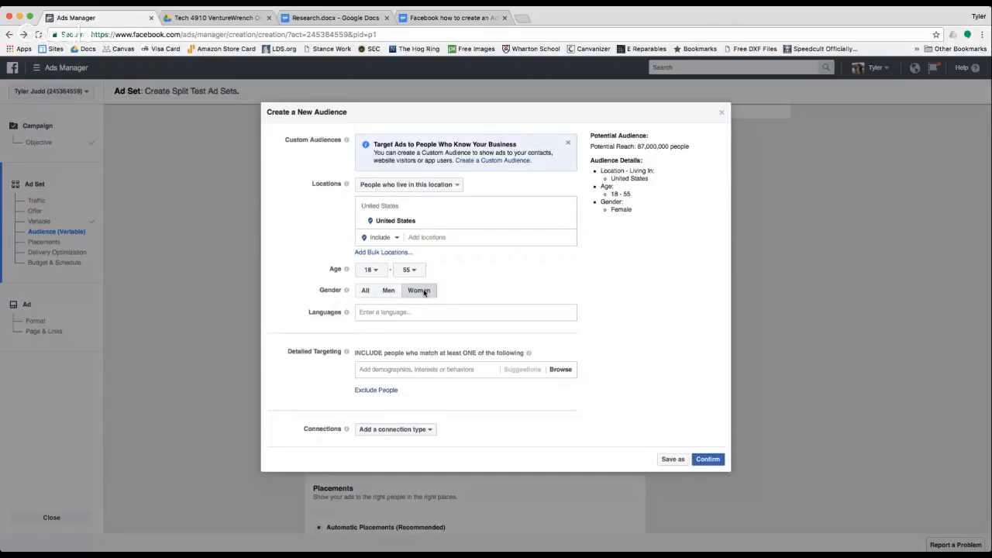
pyautogui.click(386, 313)
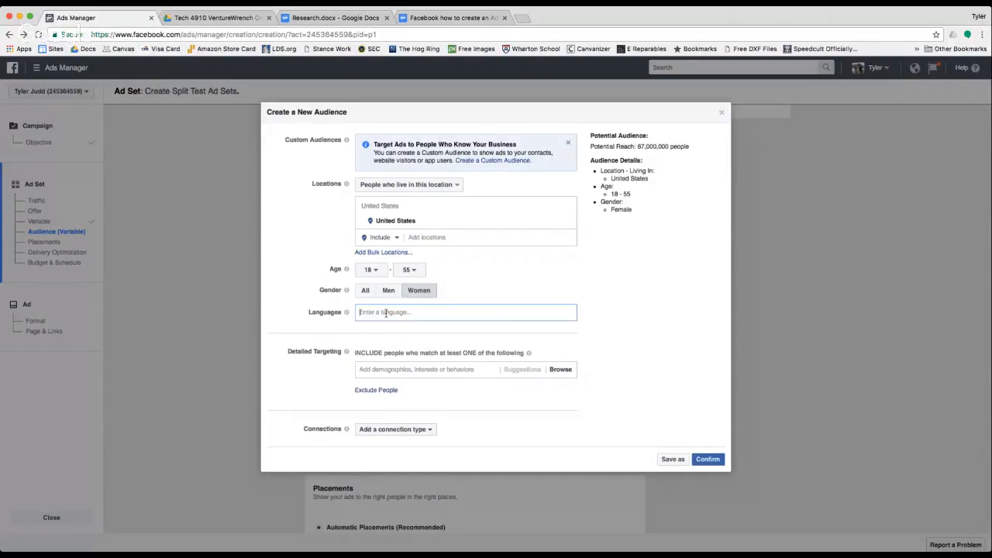
pyautogui.write('Eng')
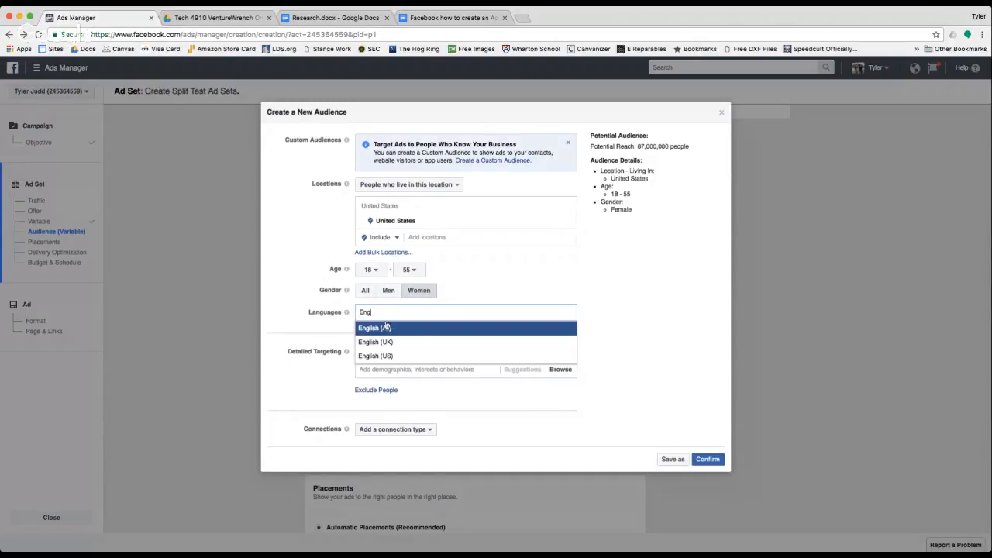
pyautogui.click(387, 330)
# Step: Add GoFundMe, Forbes and Kickstarter as interests in the detailed targeting and confirm the Ad Set 2 audience
pyautogui.click(380, 378)
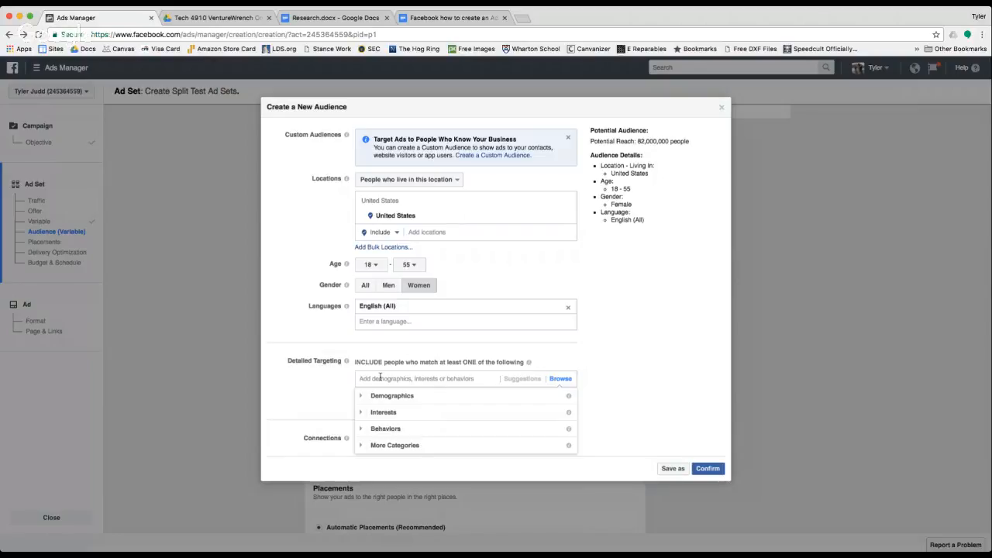
pyautogui.write('gofundme')
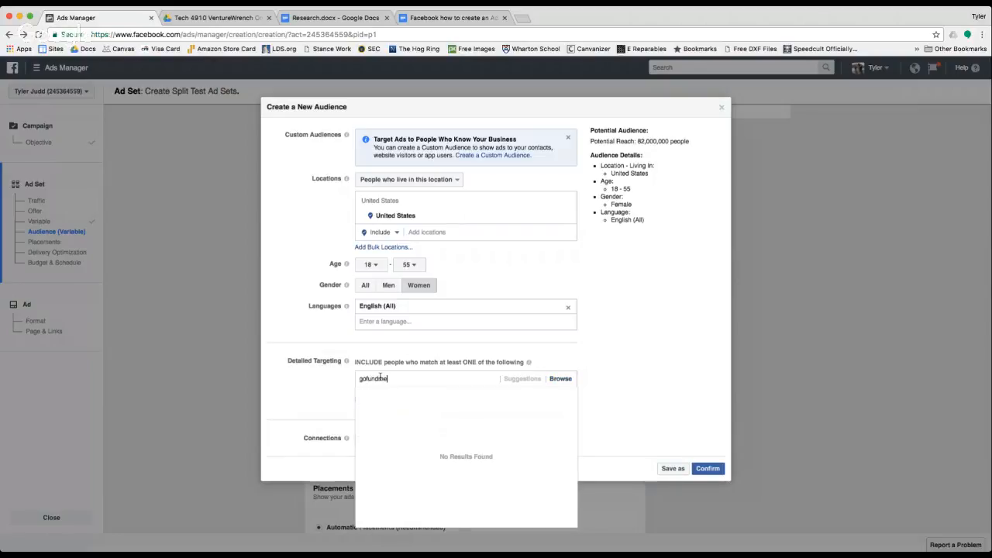
pyautogui.click(380, 397)
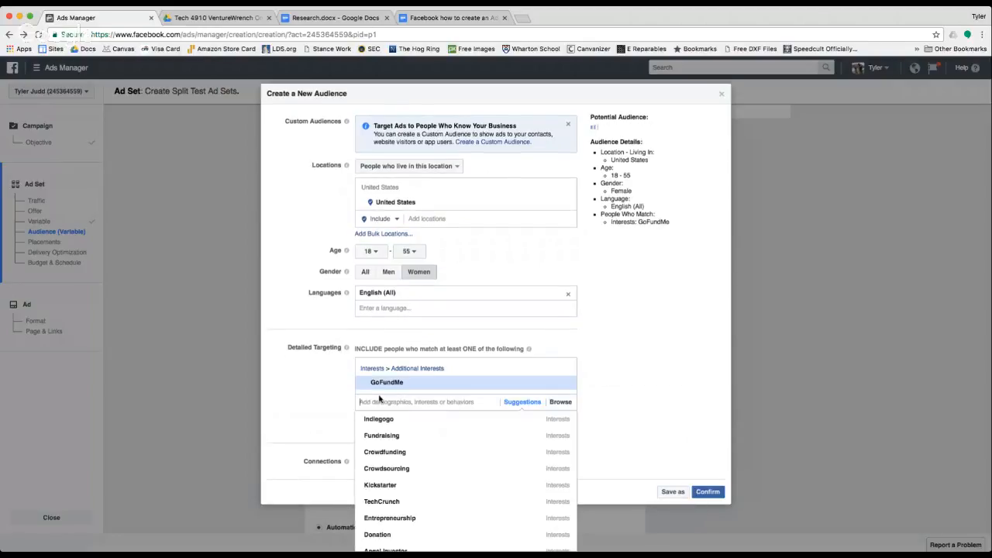
pyautogui.write('forbes')
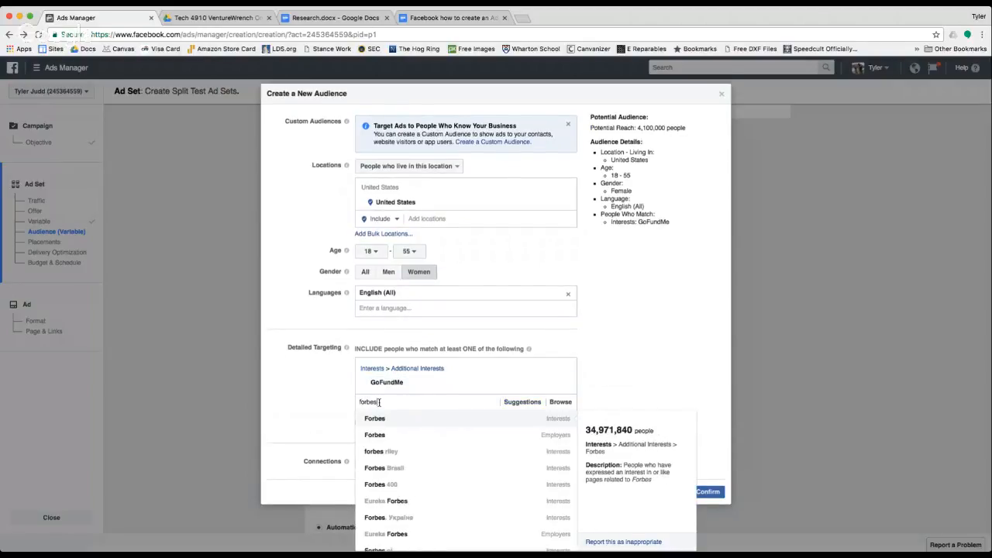
pyautogui.press('Return')
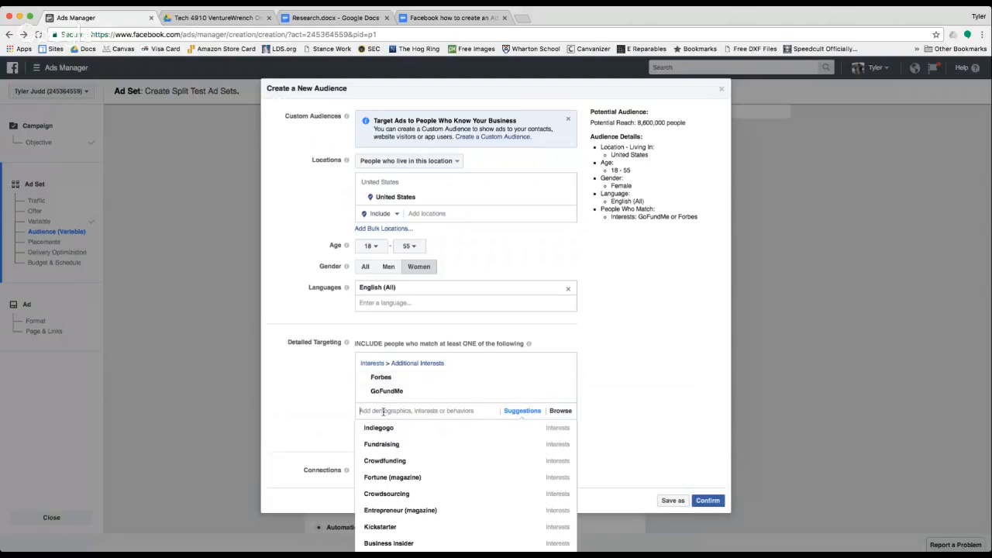
pyautogui.write('kickstarter')
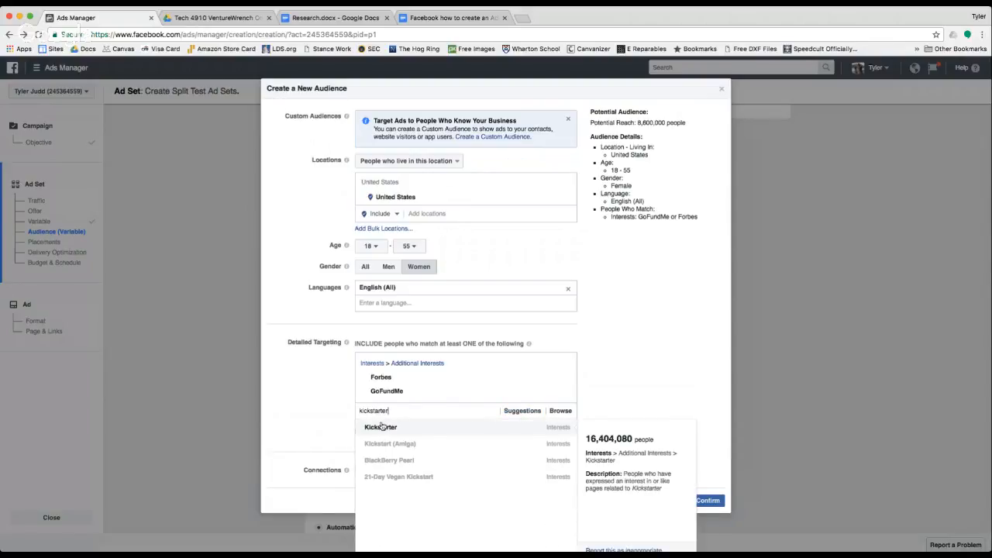
pyautogui.click(380, 424)
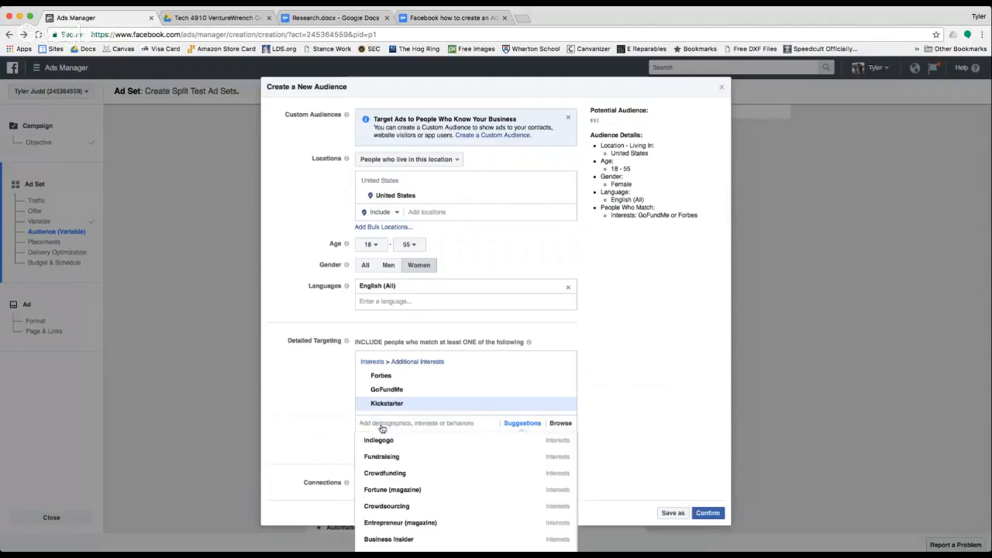
pyautogui.click(299, 406)
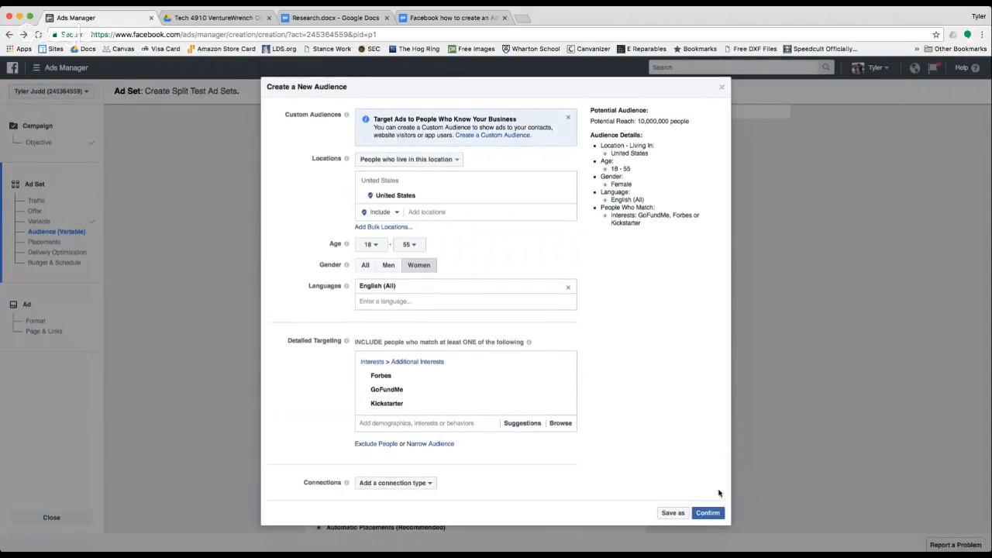
pyautogui.click(707, 513)
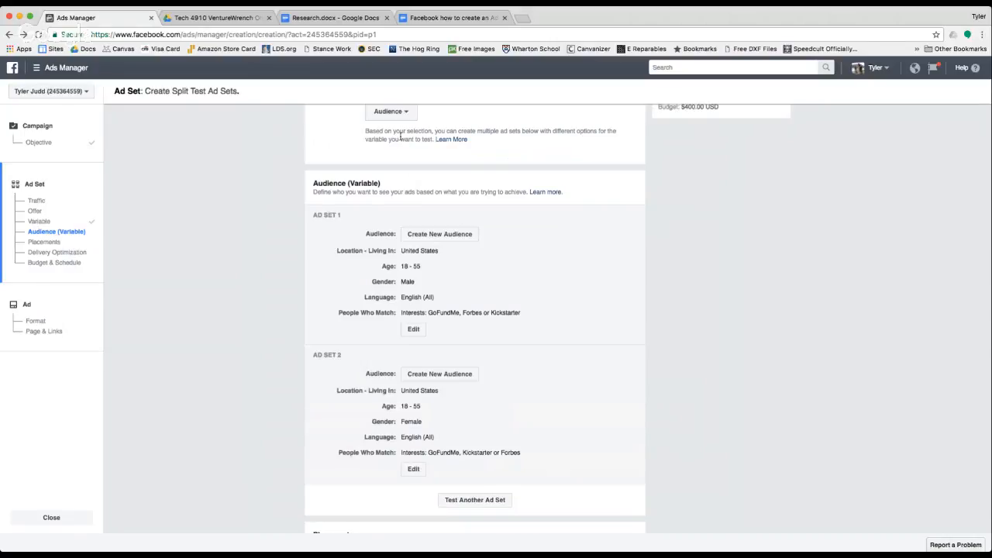
# Step: Switch the placements to manual editing and exclude Instagram from the platforms
pyautogui.scroll(-2, 429, 333)
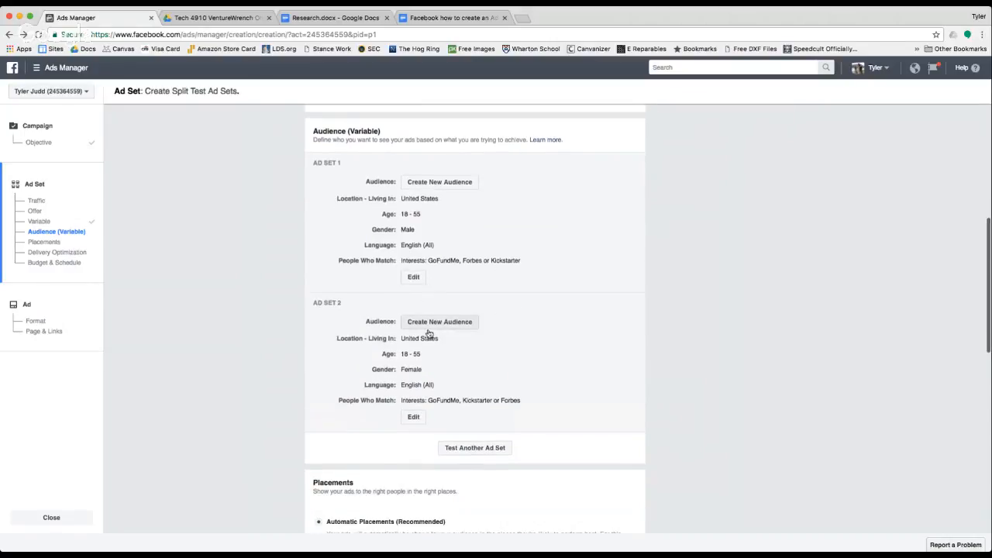
pyautogui.scroll(-2, 428, 333)
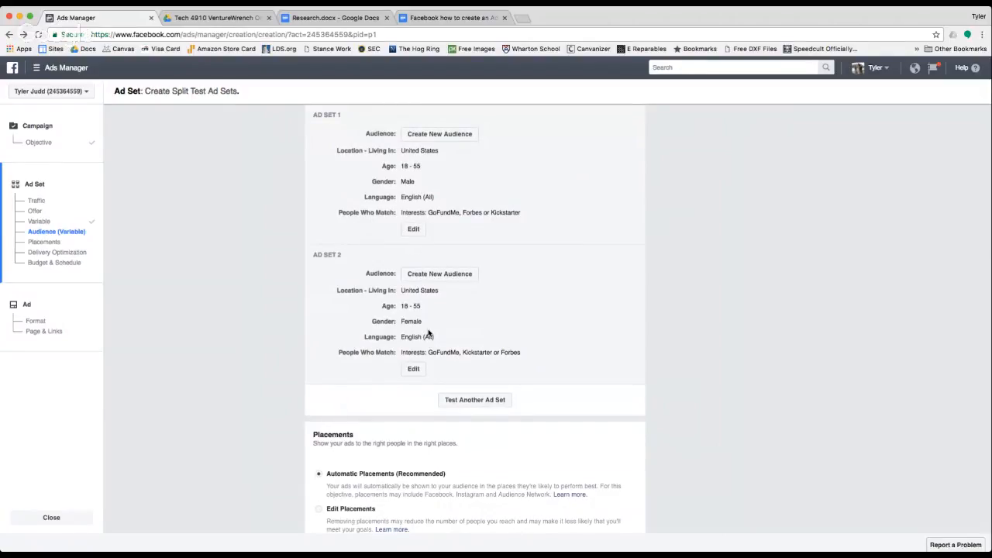
pyautogui.scroll(-5, 428, 333)
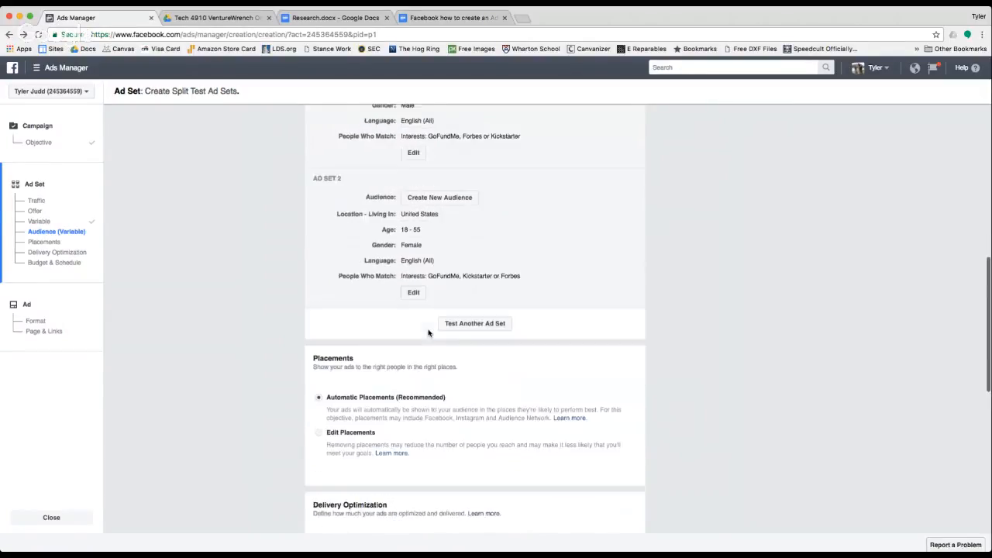
pyautogui.scroll(-2, 429, 333)
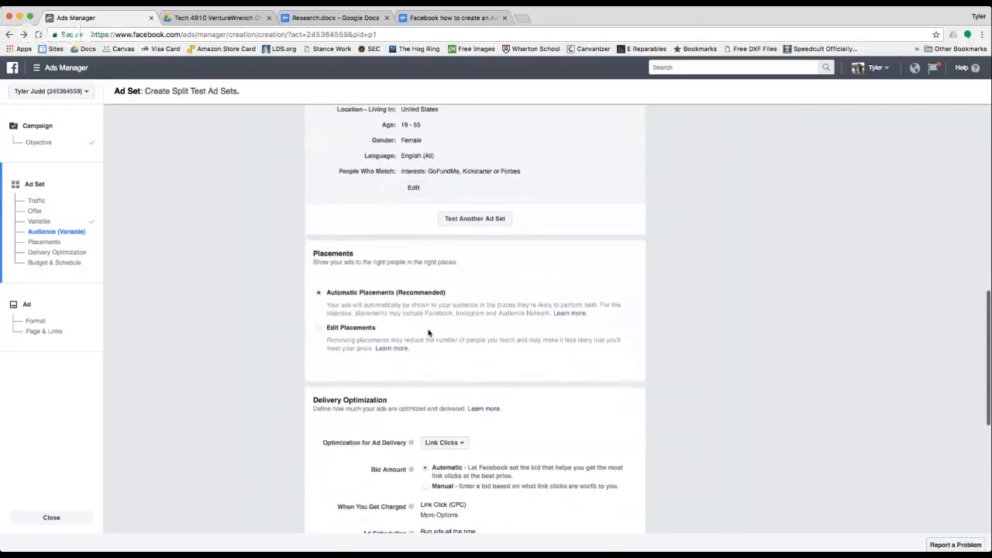
pyautogui.scroll(-1, 428, 333)
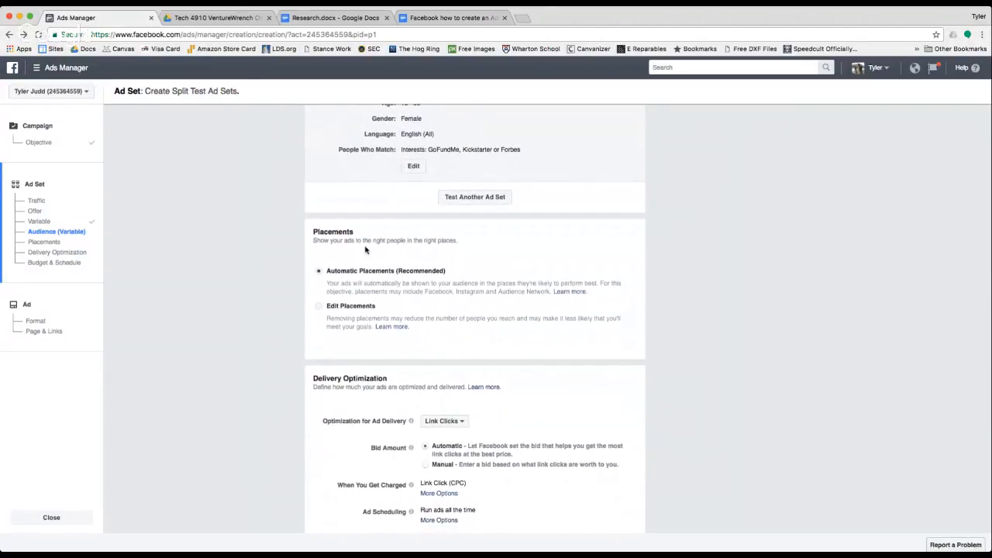
pyautogui.click(320, 307)
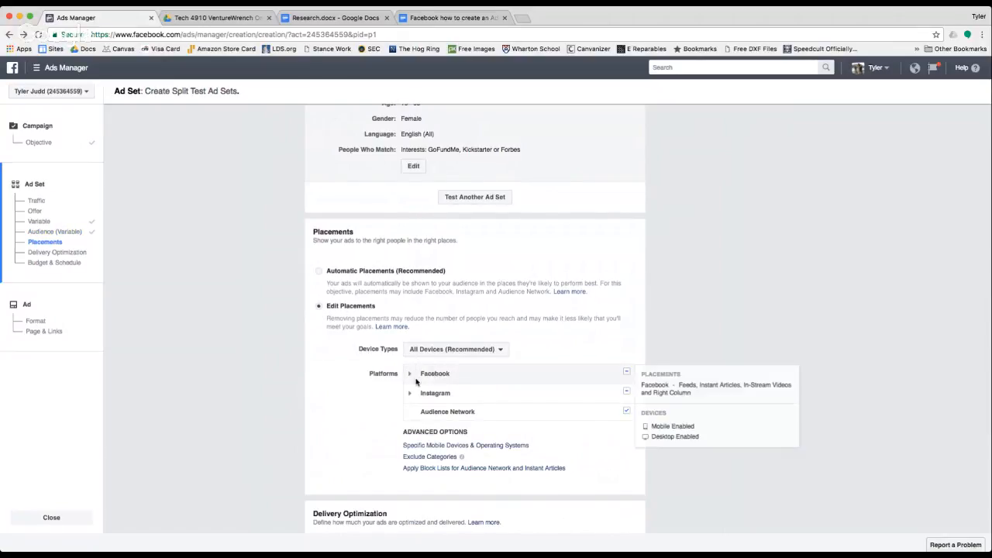
pyautogui.moveTo(431, 370)
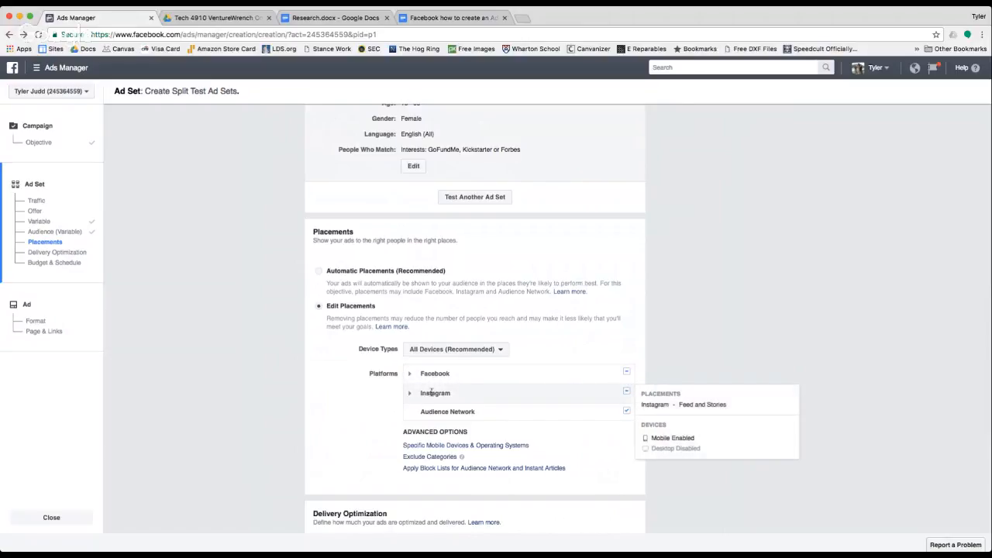
pyautogui.click(628, 393)
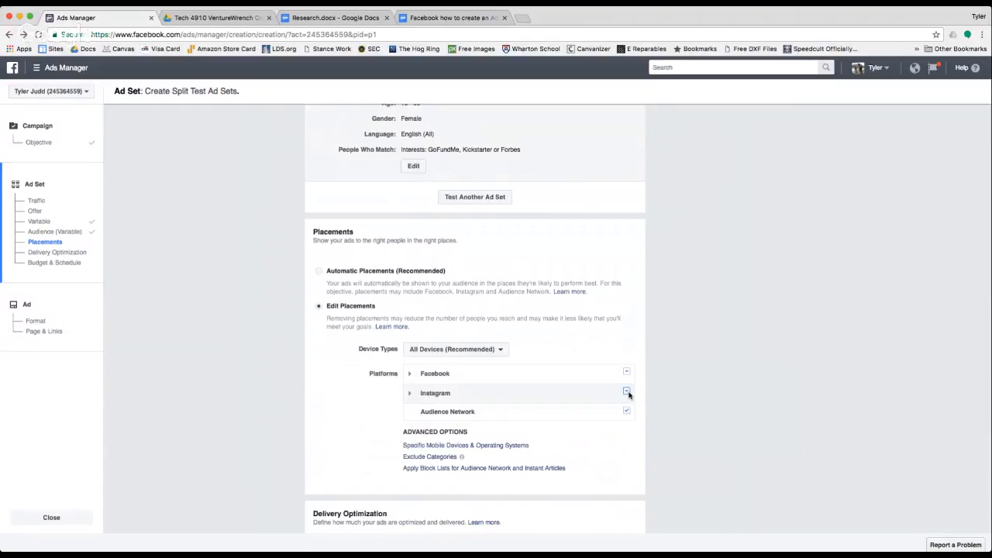
pyautogui.scroll(-2, 628, 395)
pyautogui.scroll(2, 629, 395)
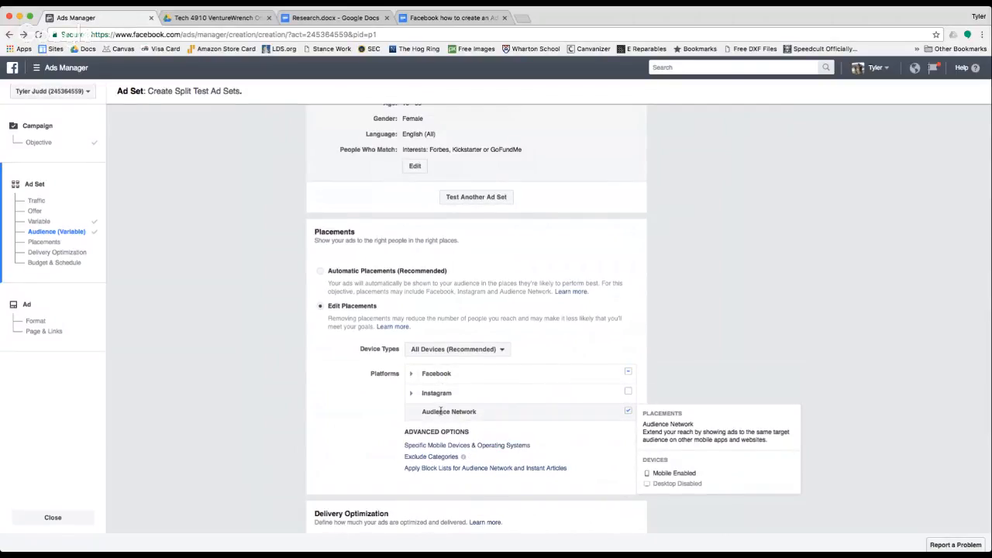
# Step: Review the available device types and the optimization choices for ad delivery without changing either
pyautogui.click(478, 351)
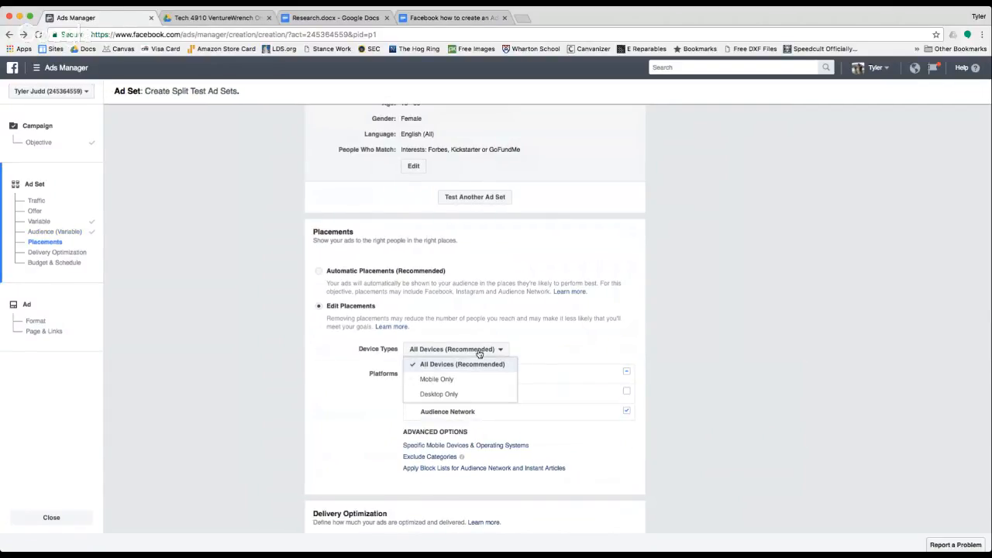
pyautogui.click(534, 342)
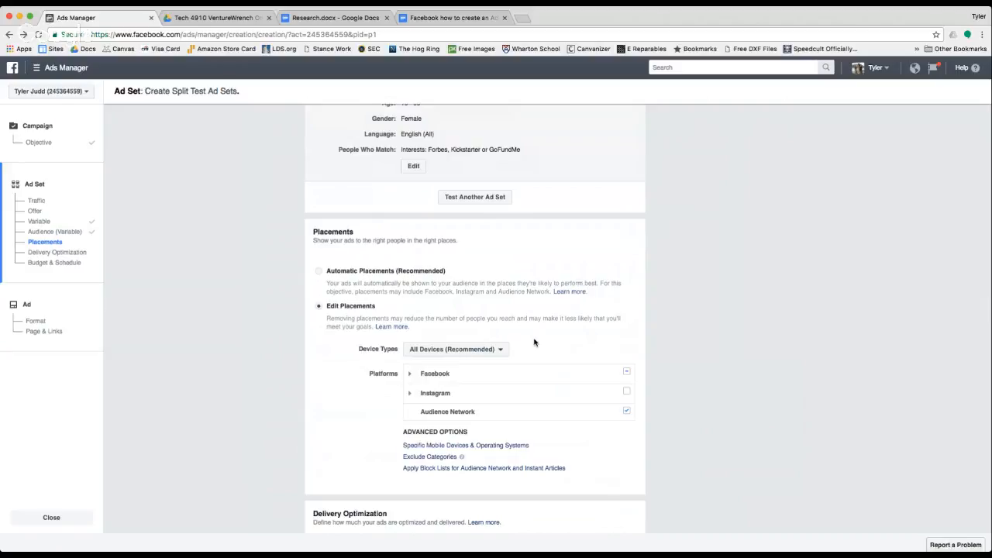
pyautogui.scroll(-5, 534, 342)
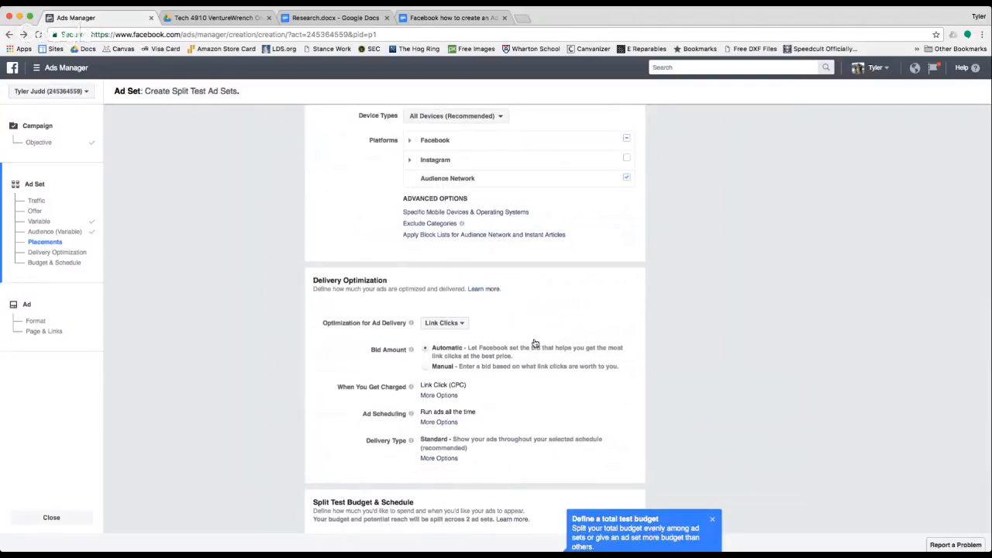
pyautogui.scroll(-1, 534, 342)
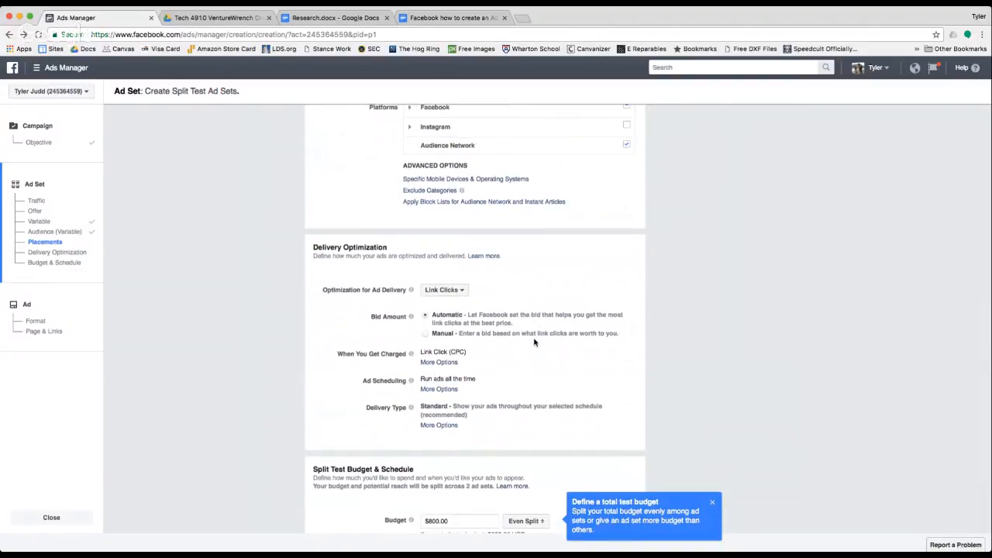
pyautogui.scroll(-1, 534, 341)
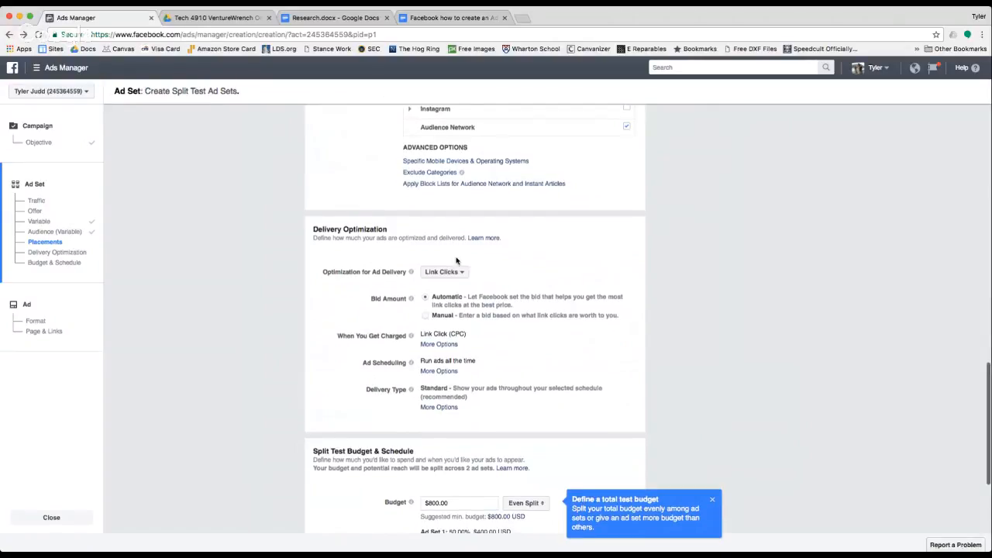
pyautogui.scroll(-1, 456, 262)
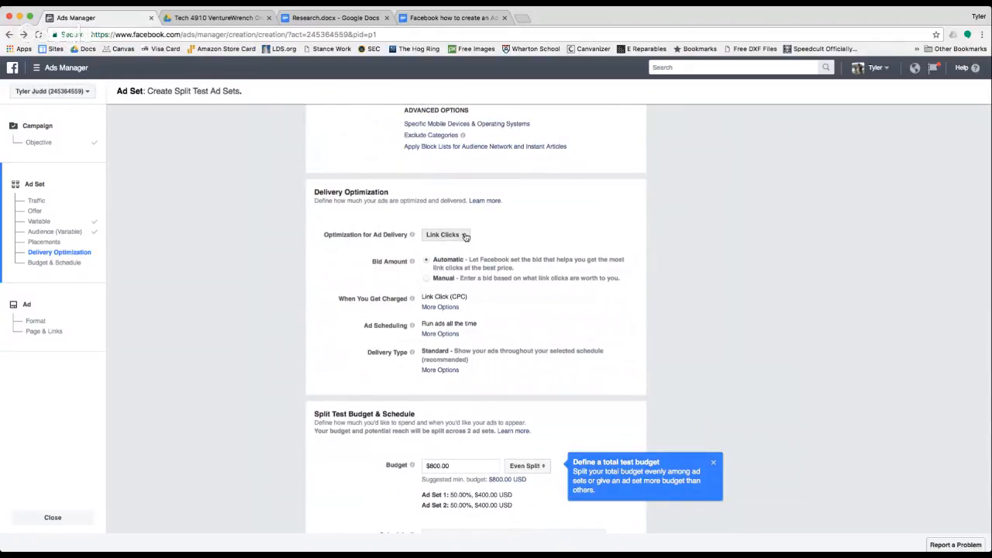
pyautogui.click(463, 235)
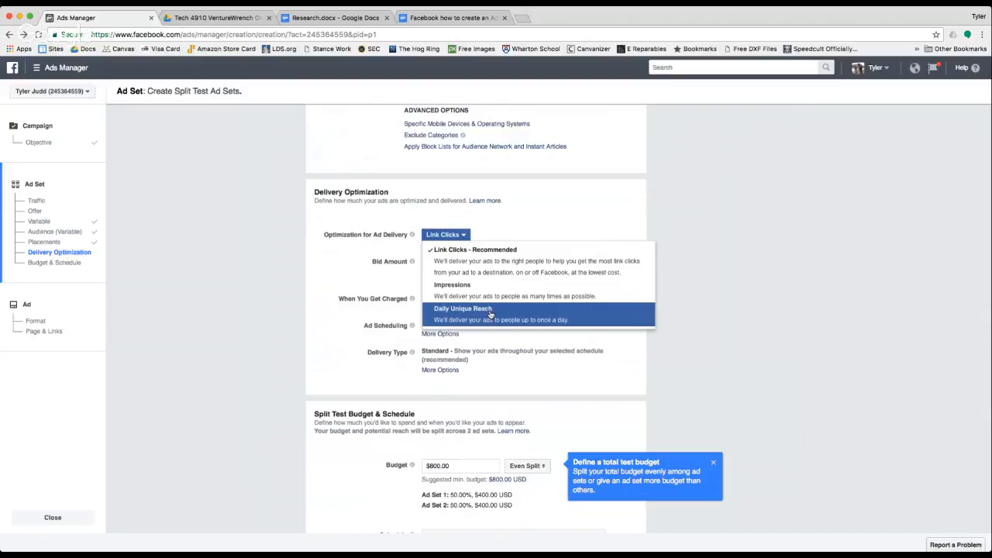
pyautogui.click(497, 262)
# Step: Set a manual bid of $1.30 per link click and show the options for charging and ad scheduling
pyautogui.scroll(-1, 478, 285)
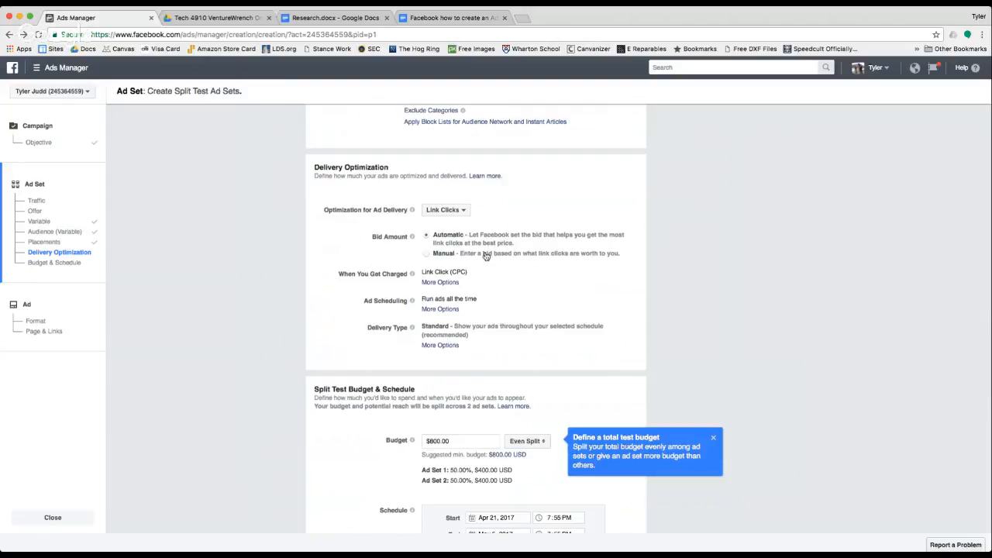
pyautogui.click(427, 254)
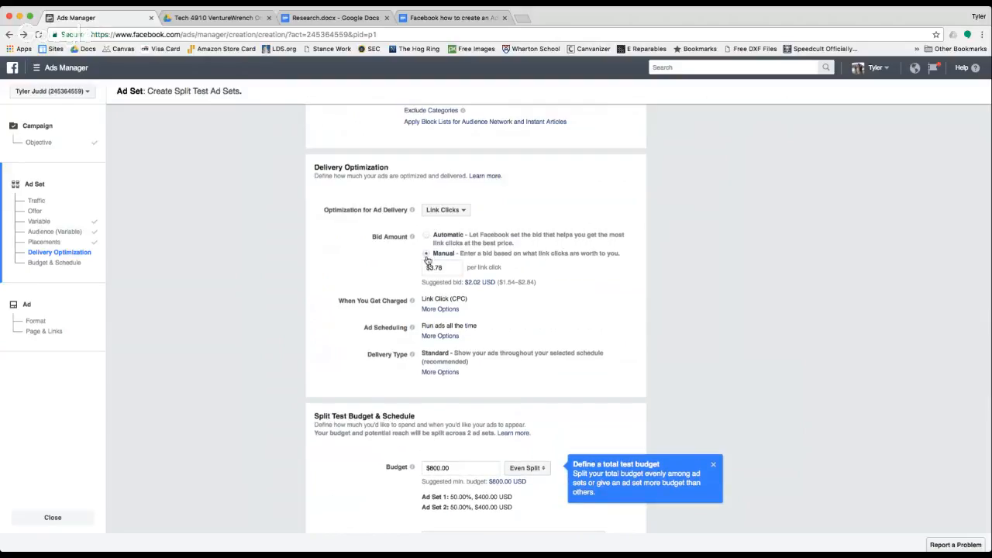
pyautogui.moveTo(447, 269); pyautogui.dragTo(425, 269)
pyautogui.write('1.30')
pyautogui.click(400, 284)
pyautogui.click(448, 310)
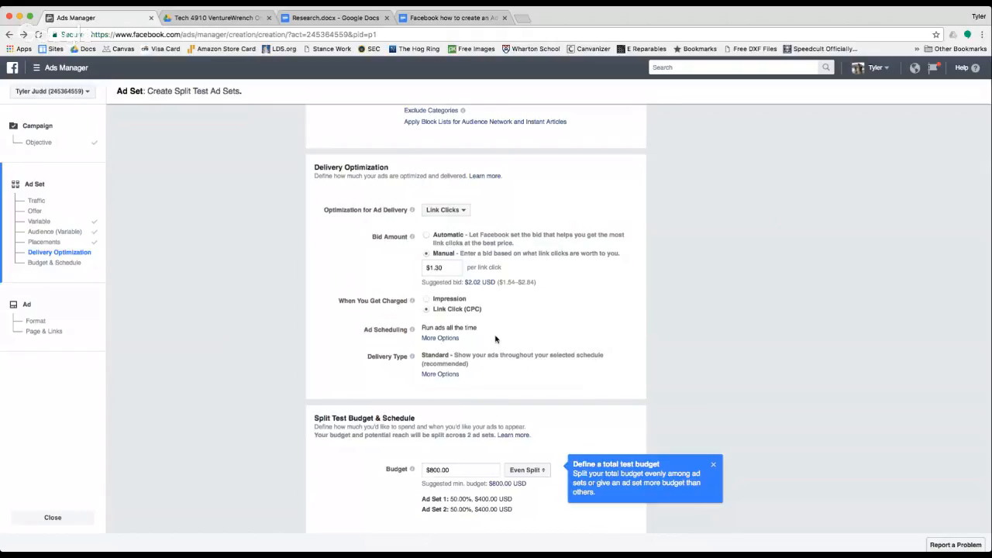
pyautogui.click(432, 338)
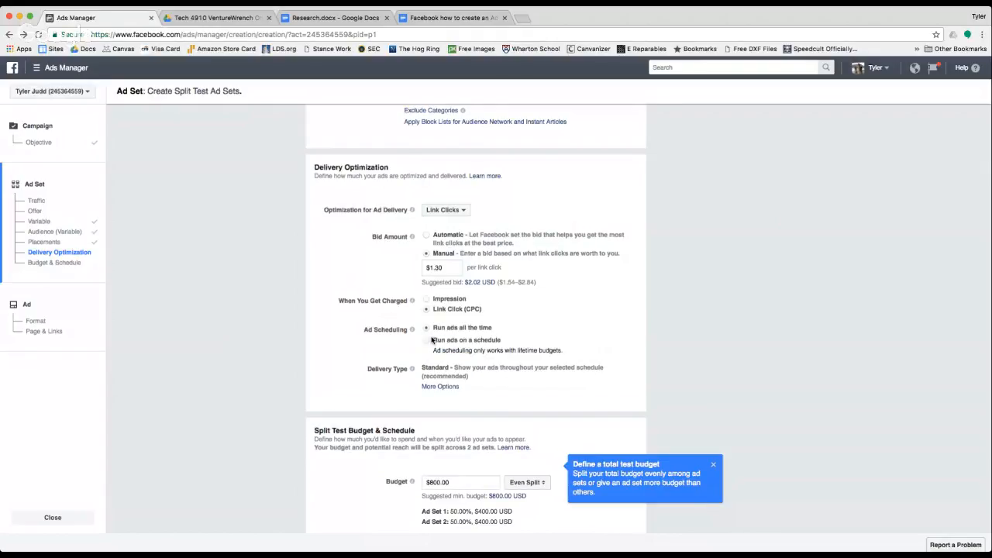
# Step: Set the ads to run on a schedule and mark the hours from 5pm to midnight for every day
pyautogui.scroll(-1, 431, 342)
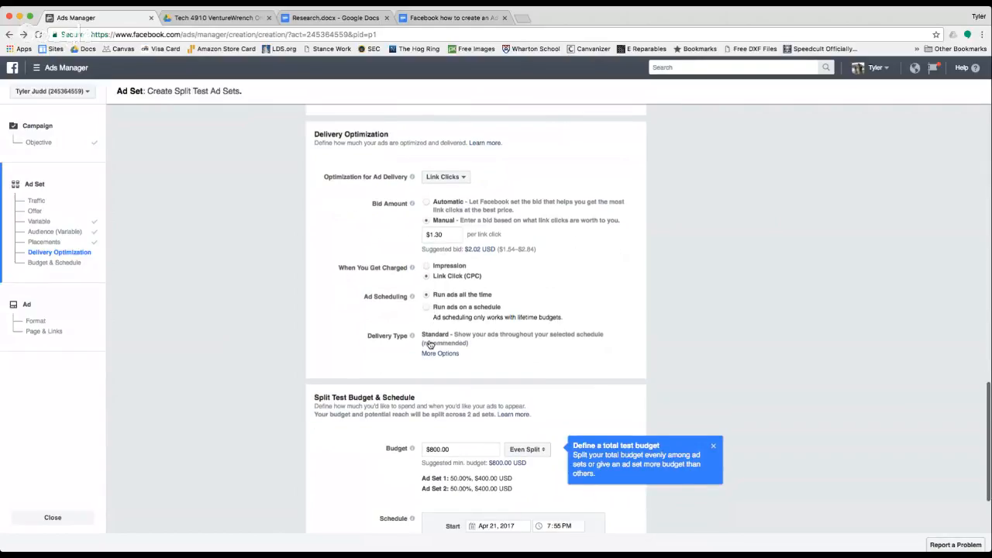
pyautogui.scroll(-1, 430, 344)
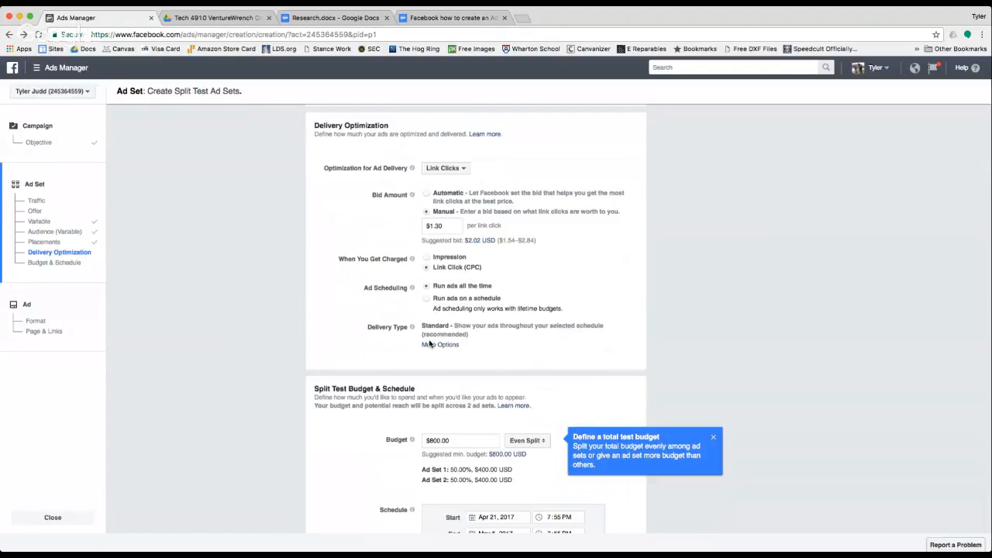
pyautogui.click(427, 299)
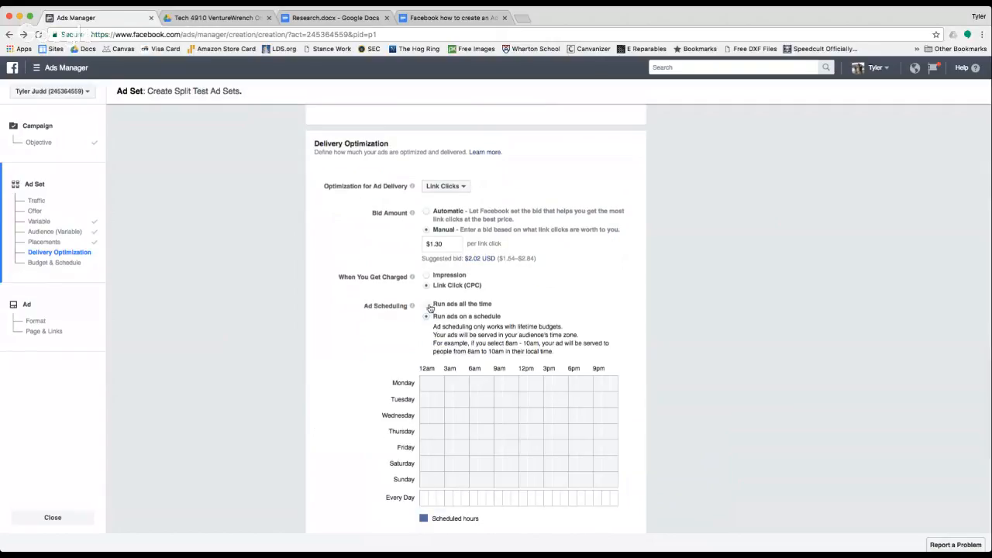
pyautogui.scroll(-1, 407, 393)
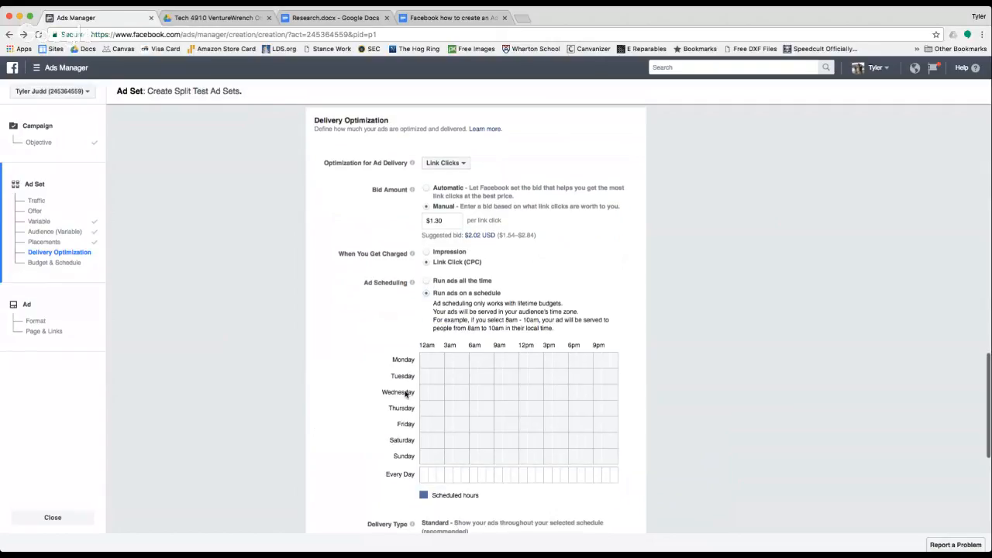
pyautogui.scroll(-2, 408, 393)
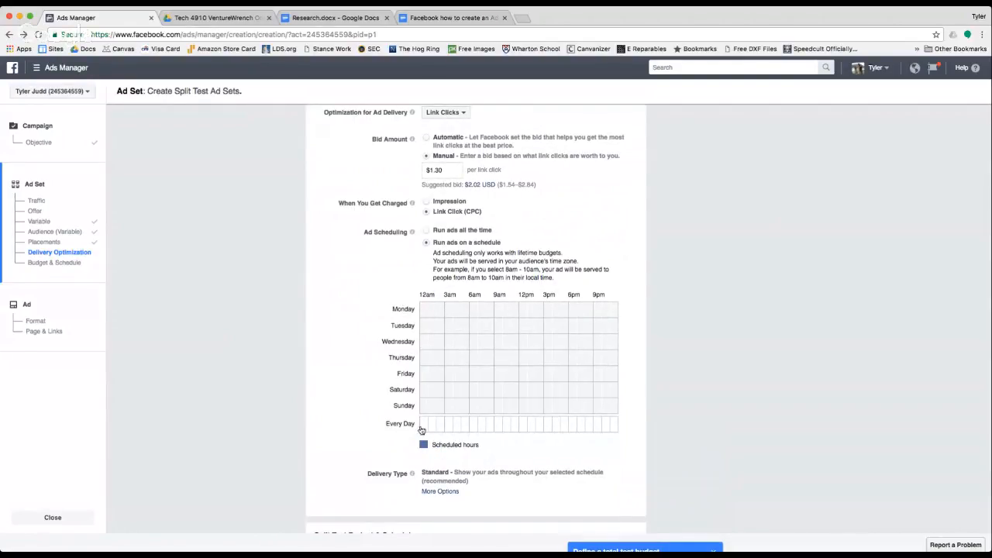
pyautogui.moveTo(420, 428)
pyautogui.mouseDown()
pyautogui.moveTo(467, 425)
pyautogui.moveTo(410, 423)
pyautogui.mouseUp()
pyautogui.click(566, 427)
pyautogui.moveTo(566, 426); pyautogui.dragTo(616, 426)
pyautogui.moveTo(613, 430); pyautogui.dragTo(567, 429)
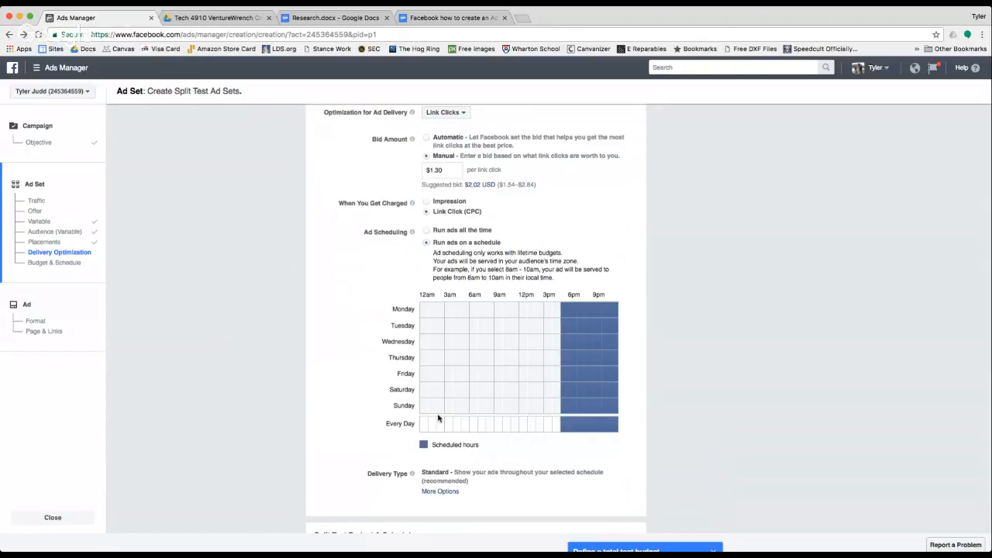
# Step: Add the hours from 12am to 3am to the ad schedule for every day
pyautogui.click(423, 426)
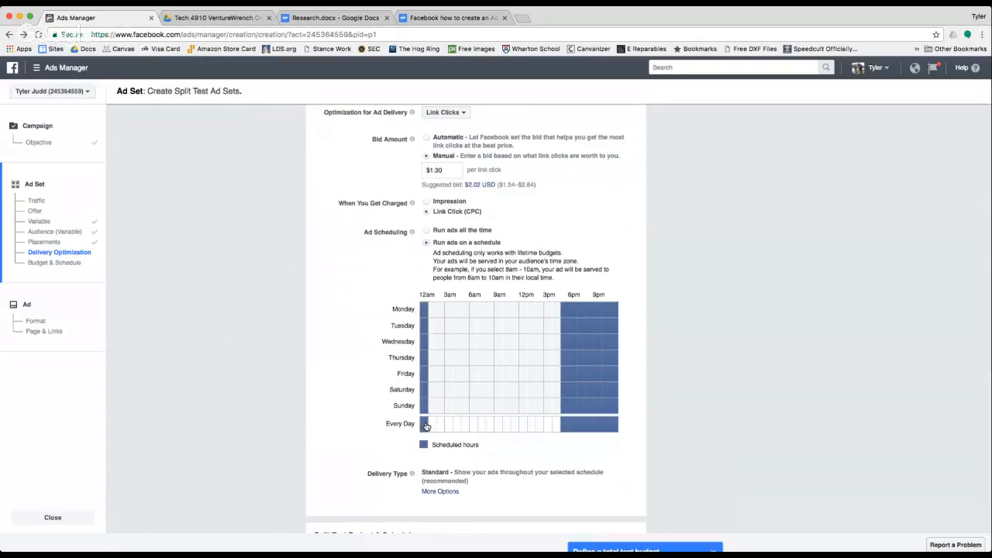
pyautogui.click(432, 426)
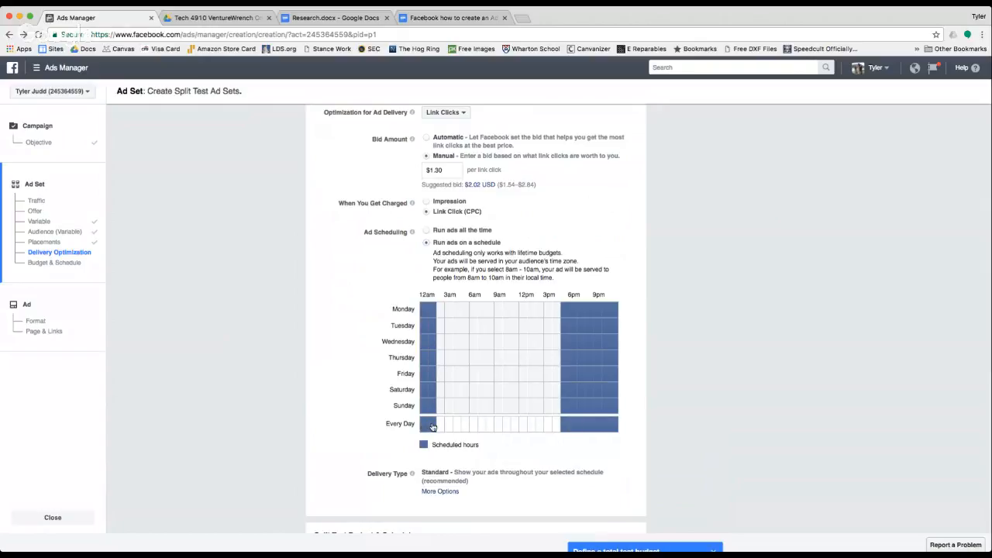
pyautogui.click(440, 426)
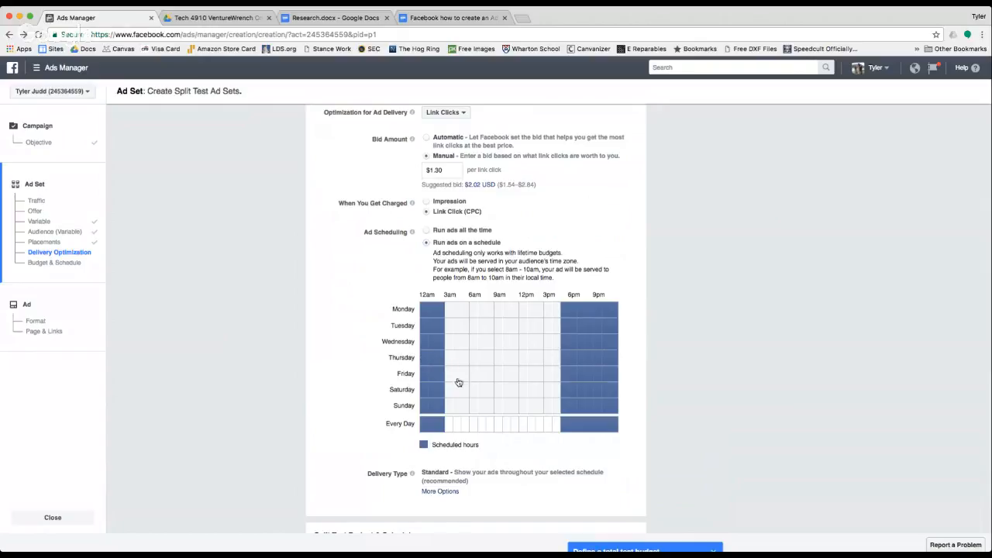
# Step: Try adjusting single days in the ad schedule: clear and restore Monday's 12am–3am hours, and clear Friday's 12am–3am hours
pyautogui.scroll(-1, 442, 406)
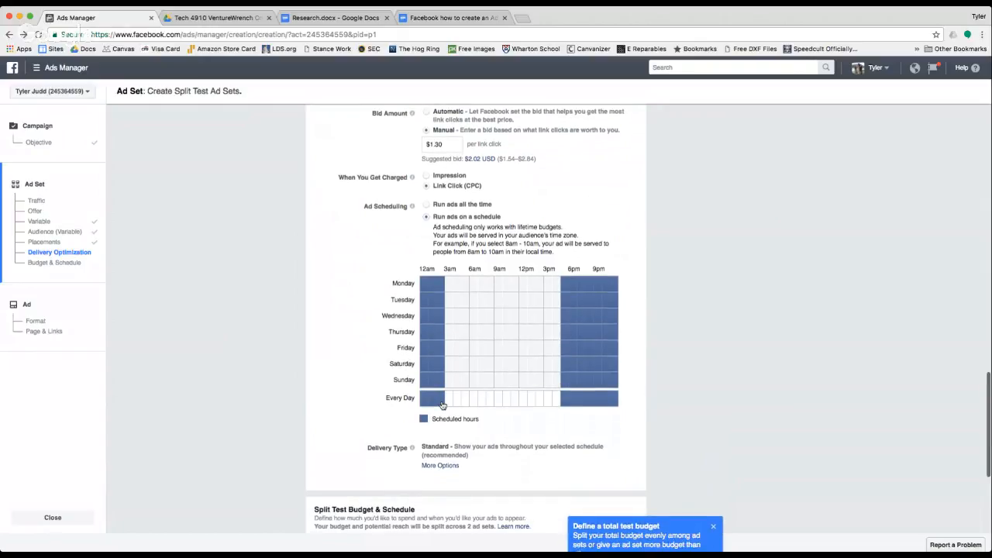
pyautogui.scroll(-1, 442, 406)
pyautogui.moveTo(424, 263); pyautogui.dragTo(441, 266)
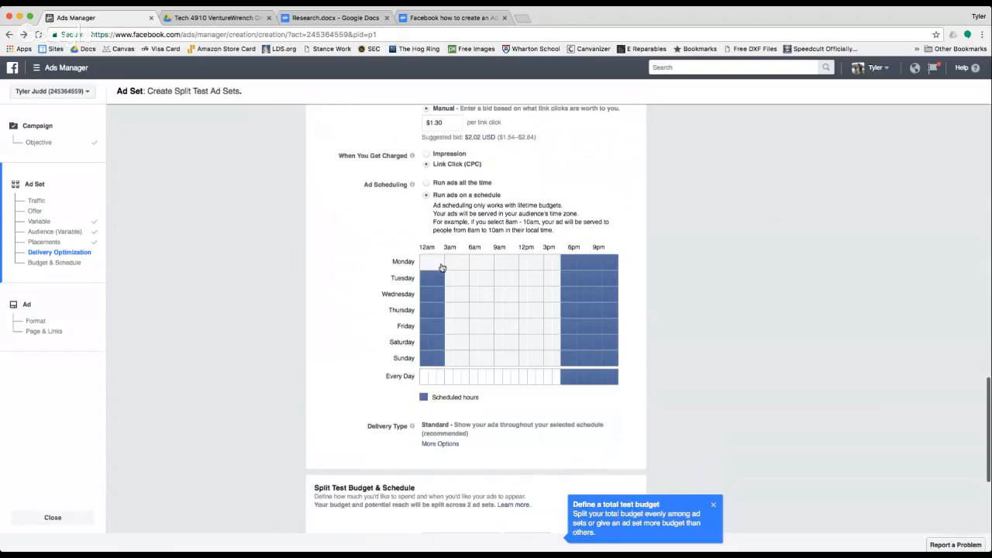
pyautogui.click(441, 265)
pyautogui.click(439, 264)
pyautogui.moveTo(441, 262); pyautogui.dragTo(422, 264)
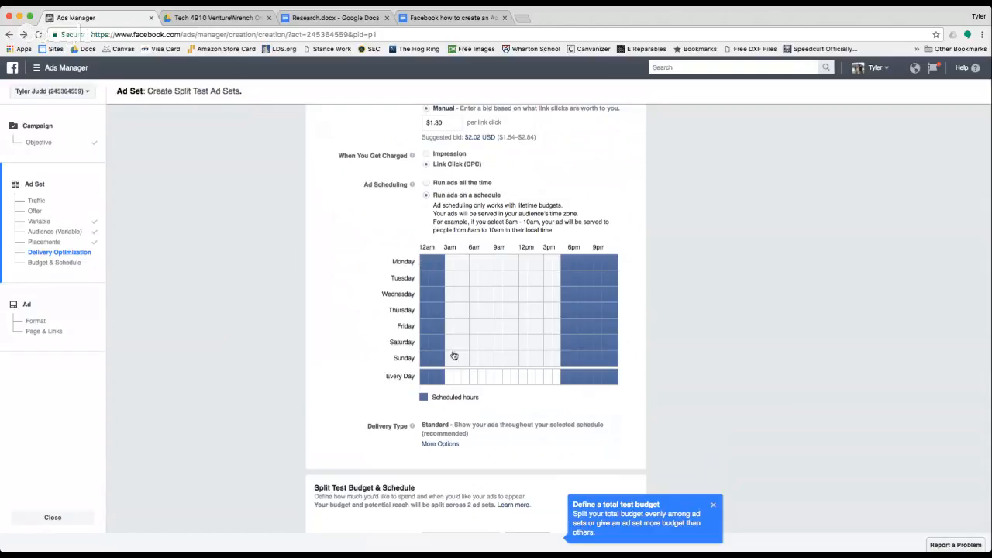
pyautogui.moveTo(422, 329); pyautogui.dragTo(438, 329)
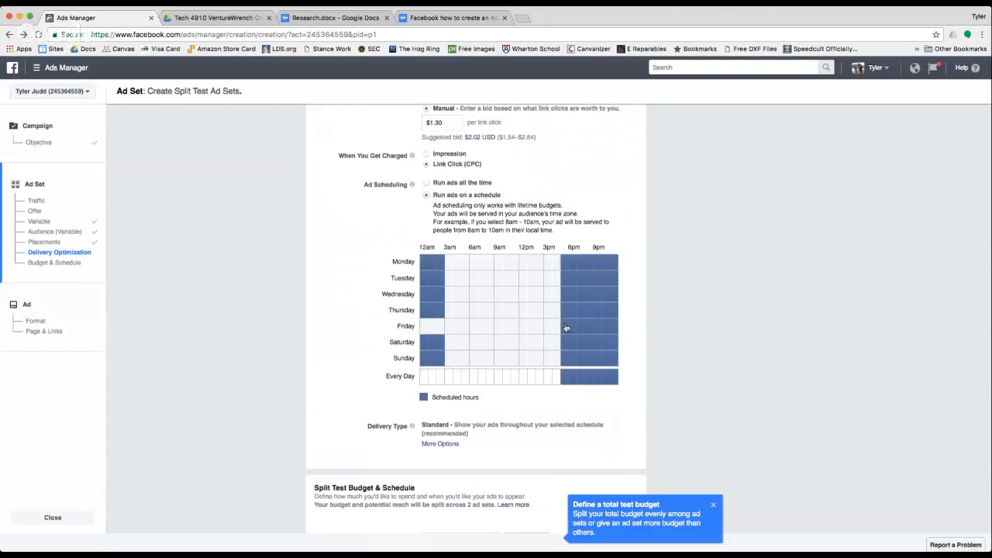
pyautogui.moveTo(566, 328)
pyautogui.mouseDown()
pyautogui.moveTo(613, 328)
pyautogui.moveTo(565, 328)
pyautogui.mouseUp()
# Step: Set ad scheduling back to running ads all the time and show the delivery type options
pyautogui.click(427, 186)
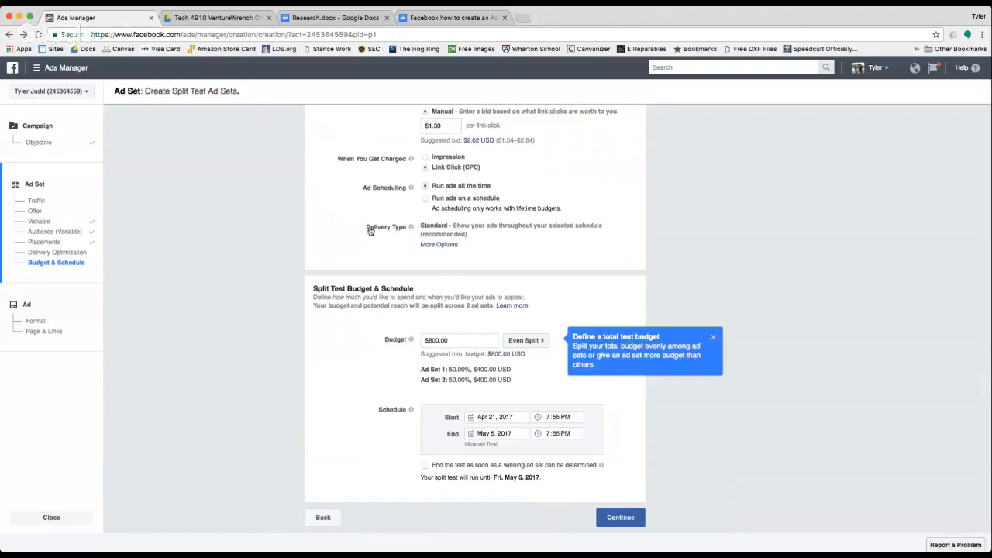
pyautogui.click(432, 245)
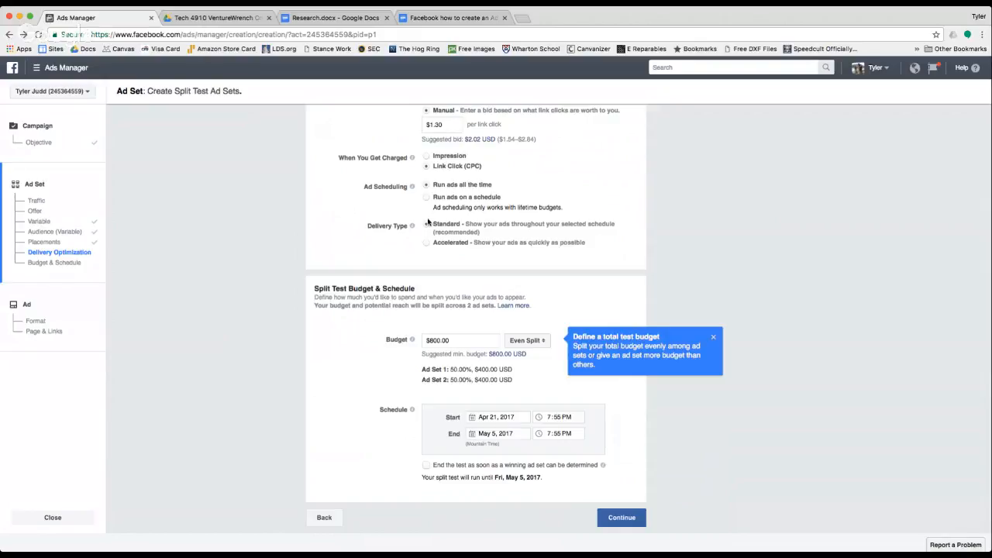
# Step: Set the split test budget to $200.00, keep the Even Split allocation and dismiss the budget tip
pyautogui.scroll(-1, 455, 356)
pyautogui.click(460, 340)
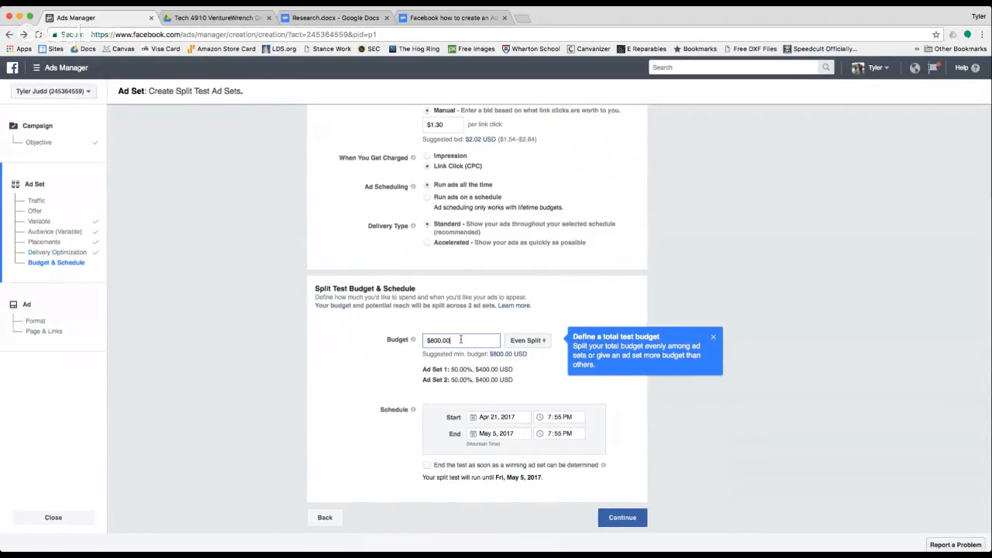
pyautogui.moveTo(460, 339); pyautogui.dragTo(425, 338)
pyautogui.write('200.00')
pyautogui.click(545, 345)
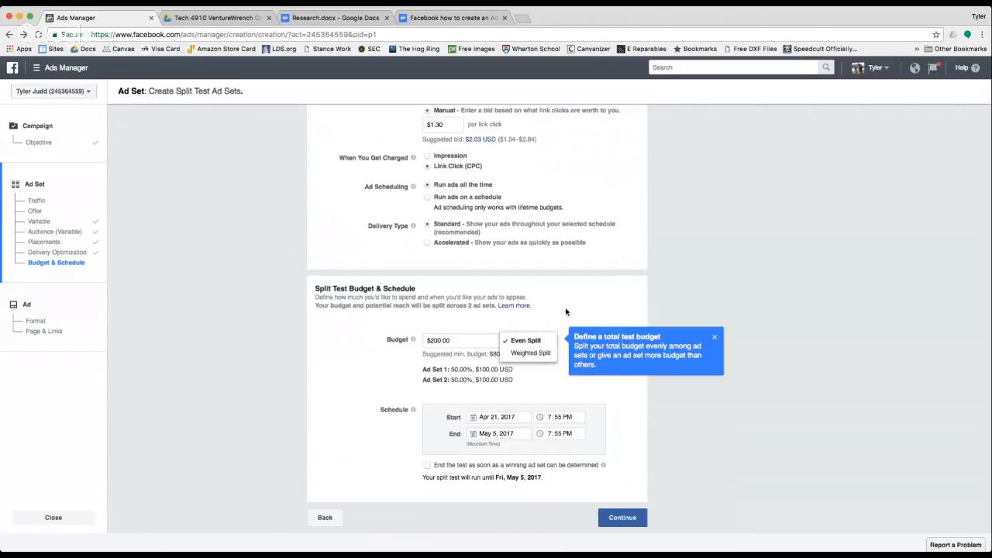
pyautogui.click(567, 311)
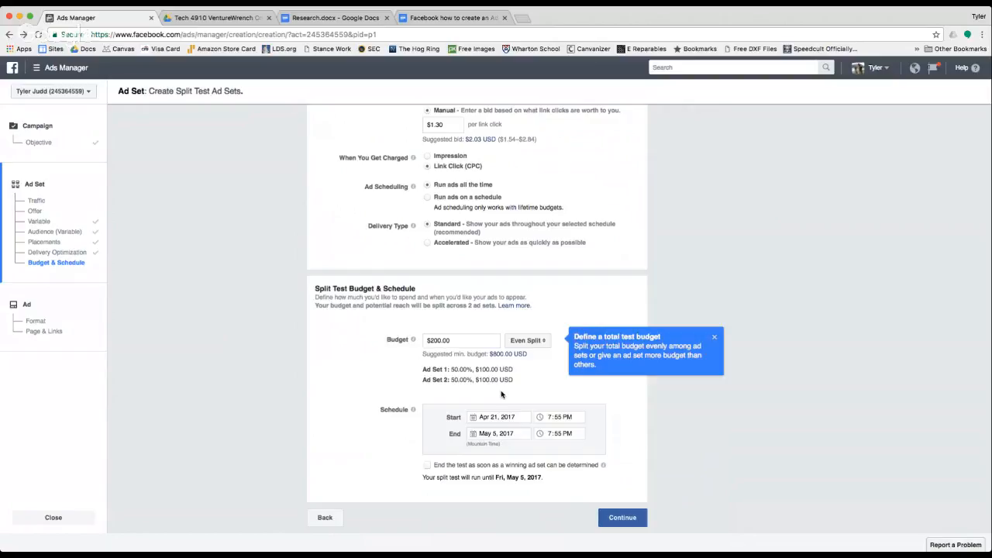
pyautogui.click(714, 337)
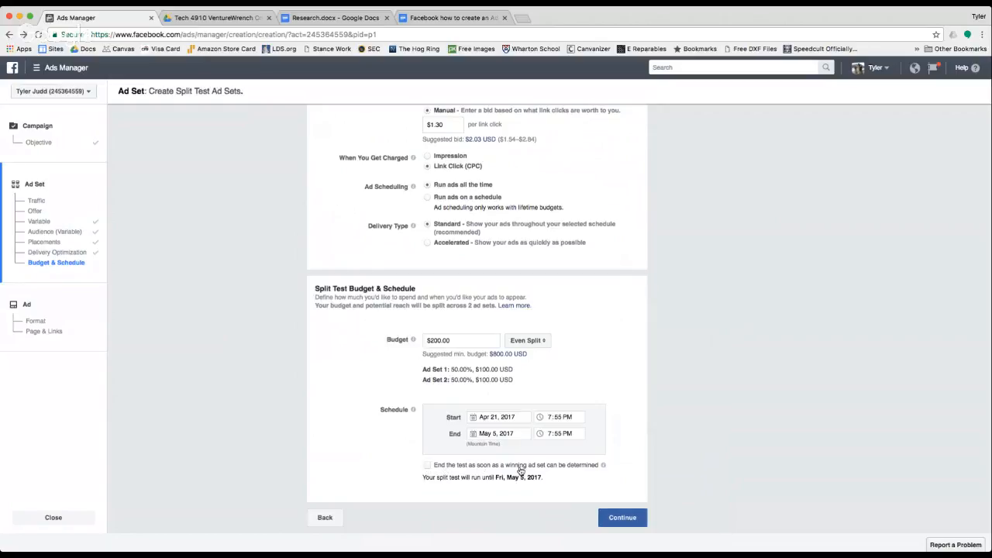
# Step: Try the option to end the test at a winning ad set, then set the end date to May 31, 2017
pyautogui.click(427, 466)
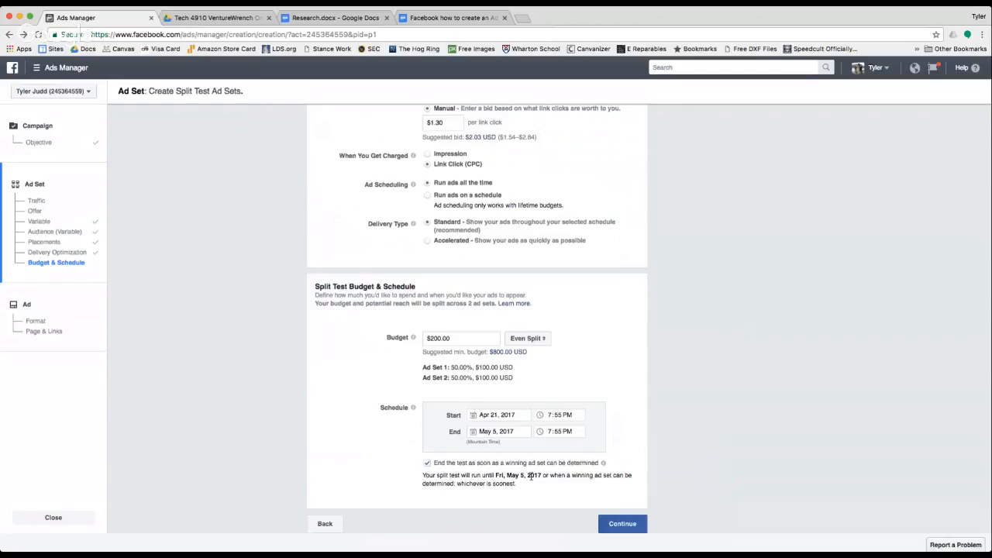
pyautogui.click(427, 463)
pyautogui.click(523, 434)
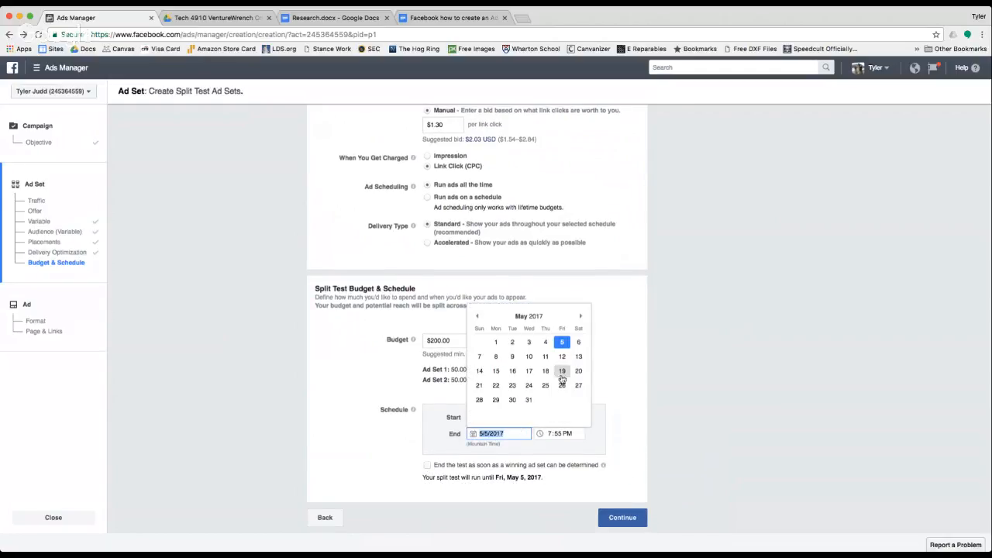
pyautogui.click(528, 400)
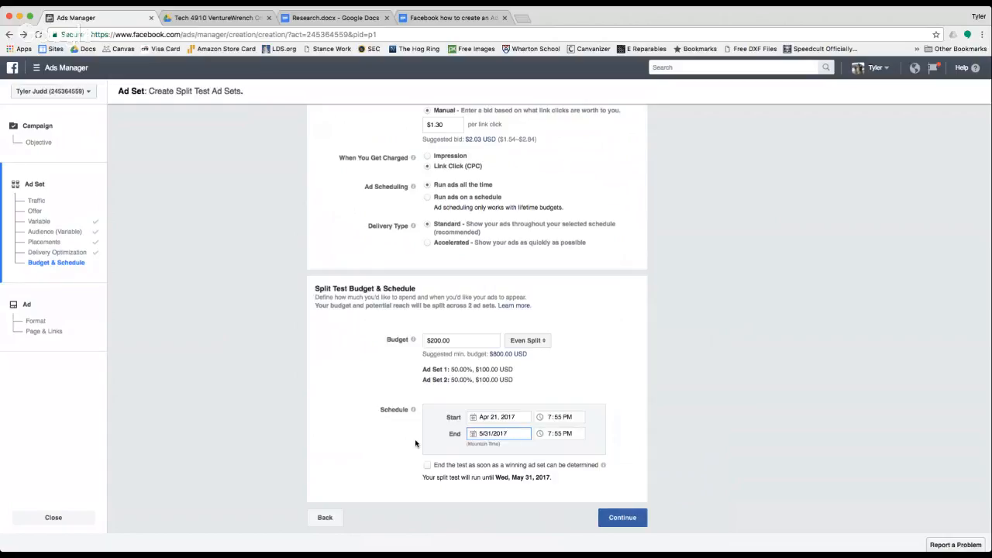
pyautogui.click(625, 518)
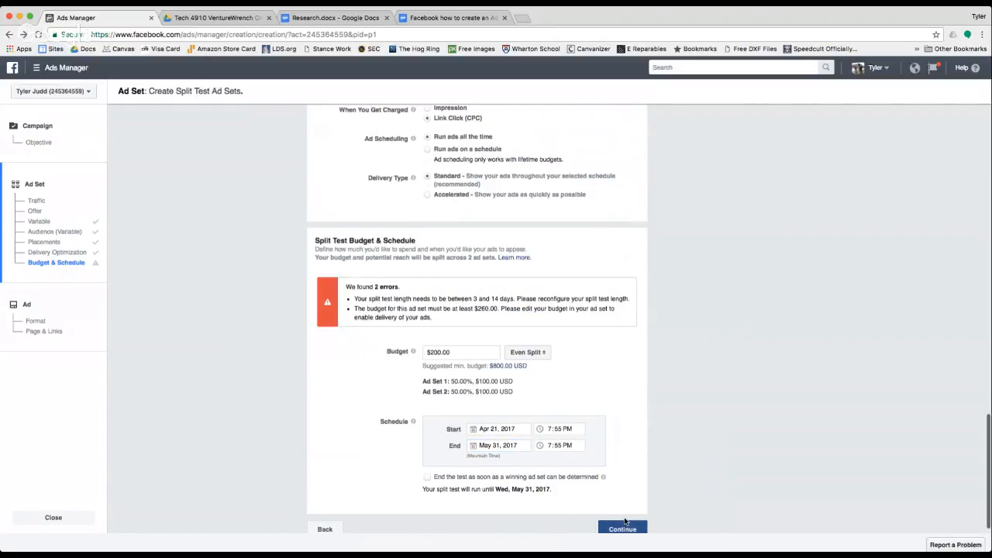
# Step: Set the split test budget to $300.00
pyautogui.scroll(-1, 624, 521)
pyautogui.scroll(1, 569, 428)
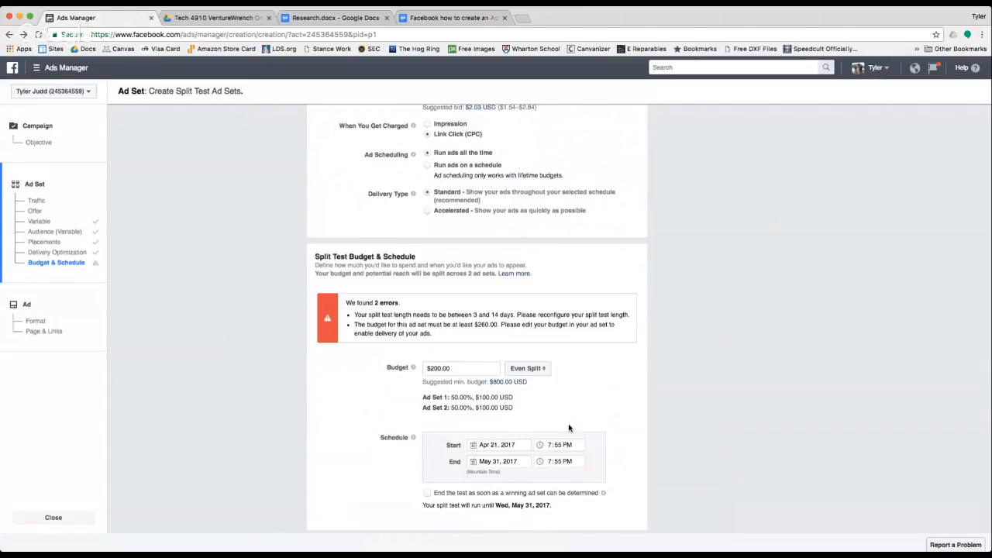
pyautogui.moveTo(461, 370); pyautogui.dragTo(420, 371)
pyautogui.write('300.00')
pyautogui.click(630, 384)
pyautogui.scroll(-1, 609, 395)
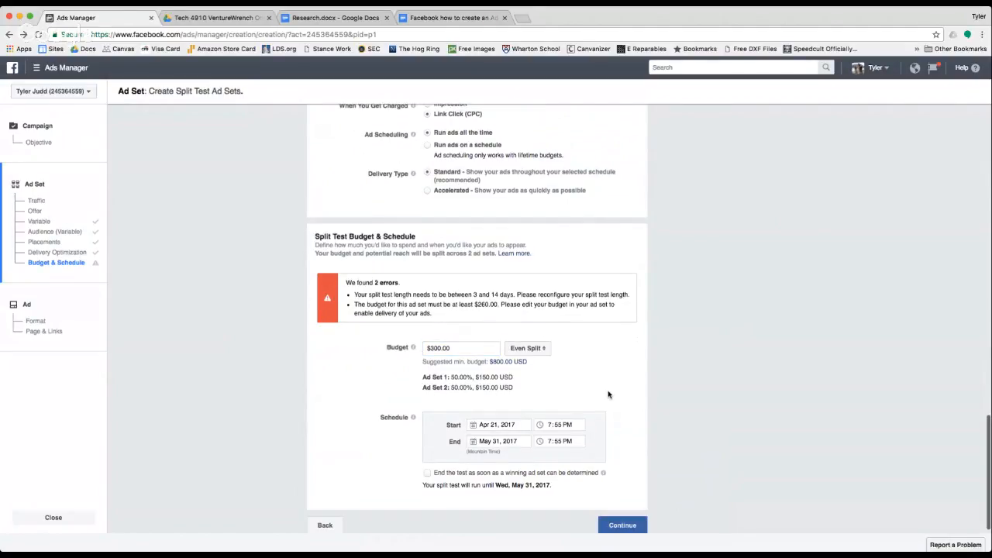
# Step: Make the test end as soon as a winning ad set can be determined and continue to ad creation
pyautogui.click(427, 474)
pyautogui.scroll(-1, 471, 489)
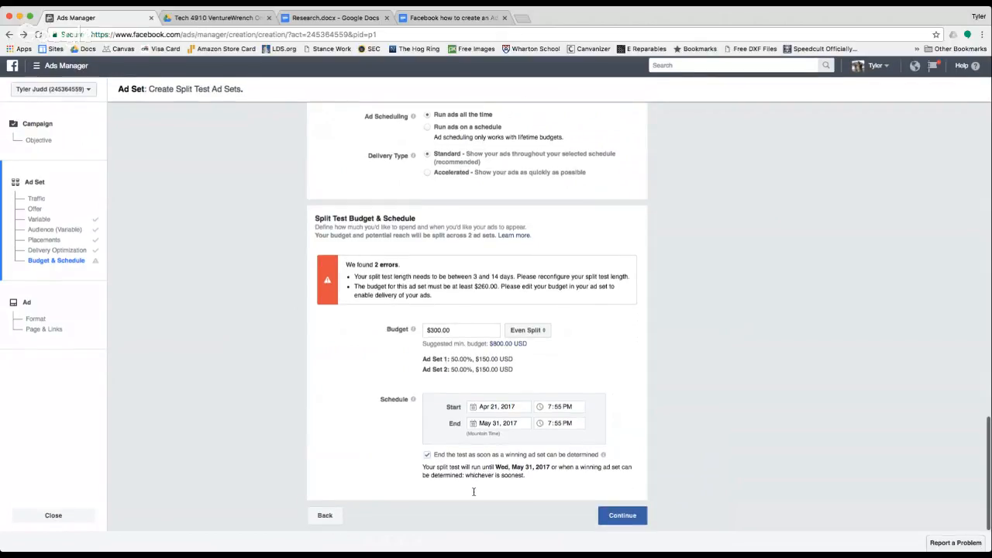
pyautogui.click(620, 518)
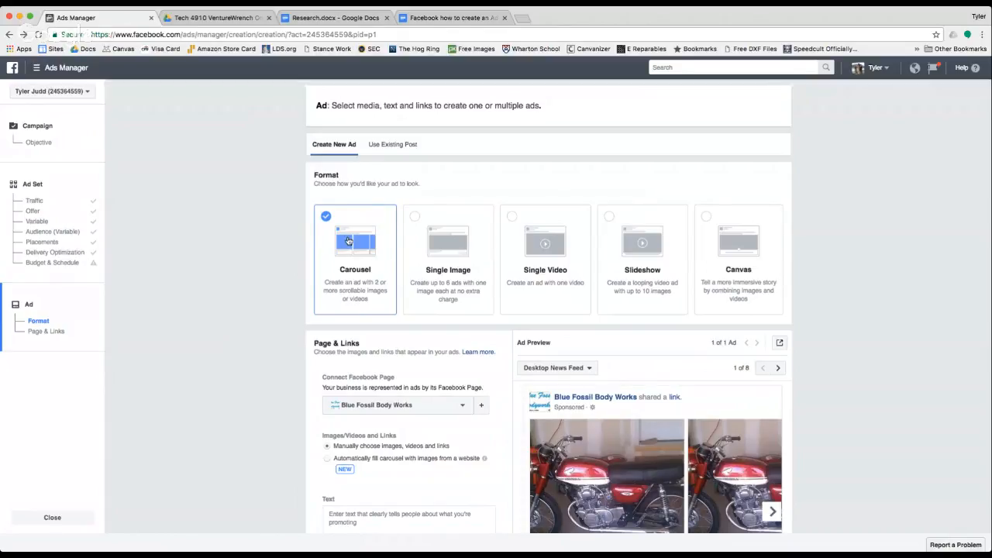
# Step: Choose the Single Image format for the ad
pyautogui.click(415, 220)
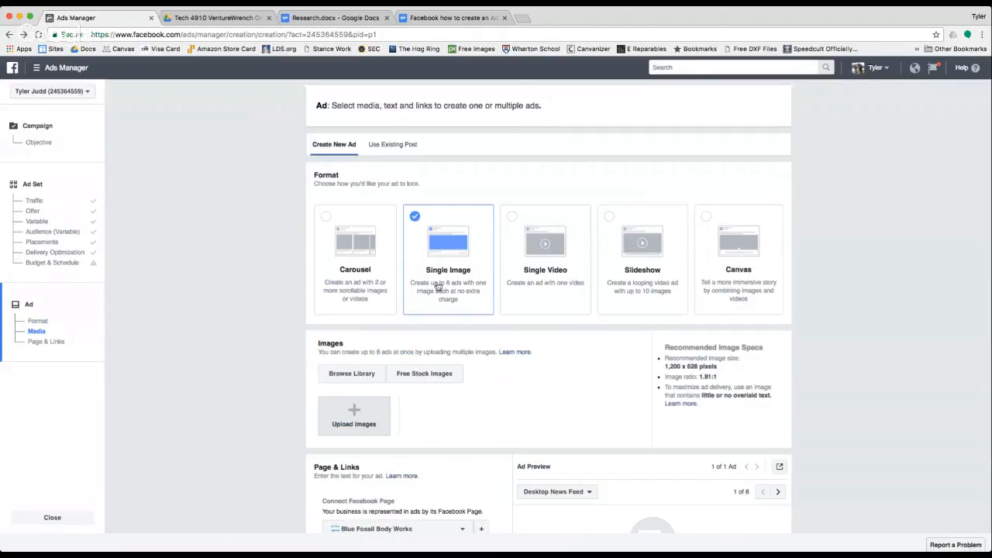
pyautogui.scroll(-1, 437, 295)
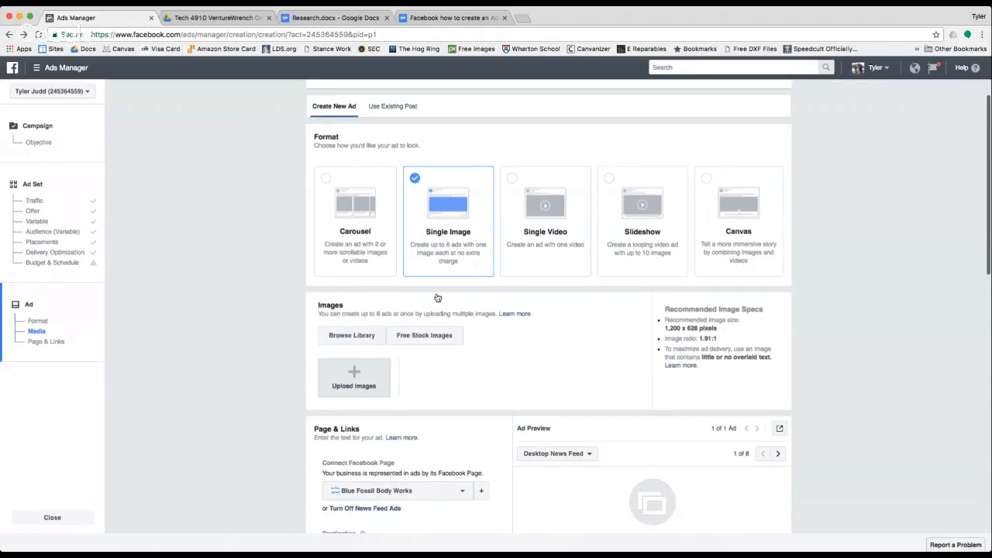
pyautogui.scroll(-1, 441, 276)
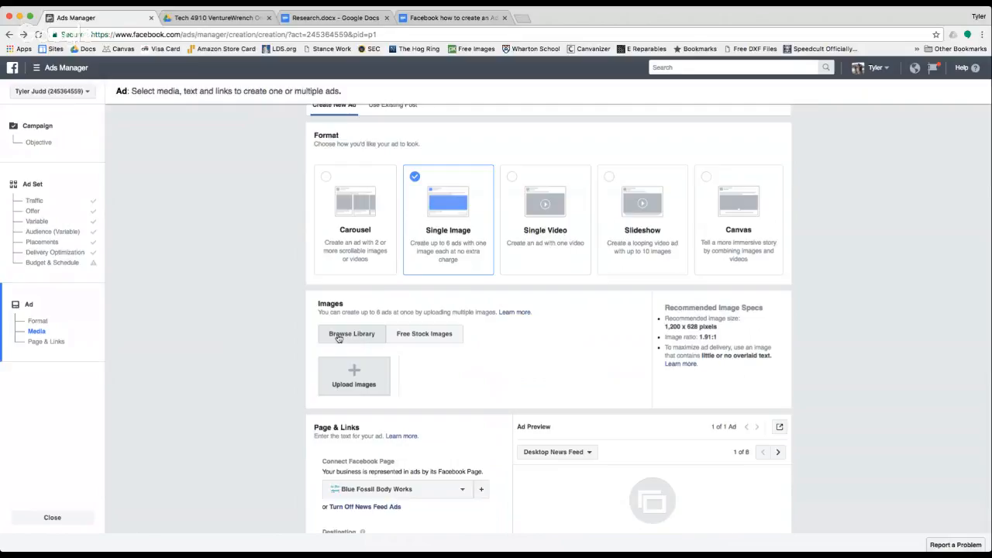
# Step: Open the free stock images and search them for "business"
pyautogui.click(414, 336)
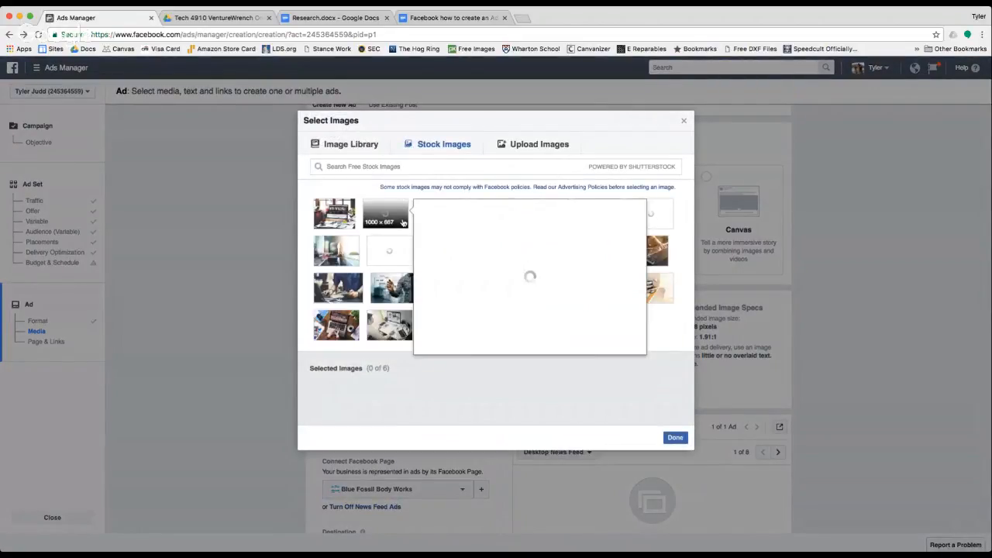
pyautogui.write('business')
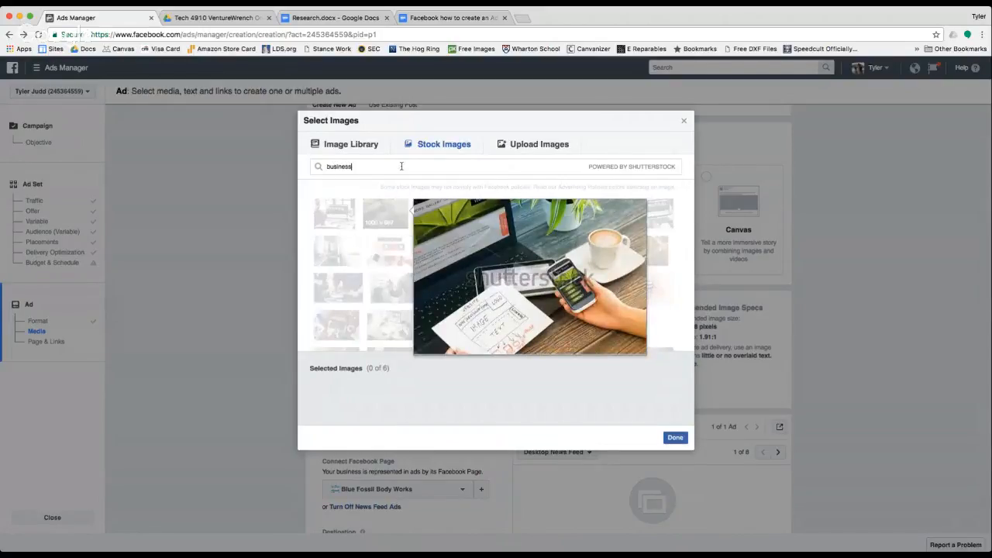
pyautogui.press('Return')
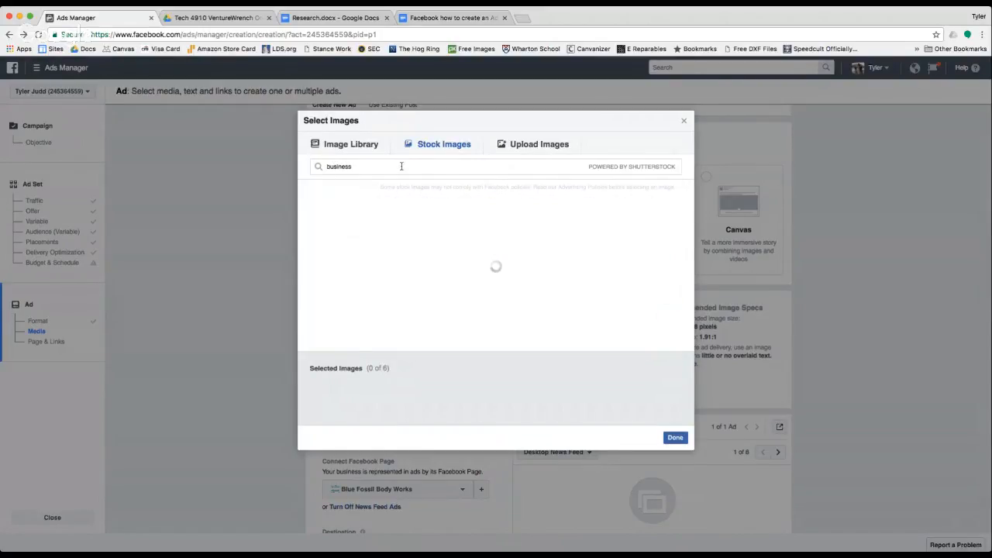
# Step: Browse the business stock images and select the photo of the man in an apron using a tablet
pyautogui.moveTo(341, 210)
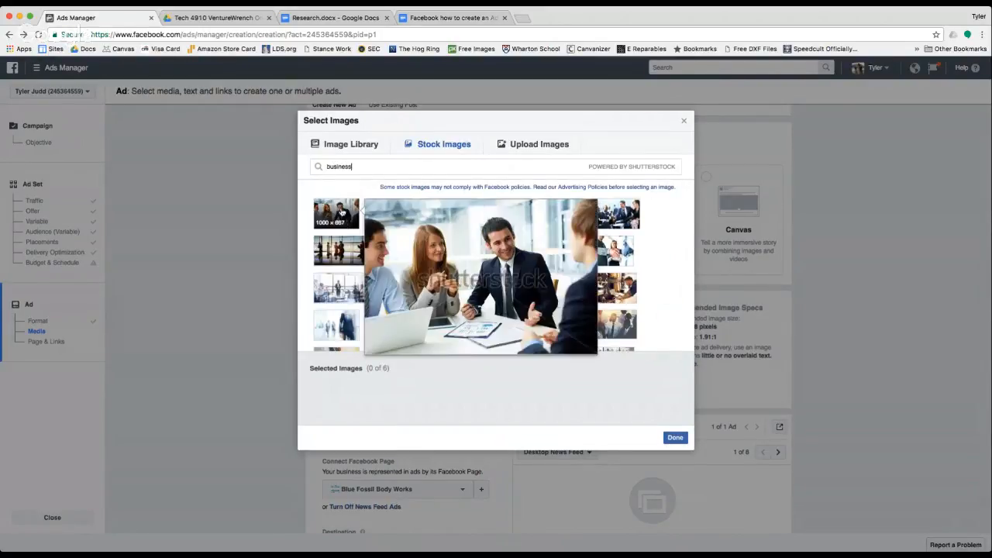
pyautogui.moveTo(546, 262)
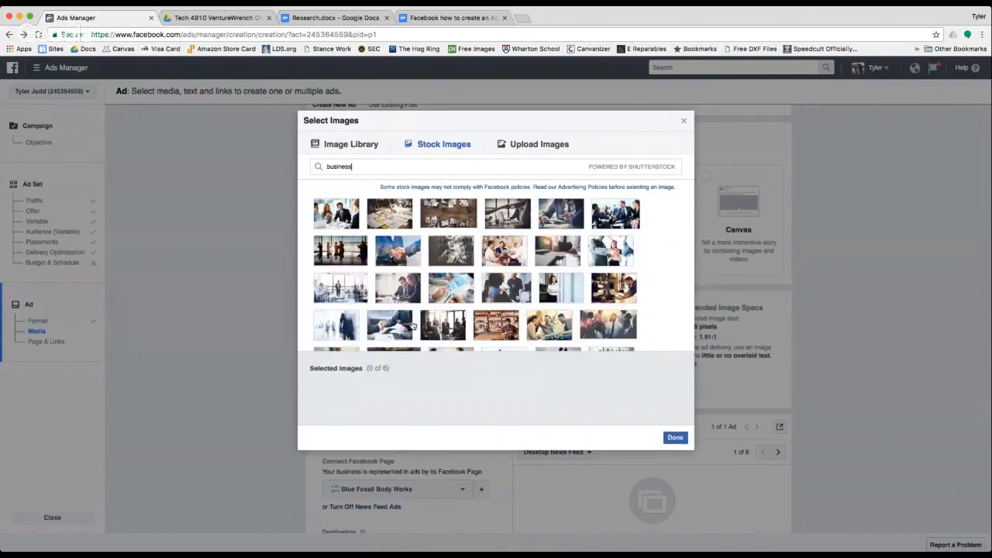
pyautogui.scroll(-5, 411, 326)
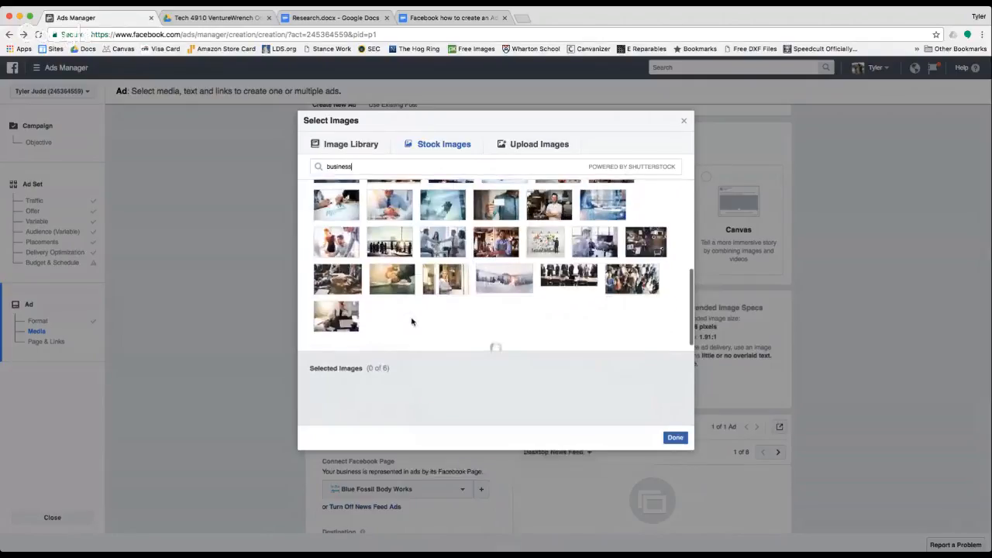
pyautogui.scroll(-3, 411, 321)
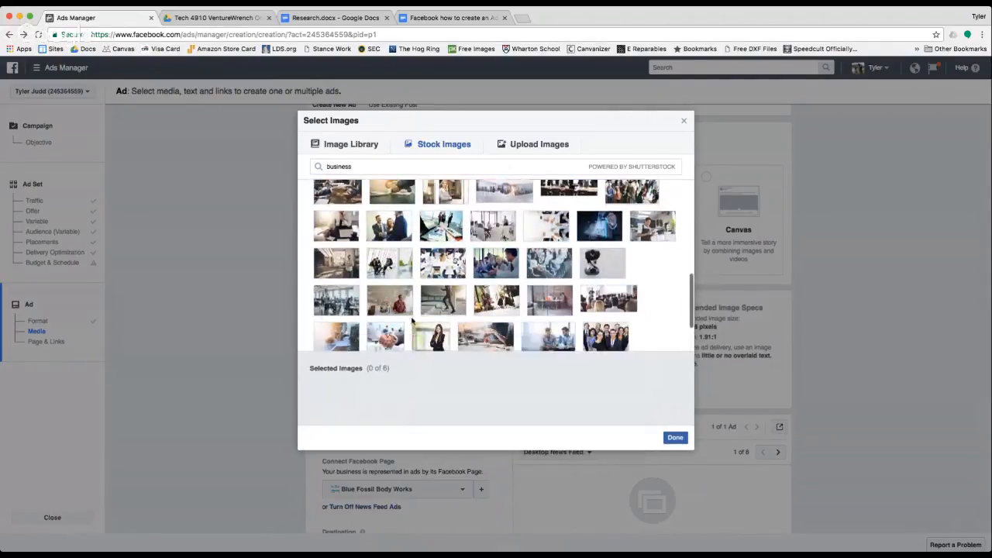
pyautogui.scroll(-1, 411, 321)
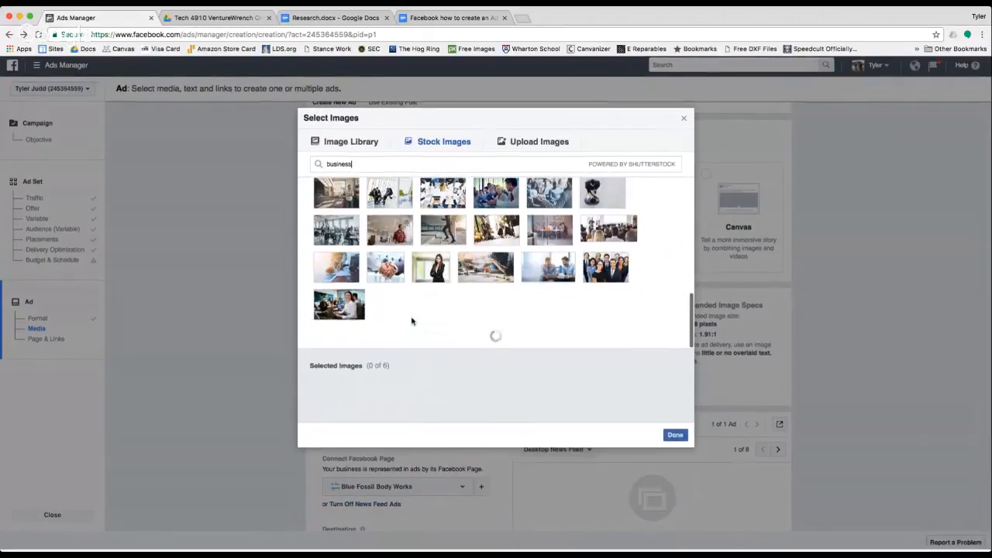
pyautogui.scroll(-4, 411, 322)
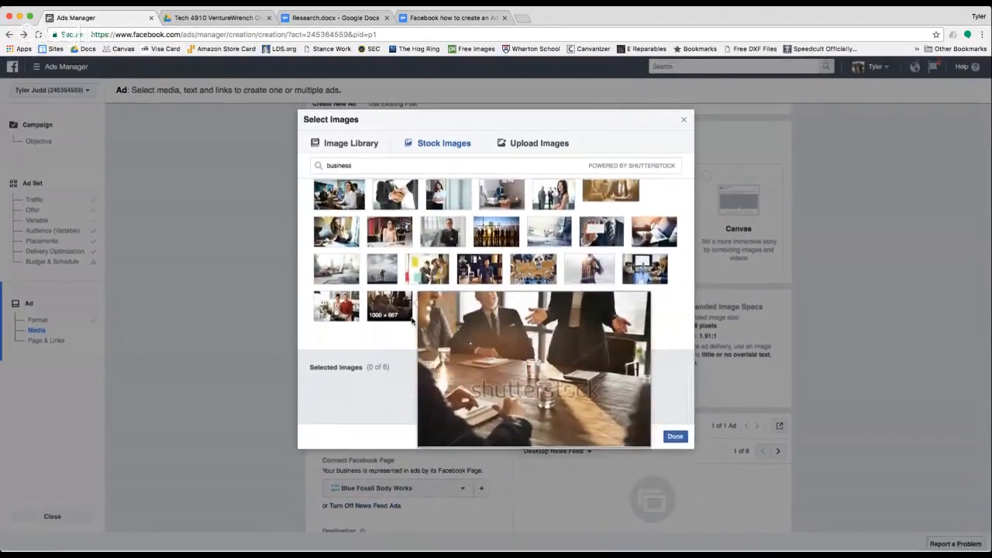
pyautogui.moveTo(354, 283)
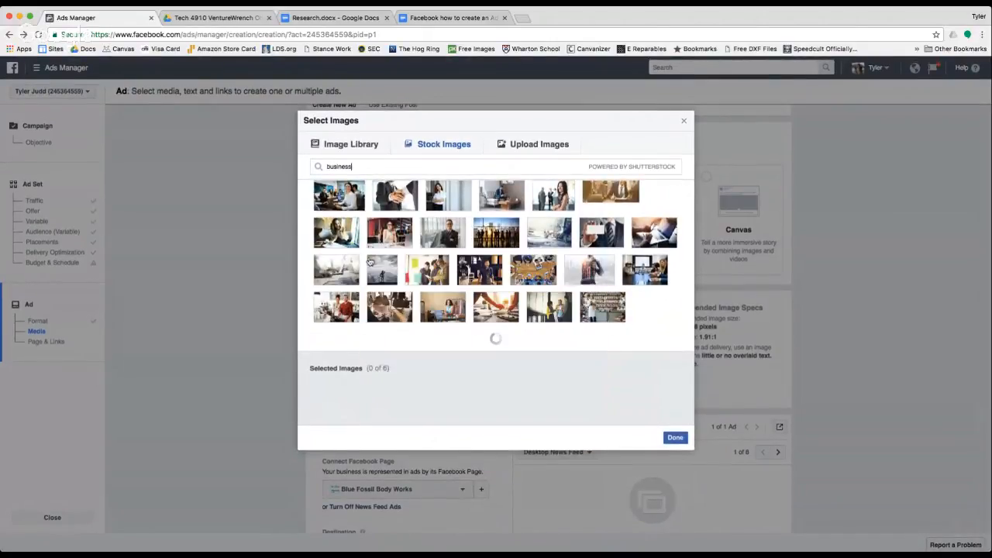
pyautogui.scroll(-4, 431, 231)
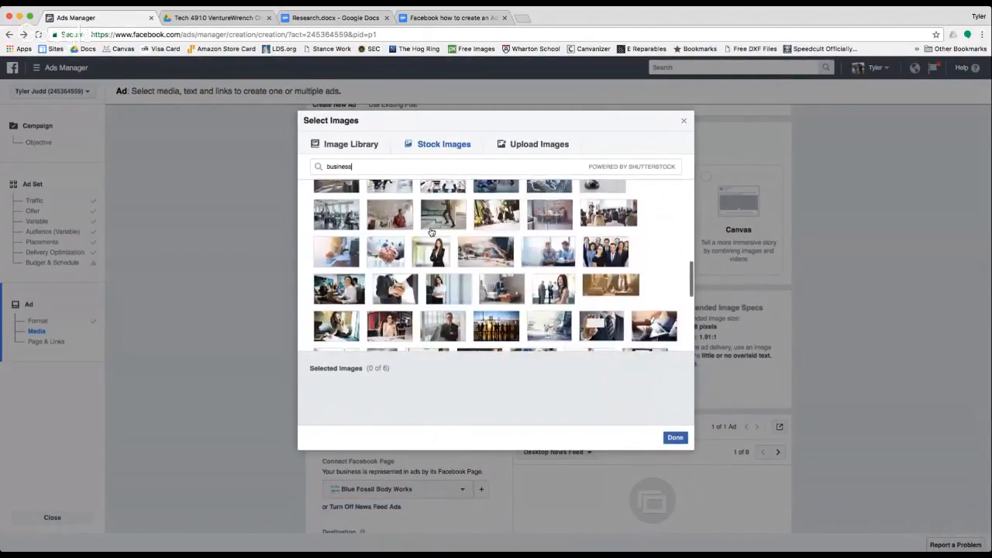
pyautogui.moveTo(431, 231)
pyautogui.scroll(1, 431, 232)
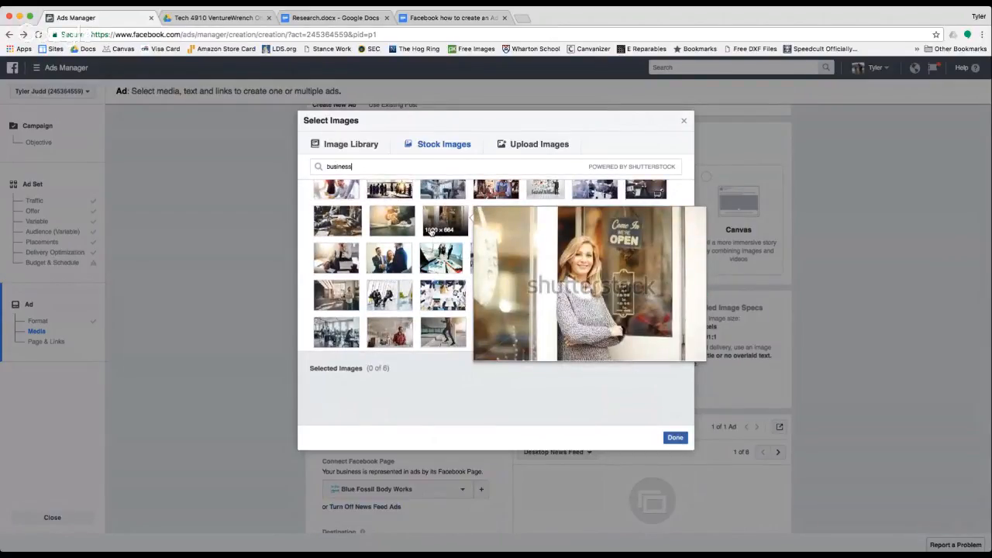
pyautogui.moveTo(427, 259)
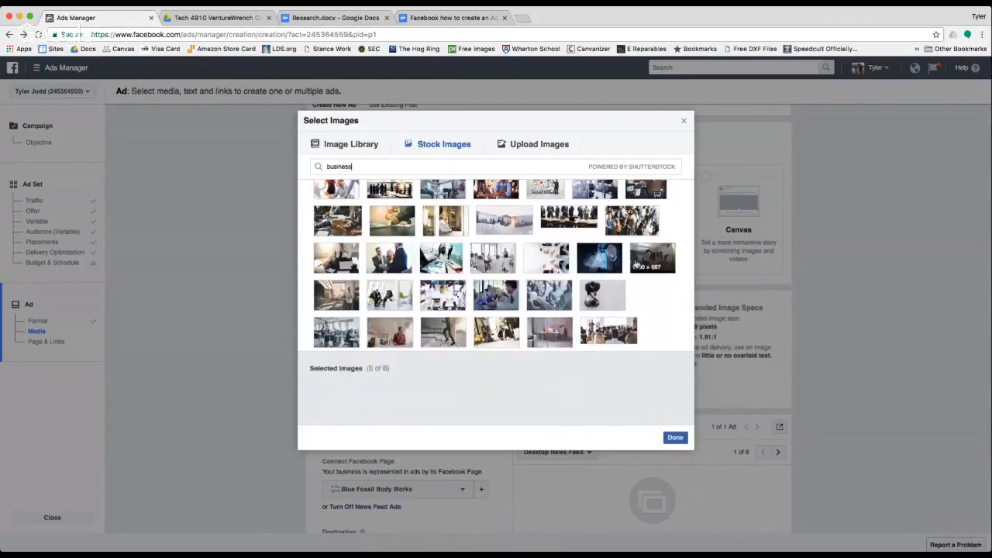
pyautogui.moveTo(654, 263)
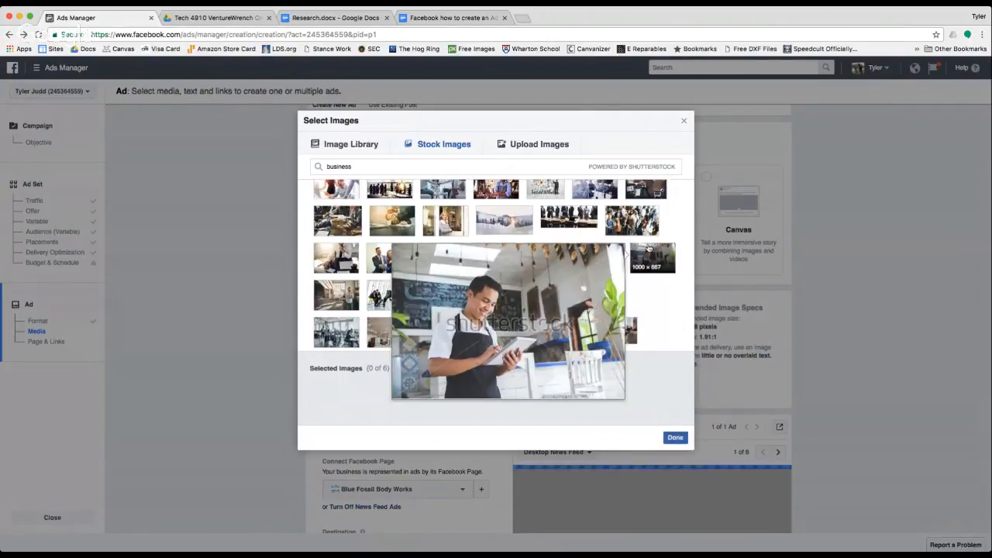
pyautogui.click(650, 249)
# Step: Add the business group meeting photo and the photo of the woman standing by the windows to the selected images
pyautogui.moveTo(643, 230)
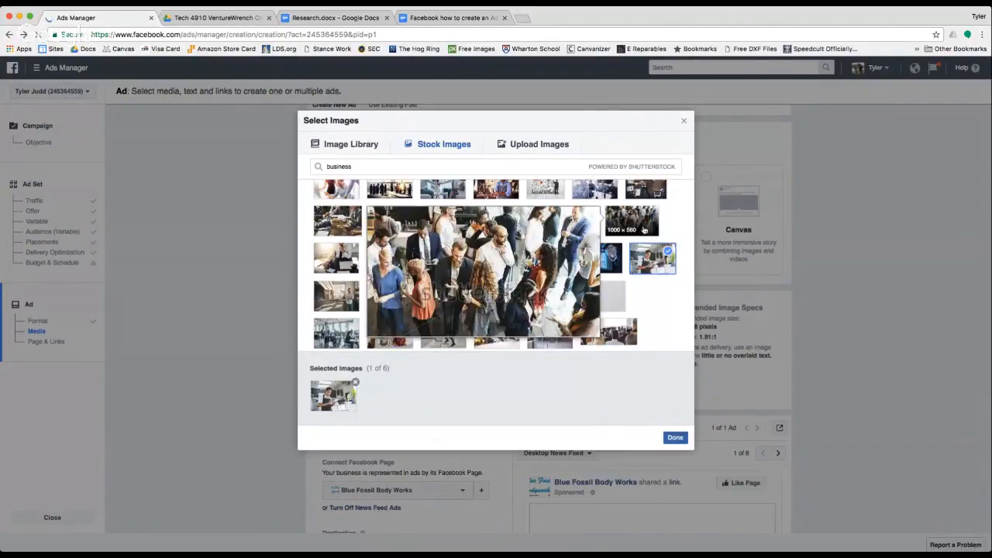
pyautogui.scroll(-4, 643, 232)
pyautogui.moveTo(612, 288)
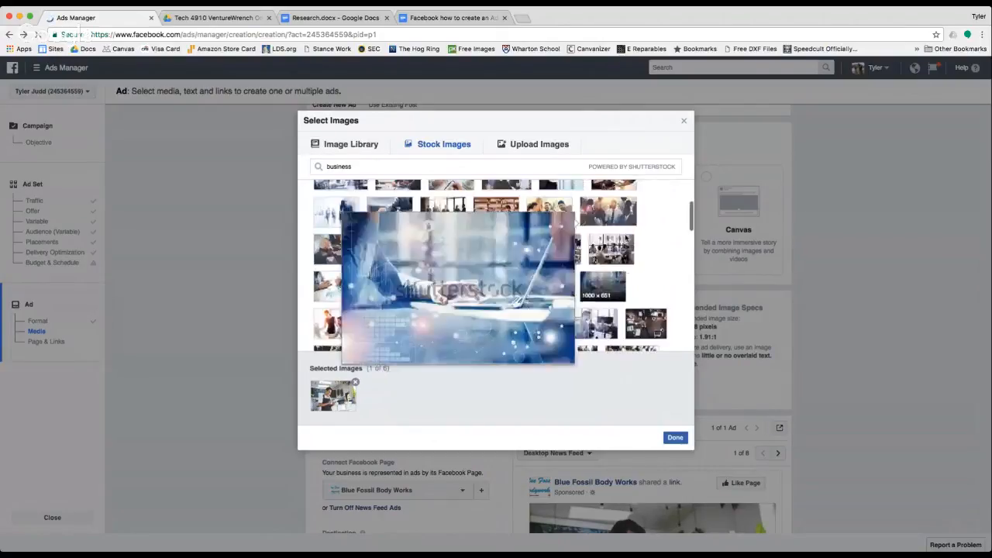
pyautogui.scroll(5, 542, 247)
pyautogui.moveTo(523, 204)
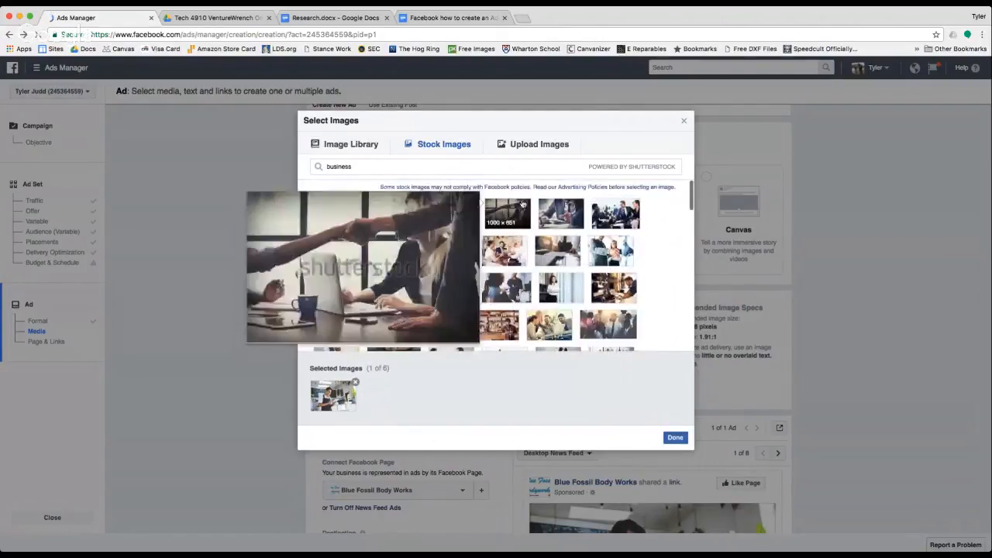
pyautogui.click(443, 167)
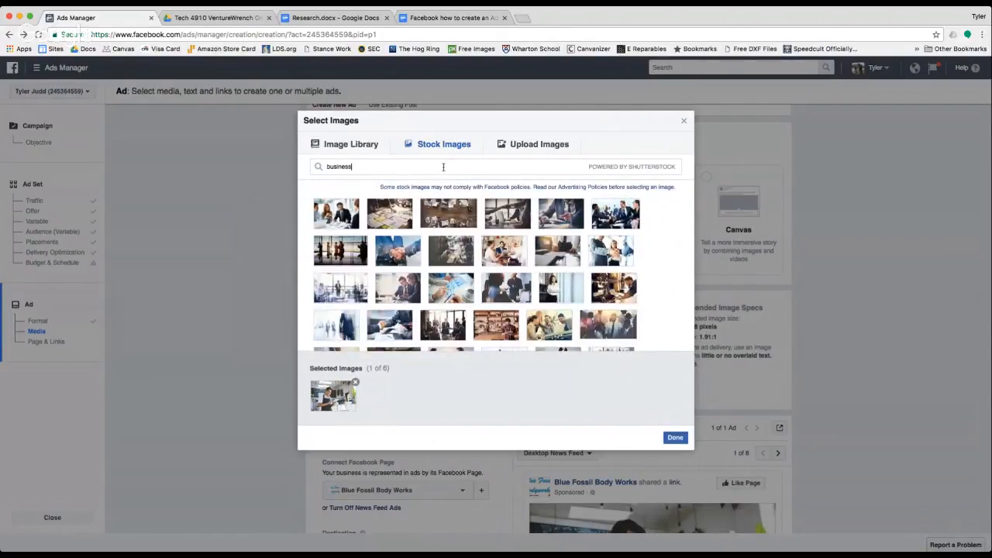
pyautogui.moveTo(364, 254)
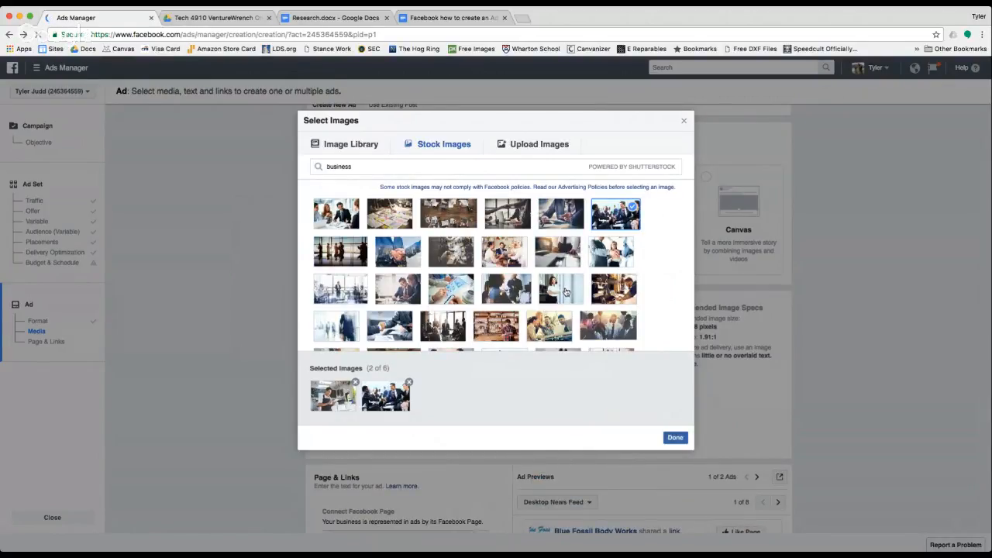
pyautogui.moveTo(560, 290)
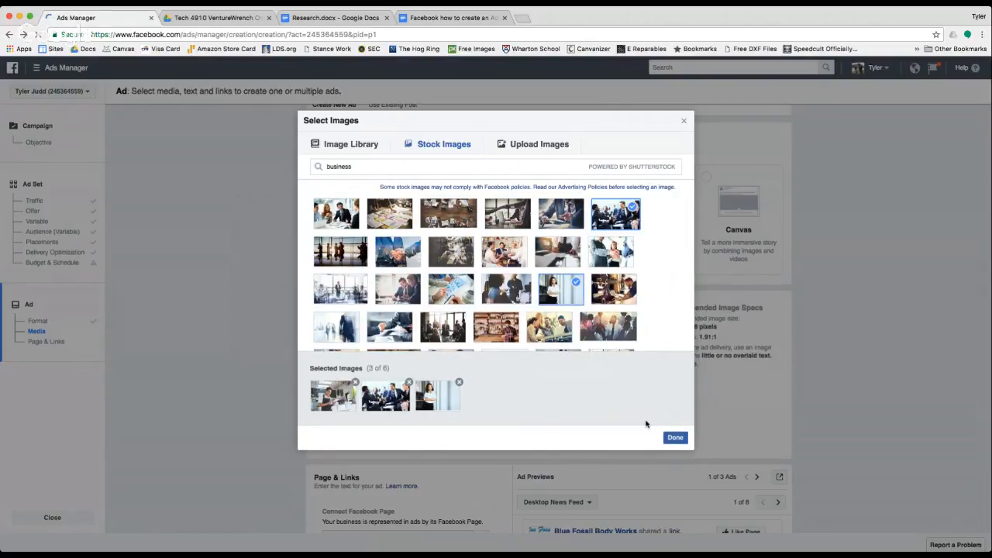
# Step: Confirm the three selected stock images and turn off News Feed ads in the page and links settings
pyautogui.click(671, 440)
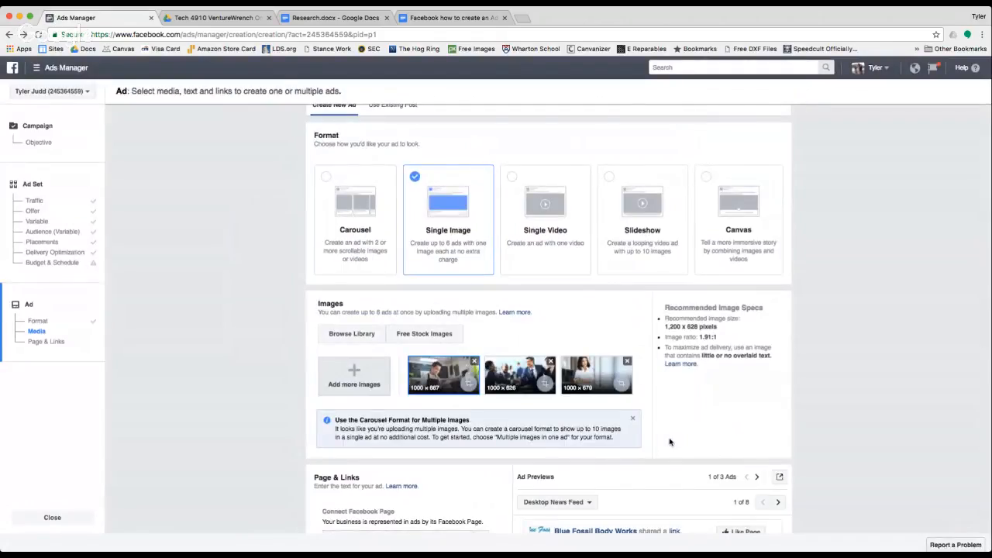
pyautogui.scroll(-2, 670, 442)
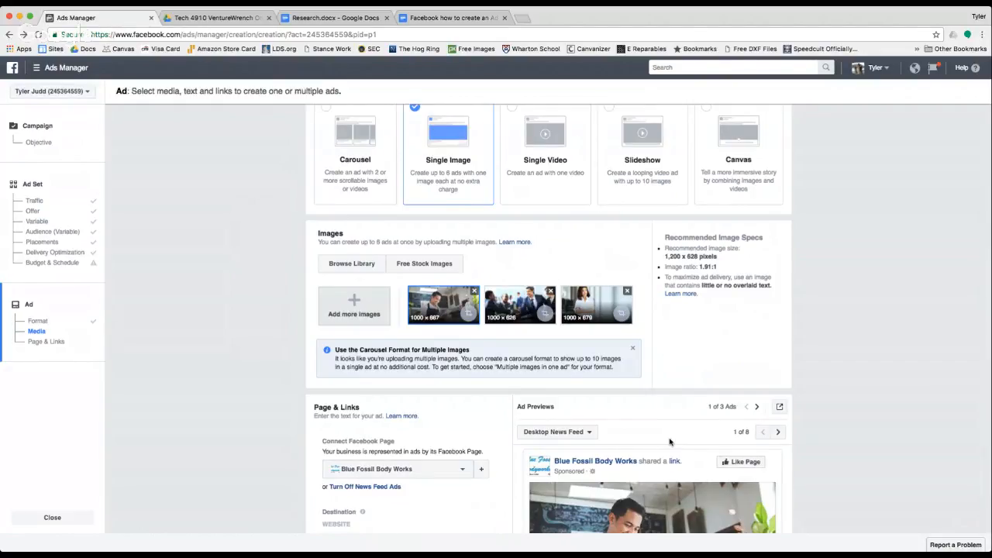
pyautogui.scroll(-1, 670, 441)
pyautogui.scroll(-4, 670, 441)
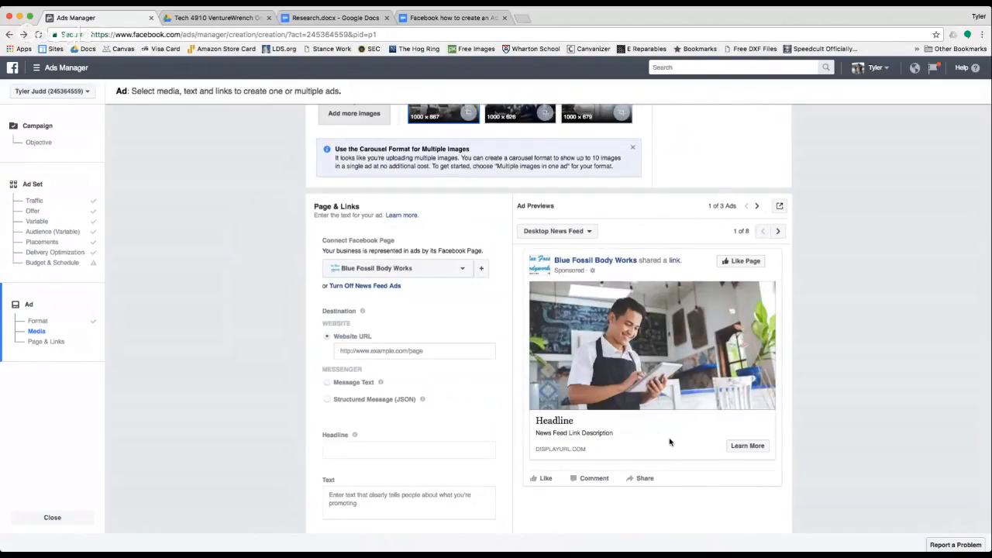
pyautogui.scroll(-2, 670, 441)
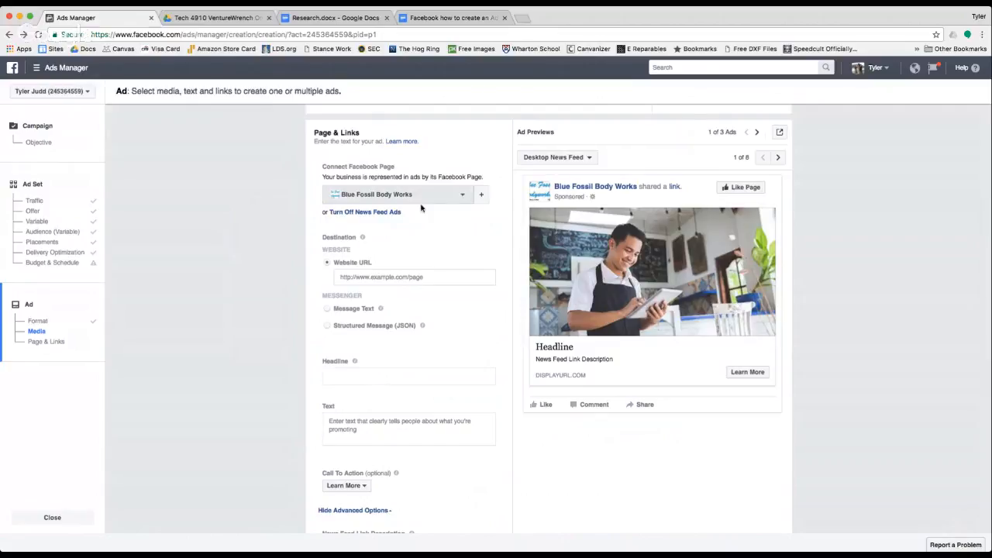
pyautogui.click(372, 214)
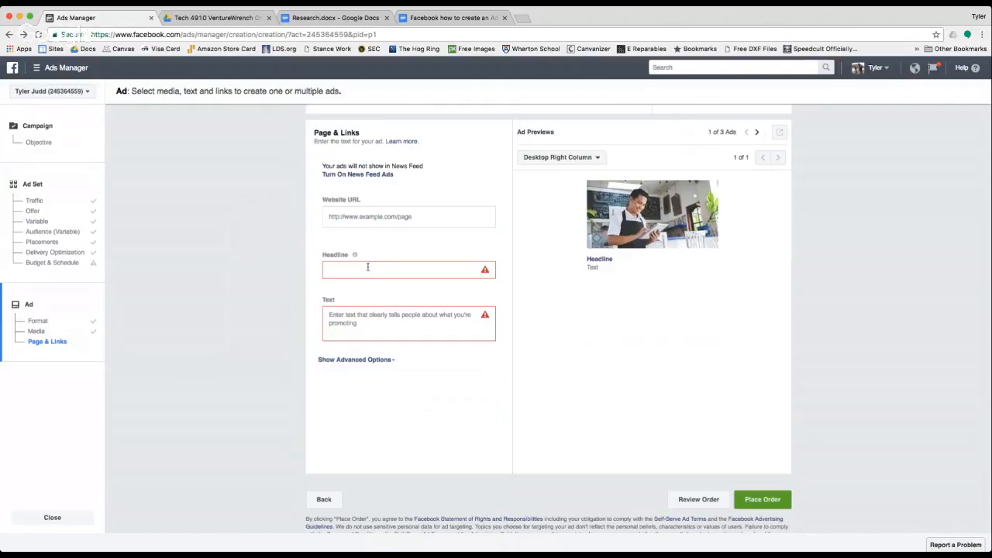
pyautogui.click(364, 216)
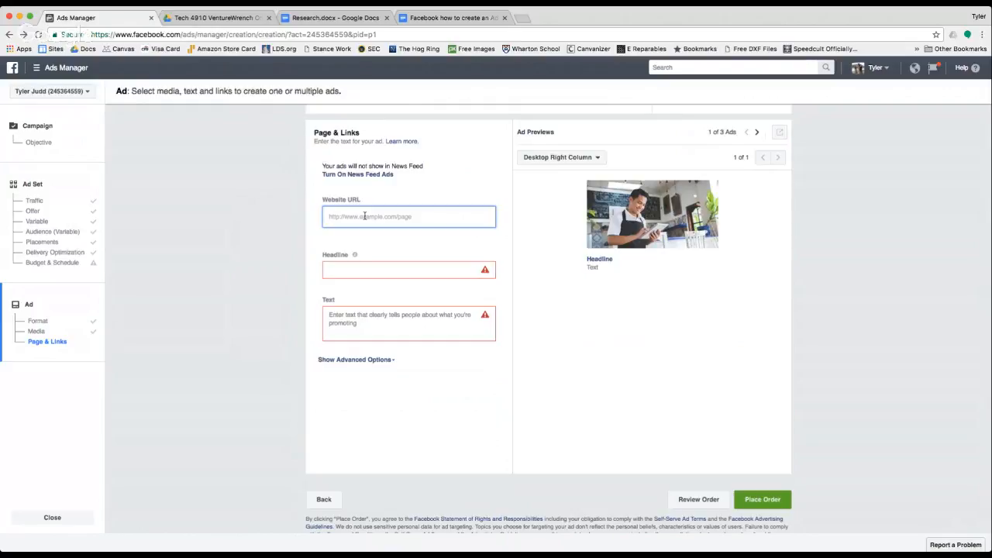
pyautogui.write('http')
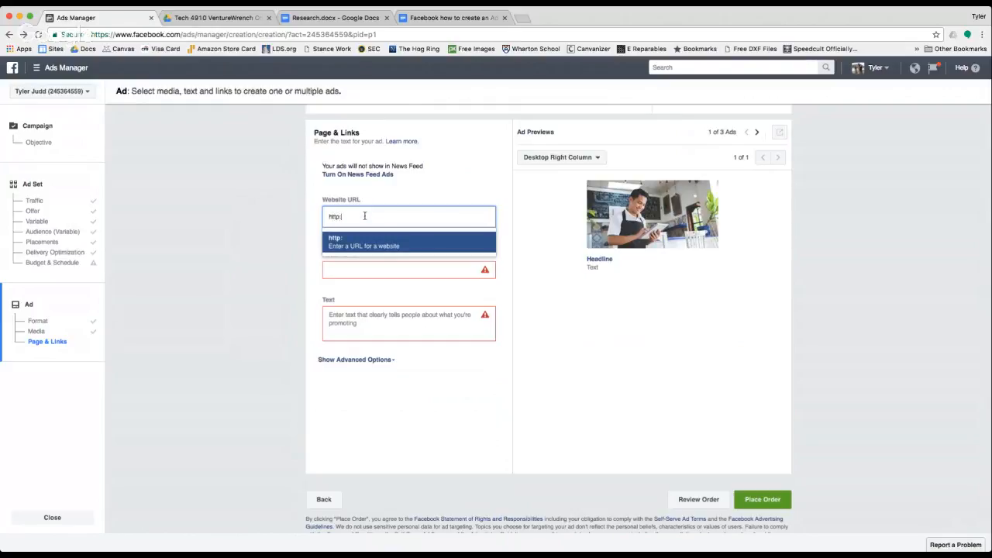
pyautogui.write('://VentureWrench.com')
pyautogui.click(392, 382)
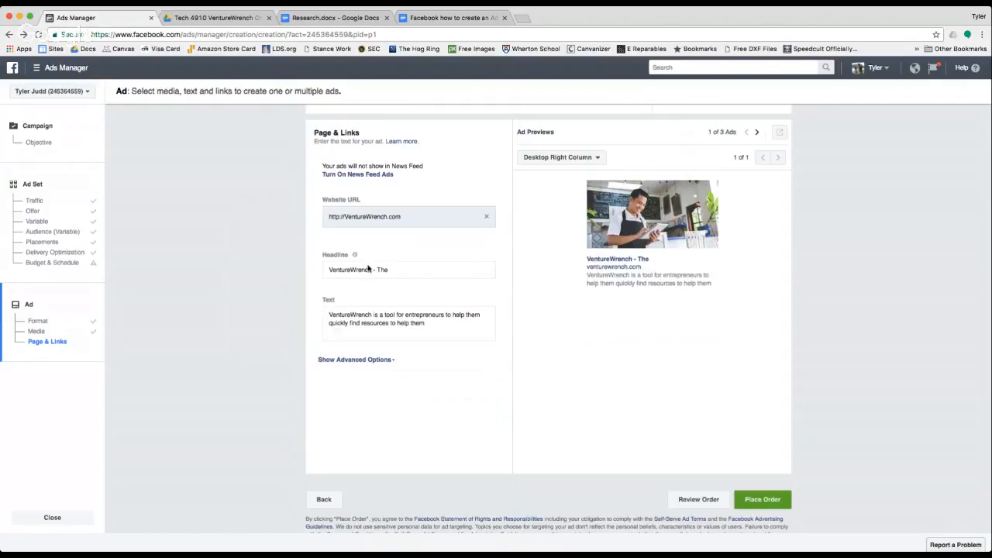
# Step: Replace the ad headline with "Crazy Secrets To Starting A Business", correcting the misspelled word "Secrets"
pyautogui.moveTo(393, 270); pyautogui.dragTo(323, 265)
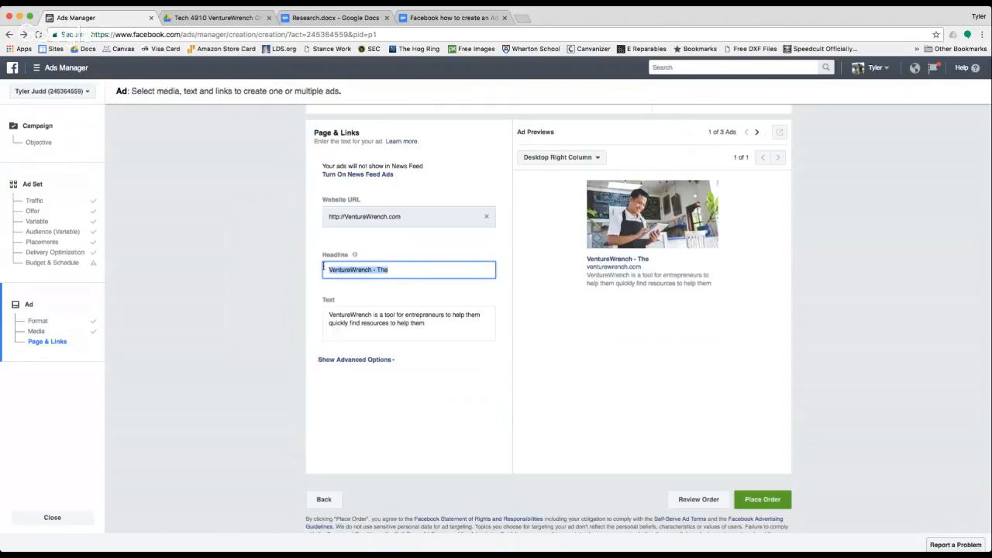
pyautogui.press('BackSpace')
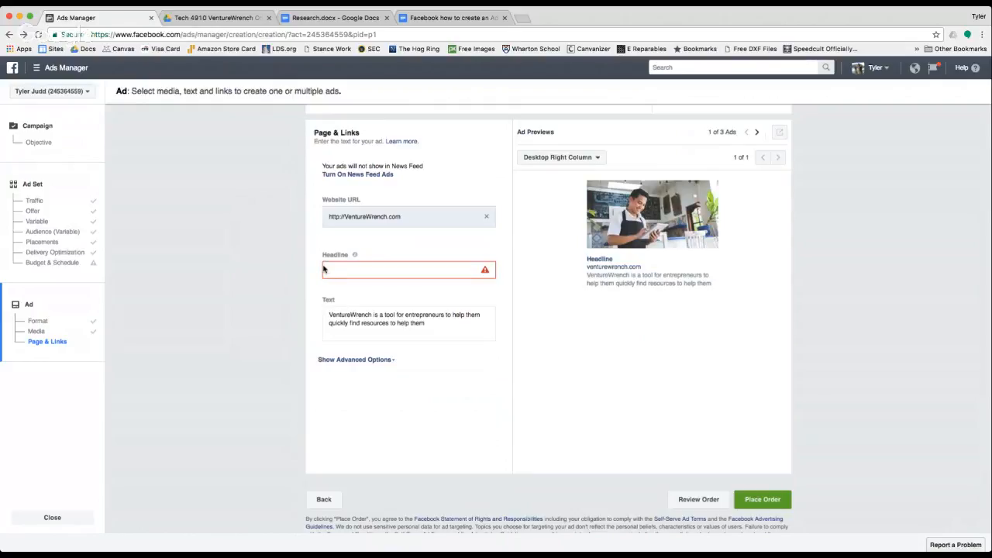
pyautogui.write('C')
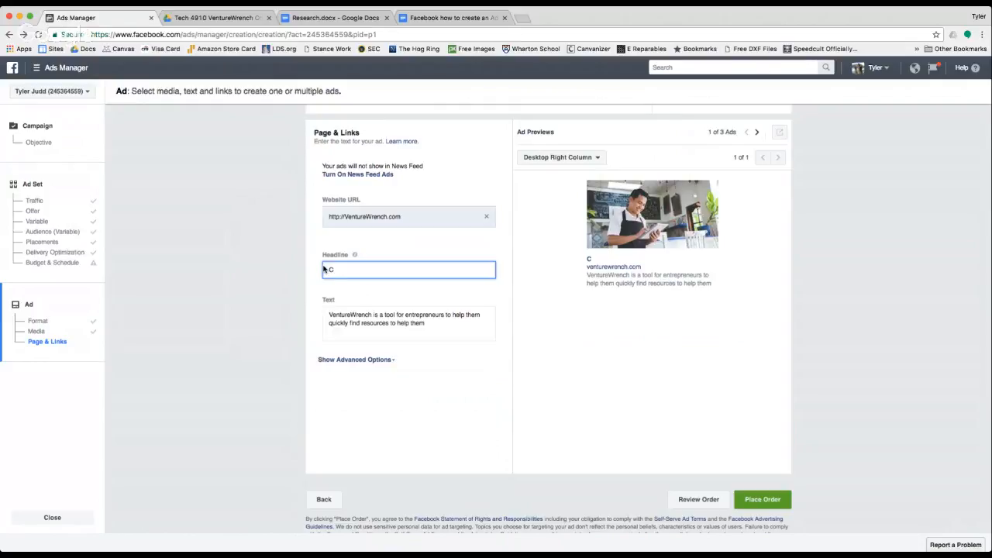
pyautogui.write('razy Sectrets To Starting Ad')
pyautogui.press('BackSpace')
pyautogui.write('Business')
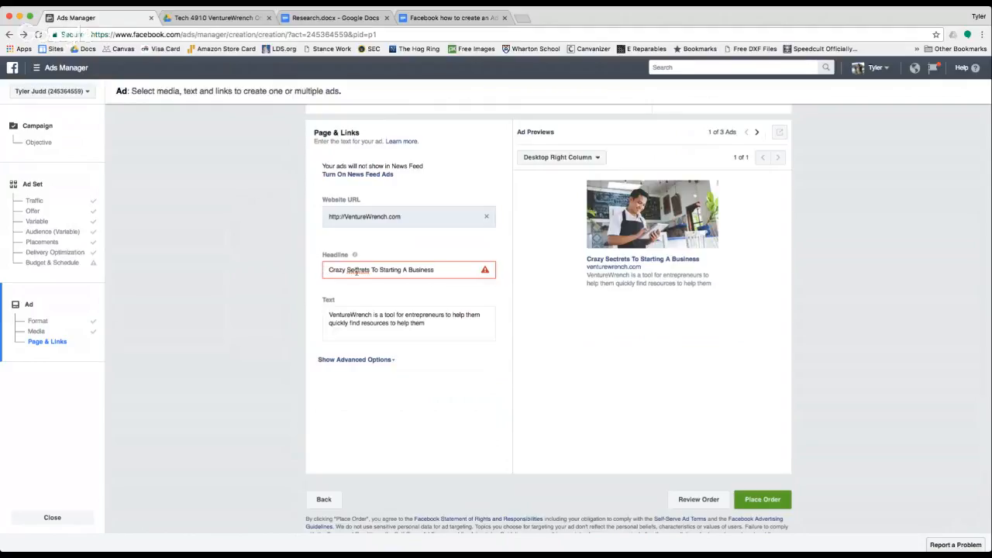
pyautogui.doubleClick(357, 270)
pyautogui.write('Secrets')
# Step: Remove "Crazy" from the headline and append a last word so it reads "Secrets To Starting A Business Revelaed"
pyautogui.moveTo(345, 270); pyautogui.dragTo(321, 271)
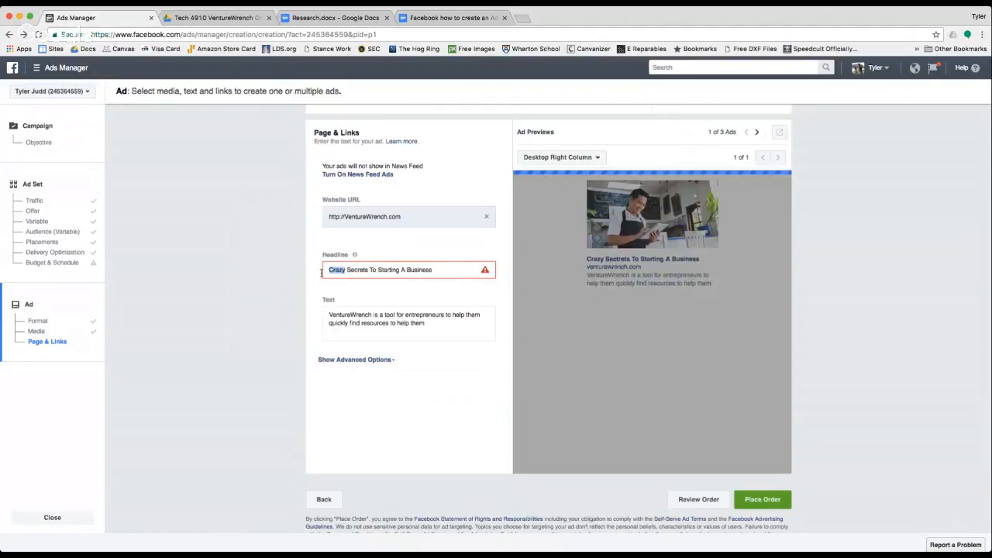
pyautogui.press('BackSpace')
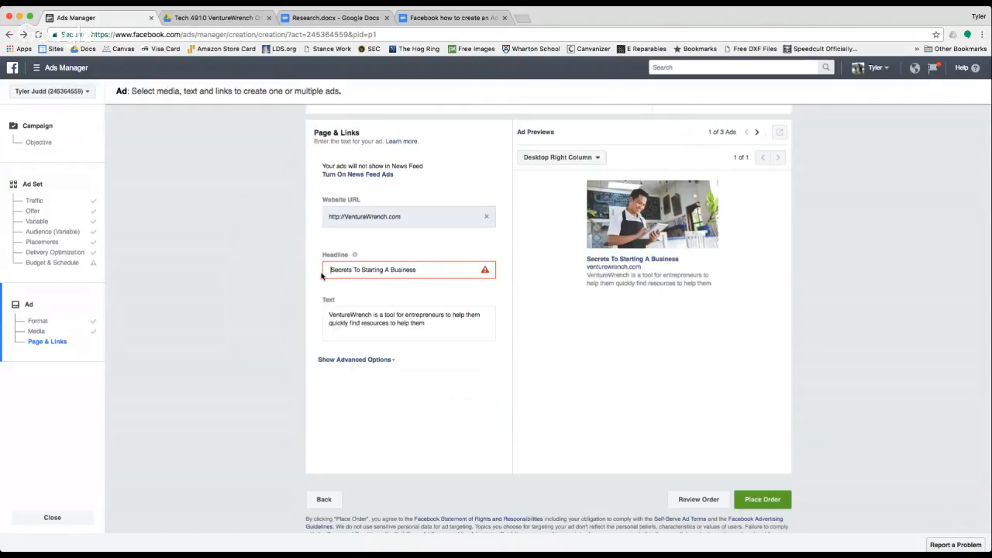
pyautogui.click(425, 270)
pyautogui.write('Revi')
pyautogui.write('evela')
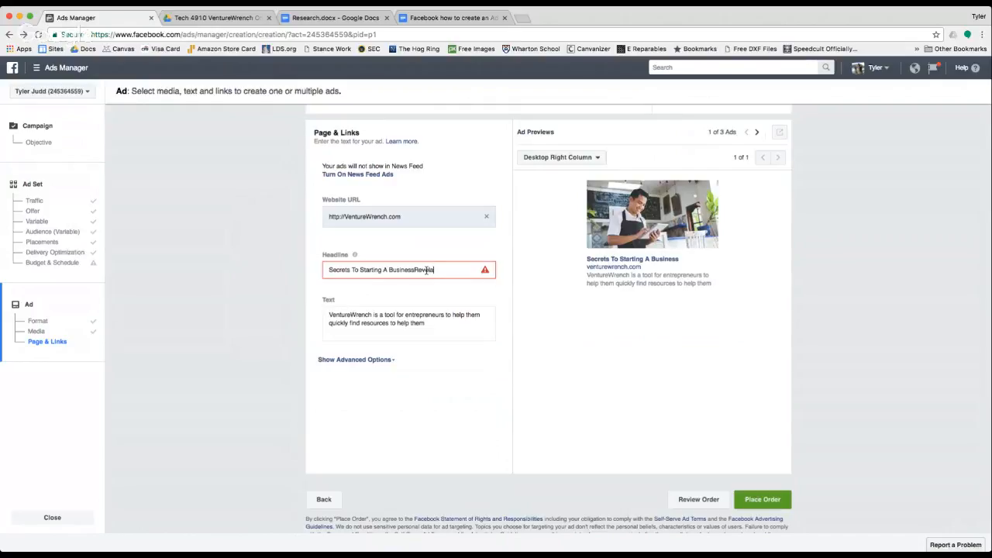
pyautogui.write('ed')
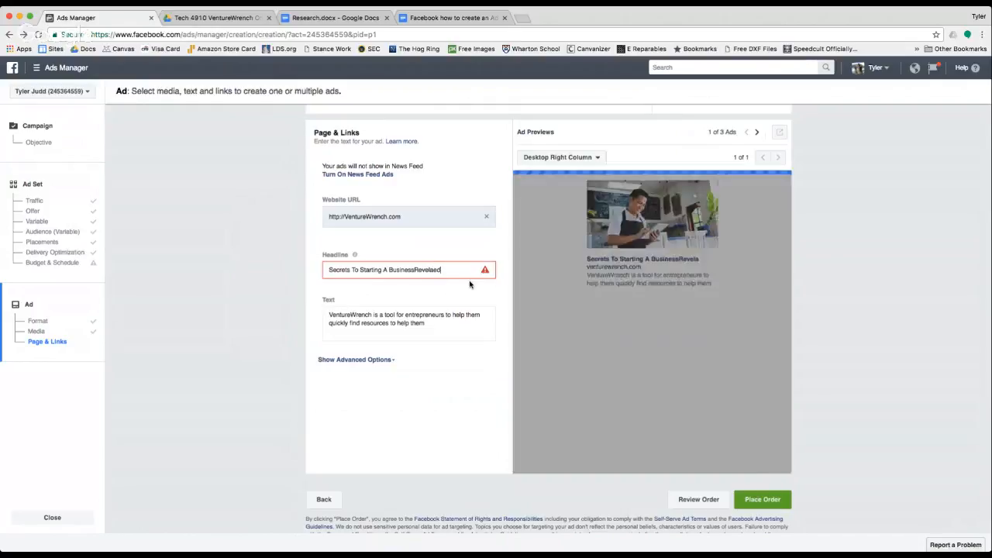
pyautogui.moveTo(485, 271)
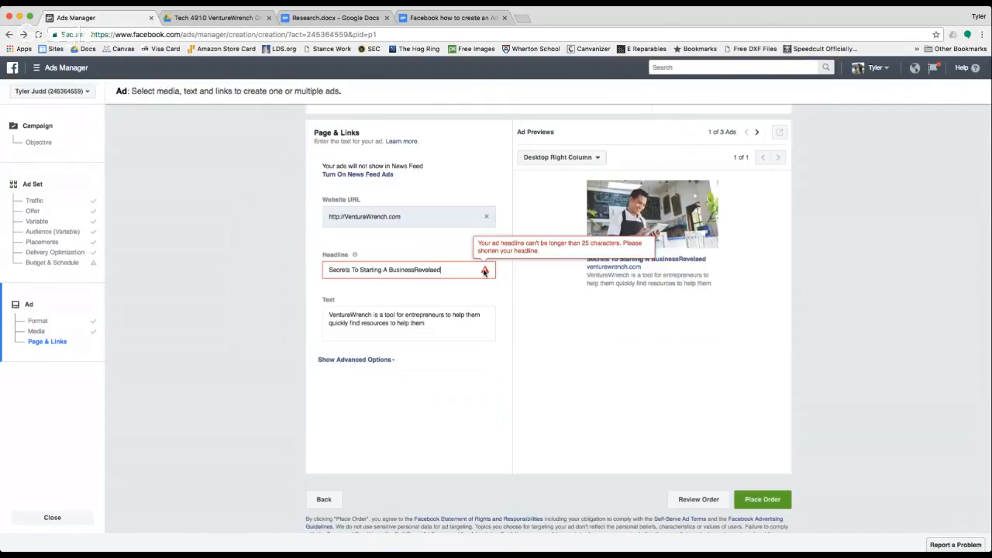
pyautogui.click(414, 269)
# Step: Shorten the headline to "Starting A Business" by removing the words before and after it
pyautogui.moveTo(452, 271); pyautogui.dragTo(307, 269)
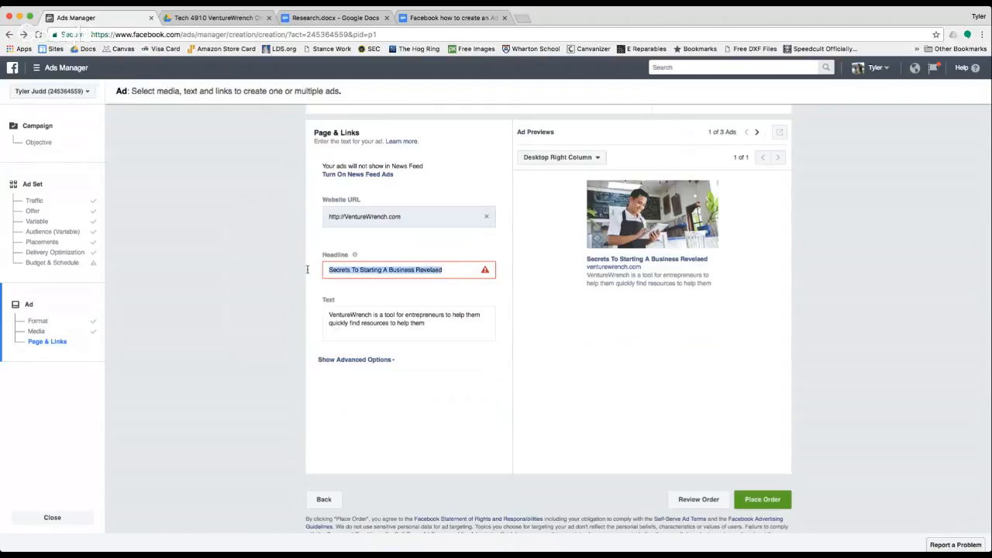
pyautogui.click(359, 269)
pyautogui.moveTo(360, 269); pyautogui.dragTo(326, 270)
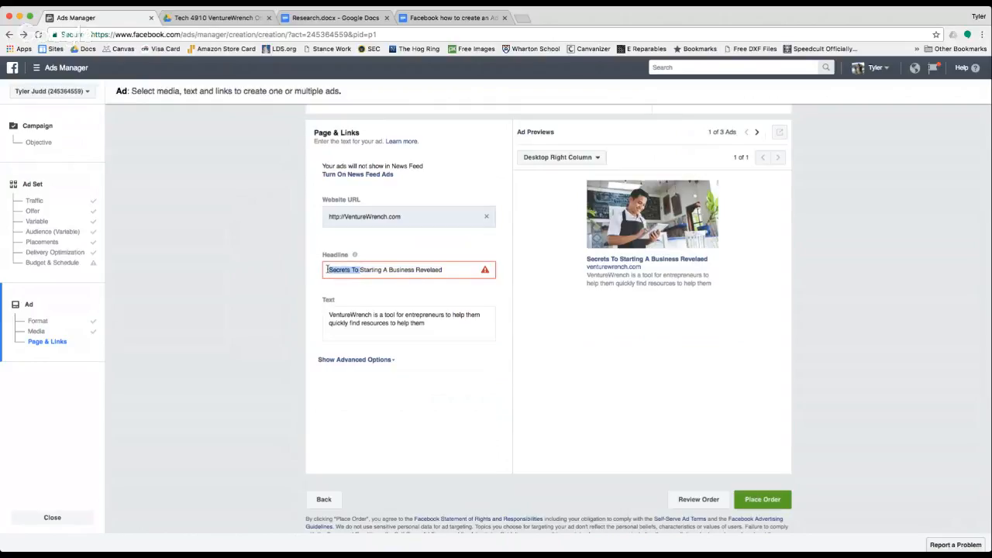
pyautogui.press('BackSpace')
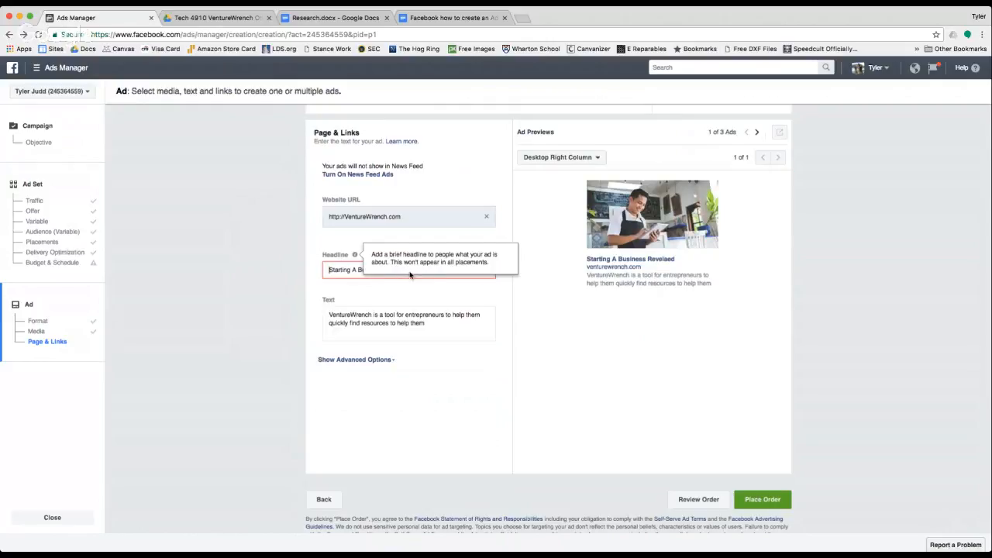
pyautogui.moveTo(413, 269); pyautogui.dragTo(385, 268)
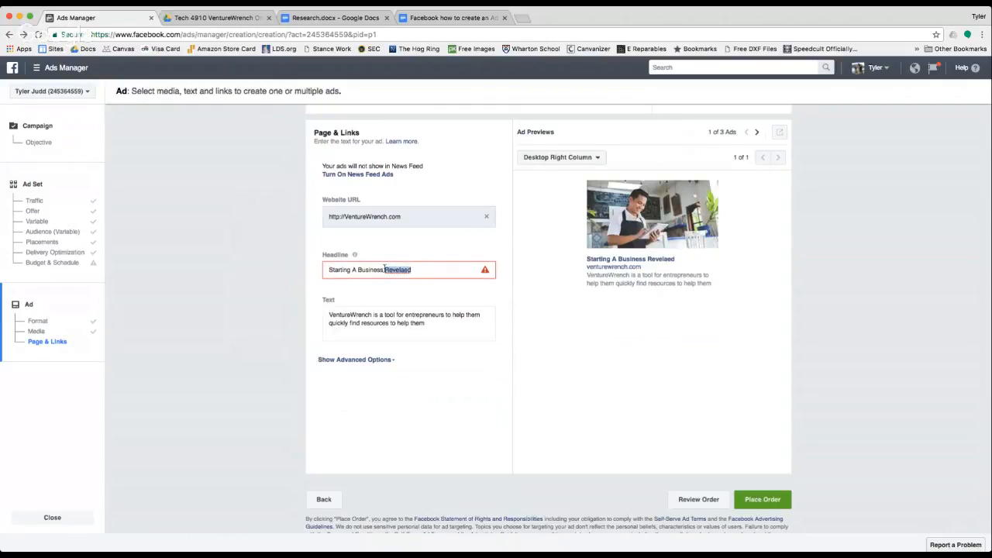
pyautogui.press('BackSpace')
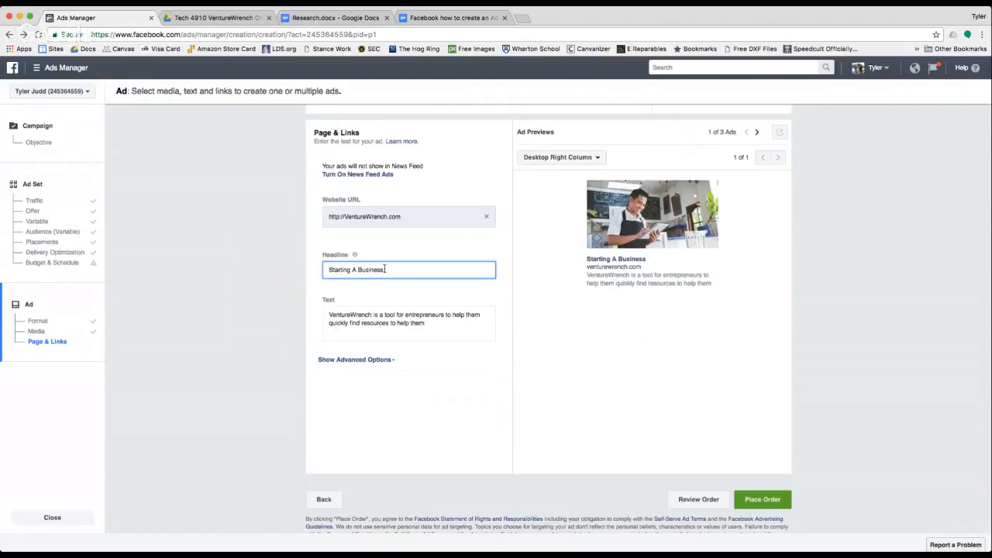
pyautogui.write('Explained')
pyautogui.click(434, 323)
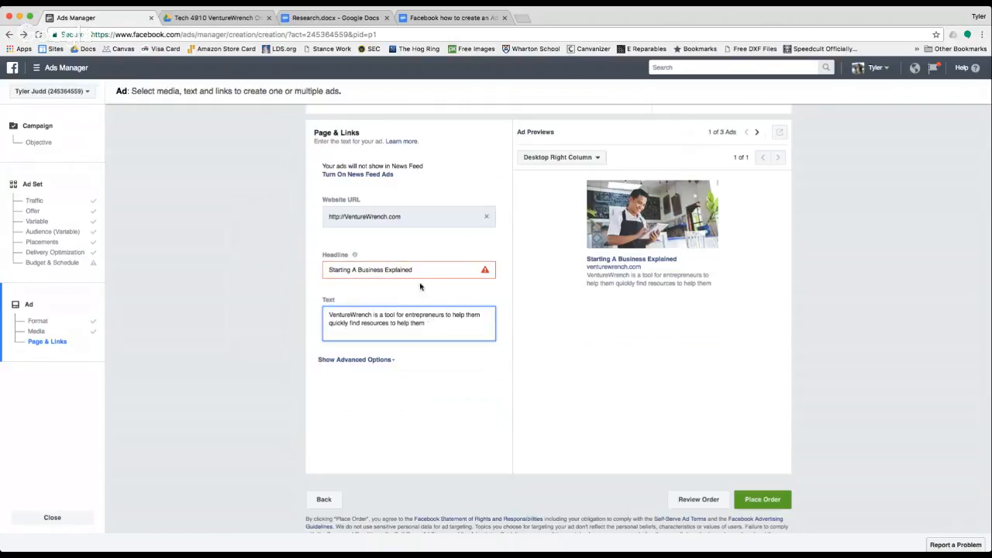
pyautogui.moveTo(418, 272); pyautogui.dragTo(383, 272)
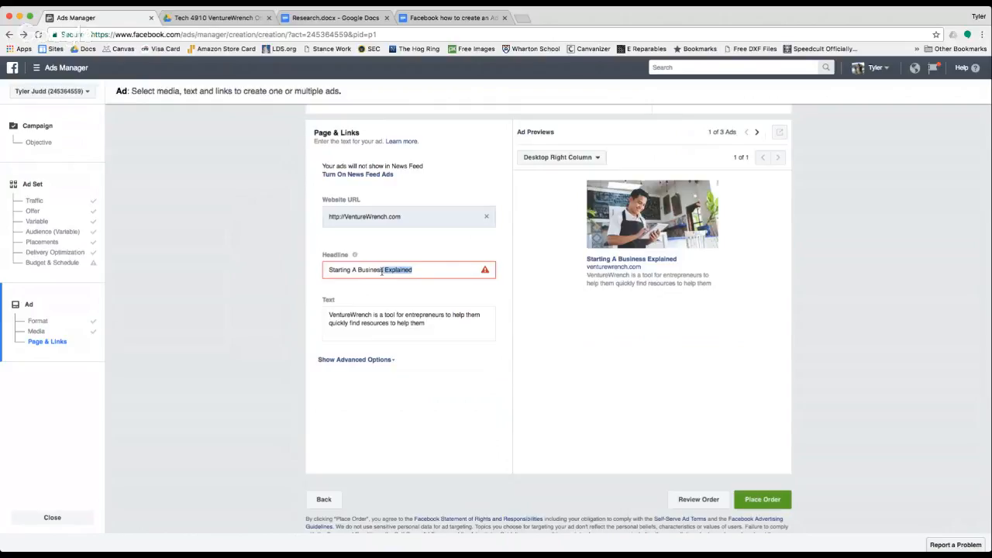
pyautogui.press('BackSpace')
# Step: Replace the ad text with "Crazy Secrets To Starting A Business Revealed...", correcting the spelling of "Secrets"
pyautogui.moveTo(329, 315); pyautogui.dragTo(459, 324)
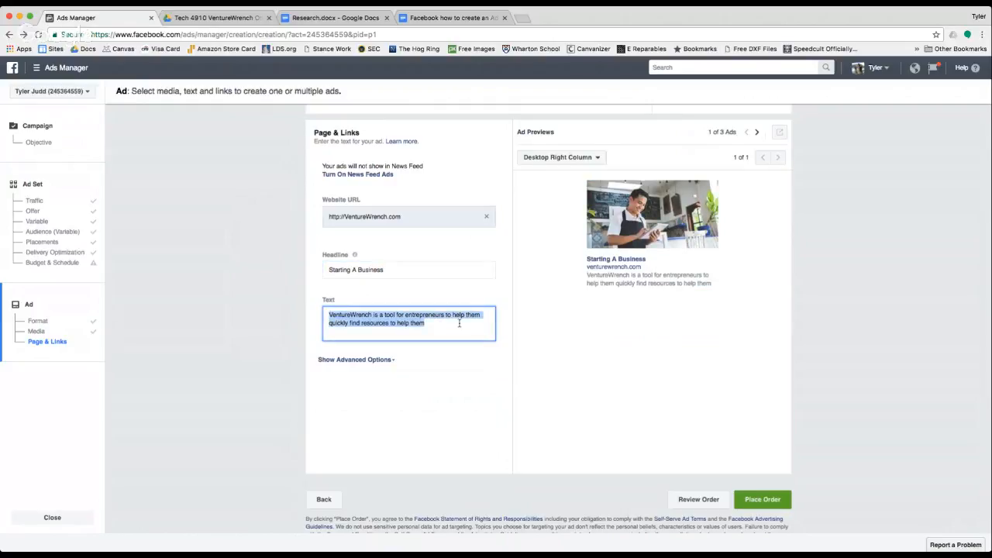
pyautogui.write('Se')
pyautogui.press('BackSpace')
pyautogui.press('BackSpace')
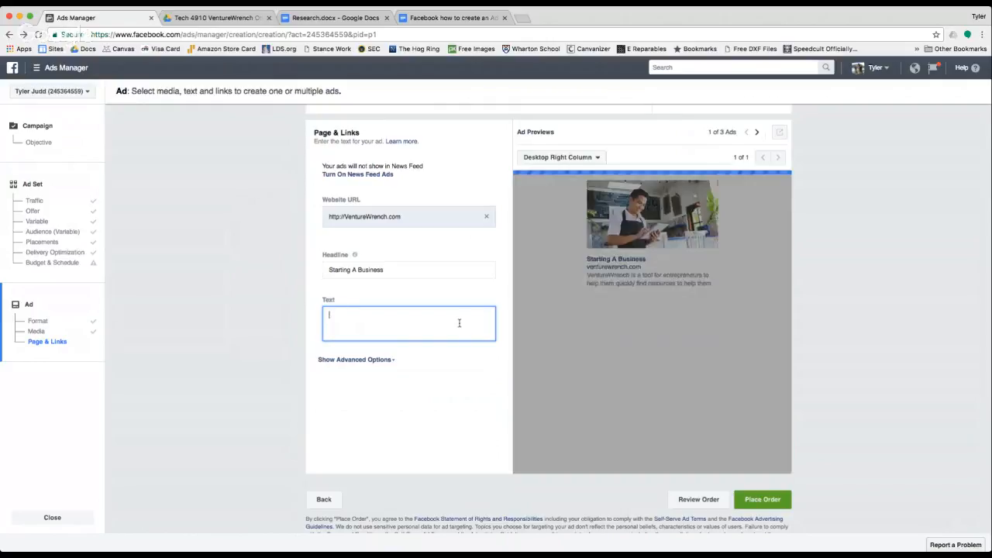
pyautogui.write('Crazy S')
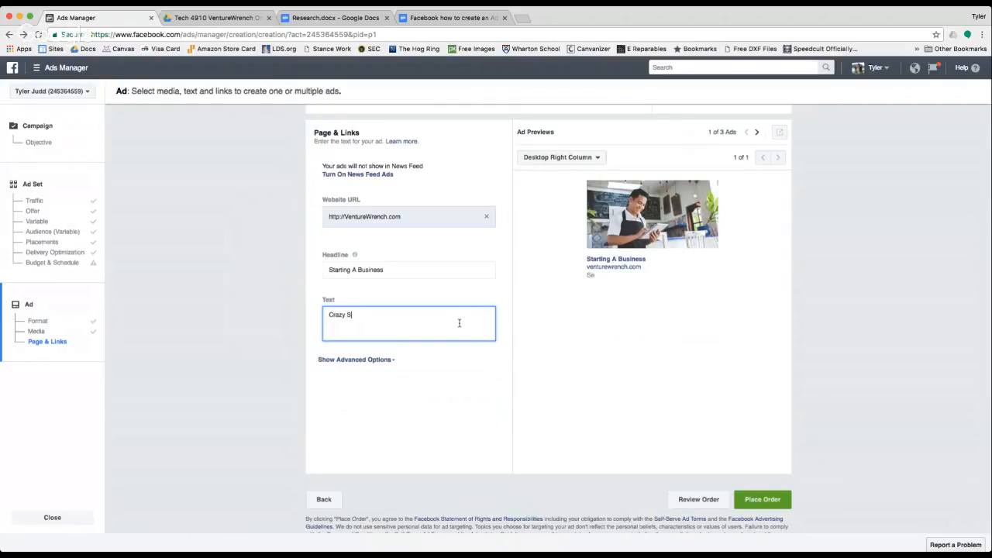
pyautogui.write('ectrets To Starting A Business Revealed...')
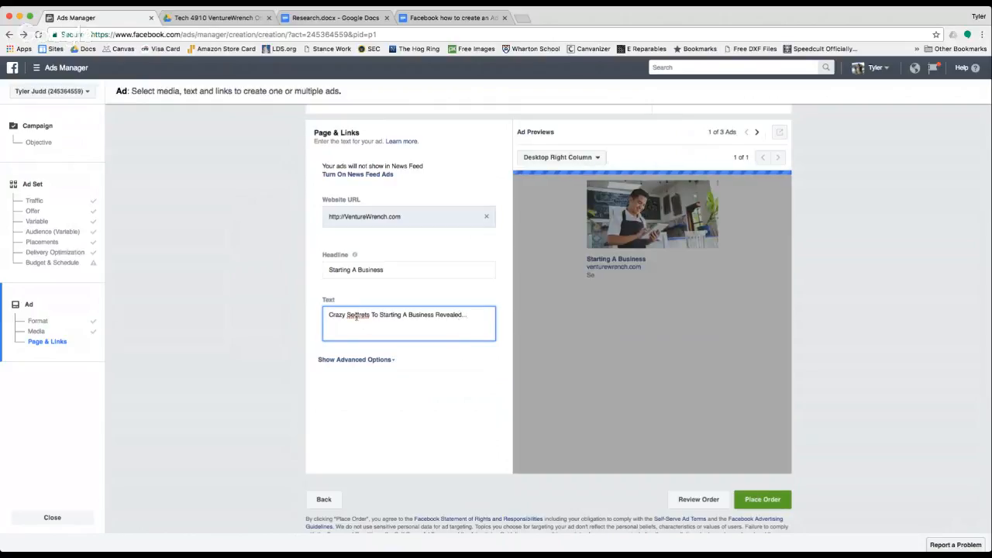
pyautogui.doubleClick(356, 316)
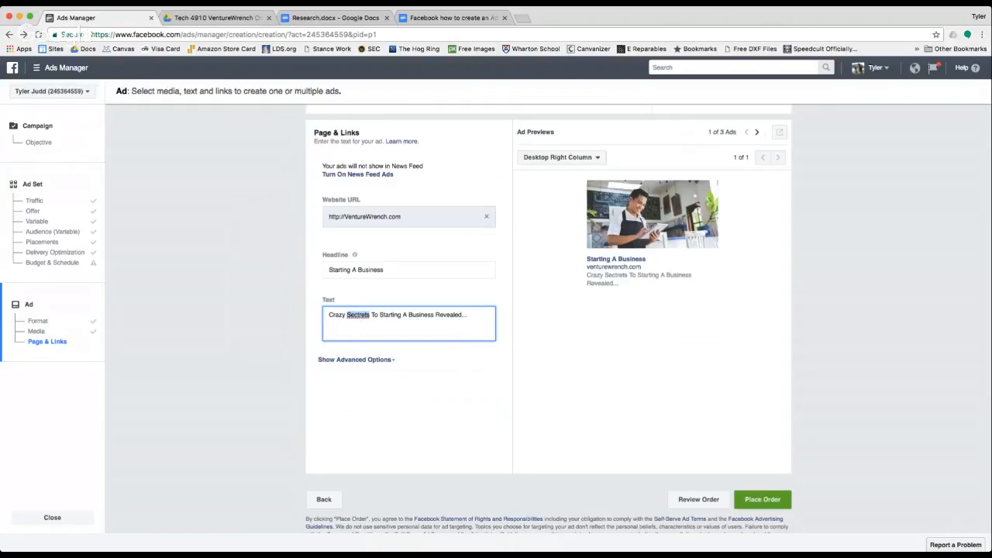
pyautogui.write('Secrets')
pyautogui.click(354, 326)
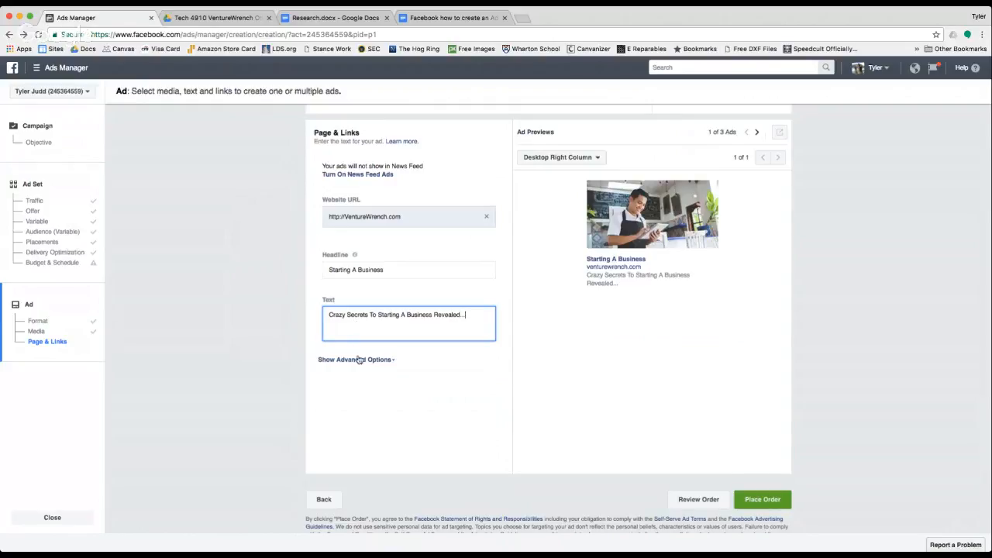
# Step: Show the advanced options and set pixel tracking to track all conversions from the Facebook pixel
pyautogui.click(358, 360)
pyautogui.scroll(-1, 342, 390)
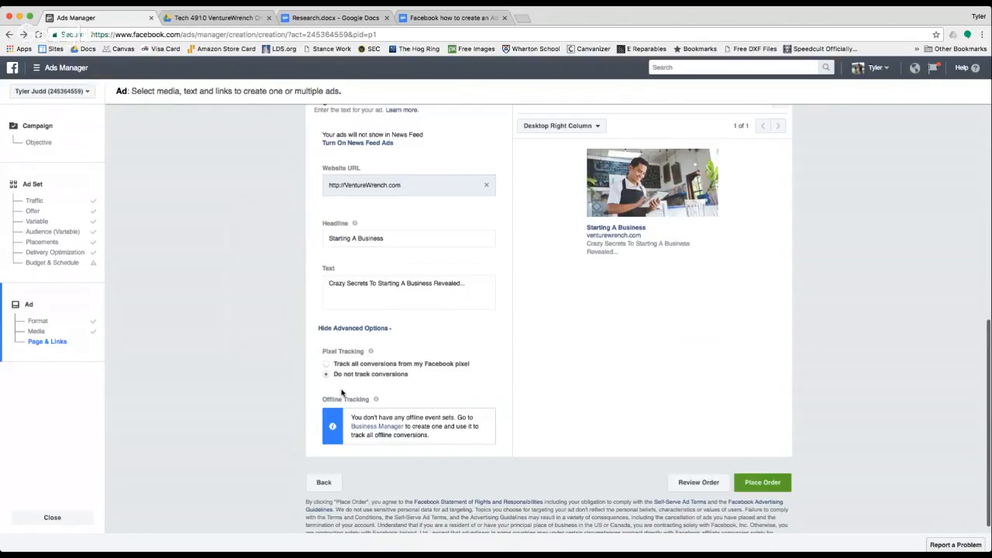
pyautogui.scroll(-1, 342, 392)
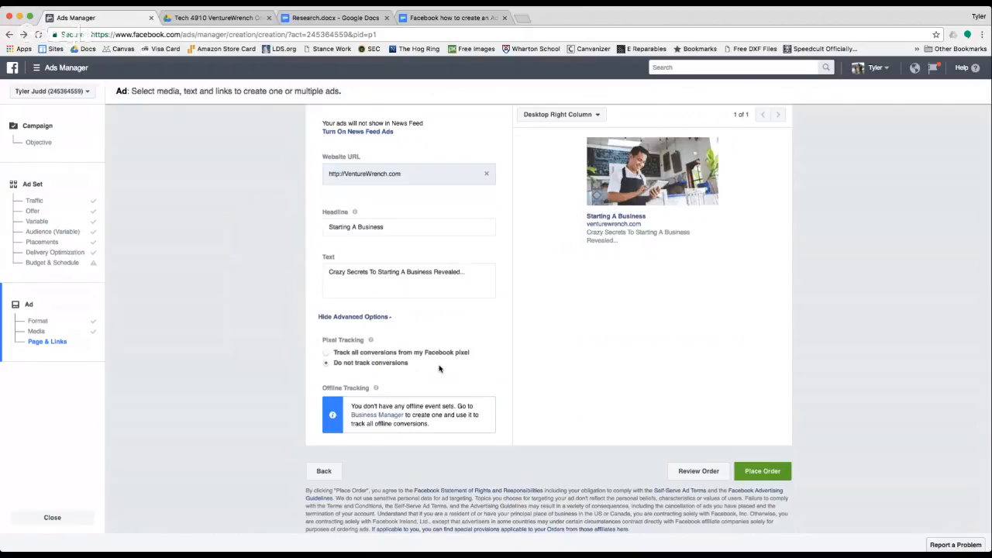
pyautogui.click(327, 354)
pyautogui.scroll(-1, 320, 380)
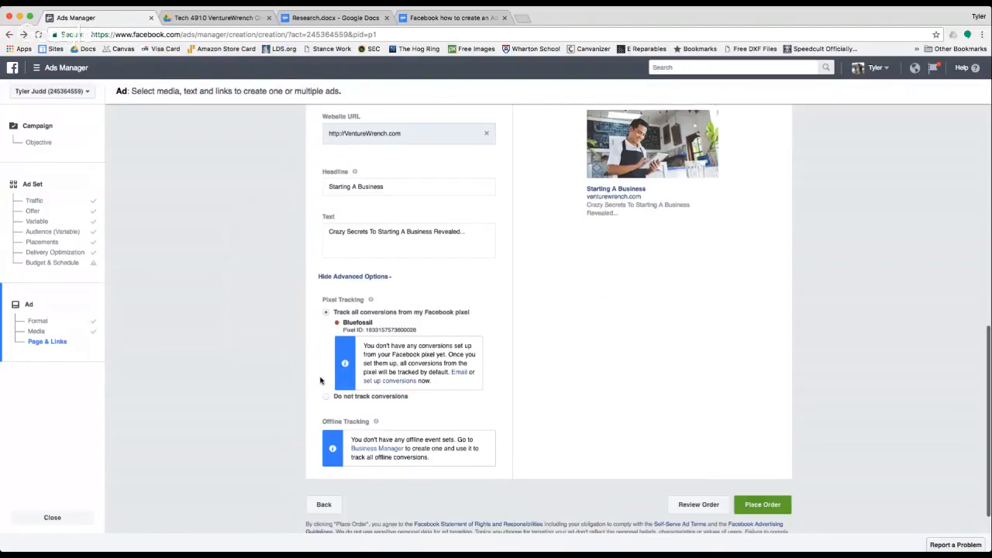
pyautogui.scroll(-1, 417, 305)
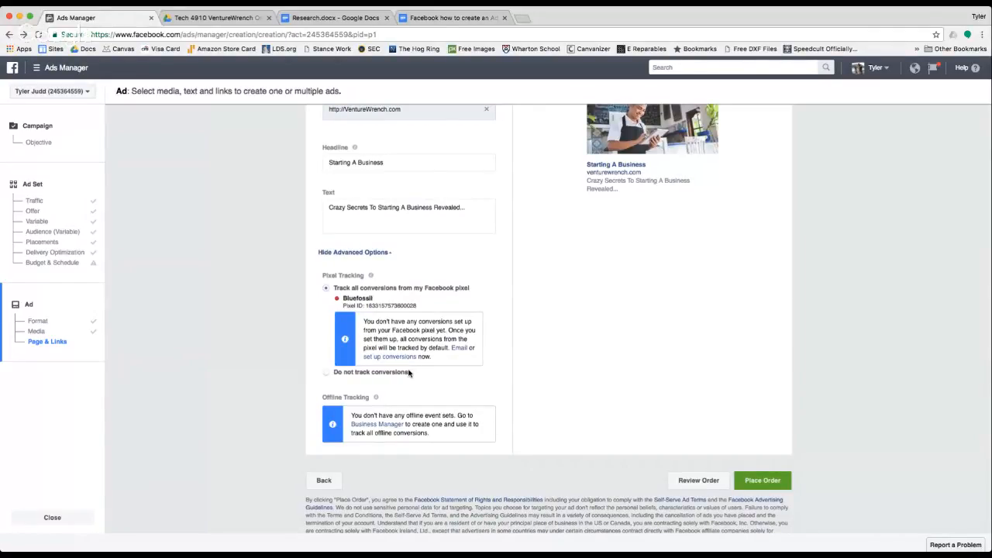
pyautogui.scroll(-1, 408, 372)
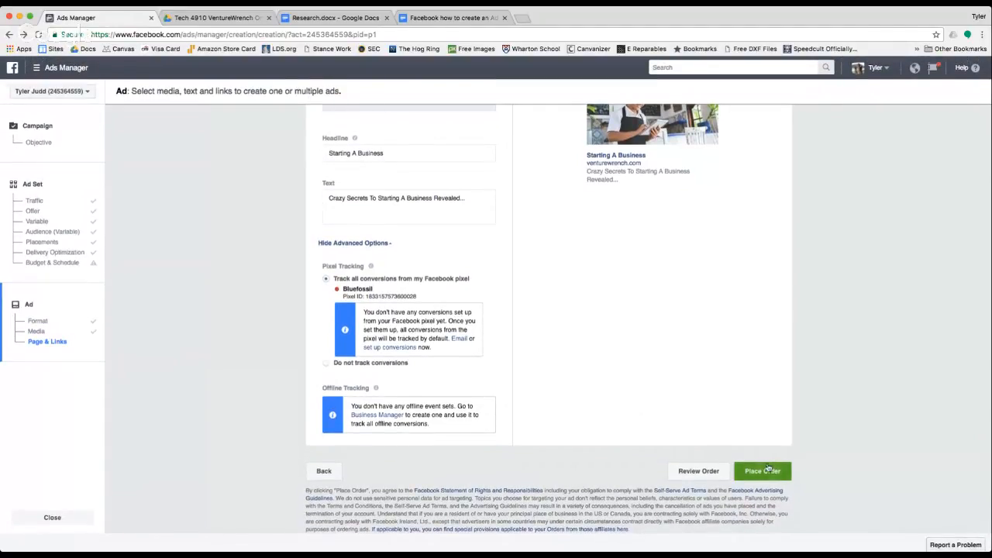
# Step: Preview all three single-image ads and check the available preview placement, keeping Desktop Right Column
pyautogui.scroll(3, 682, 289)
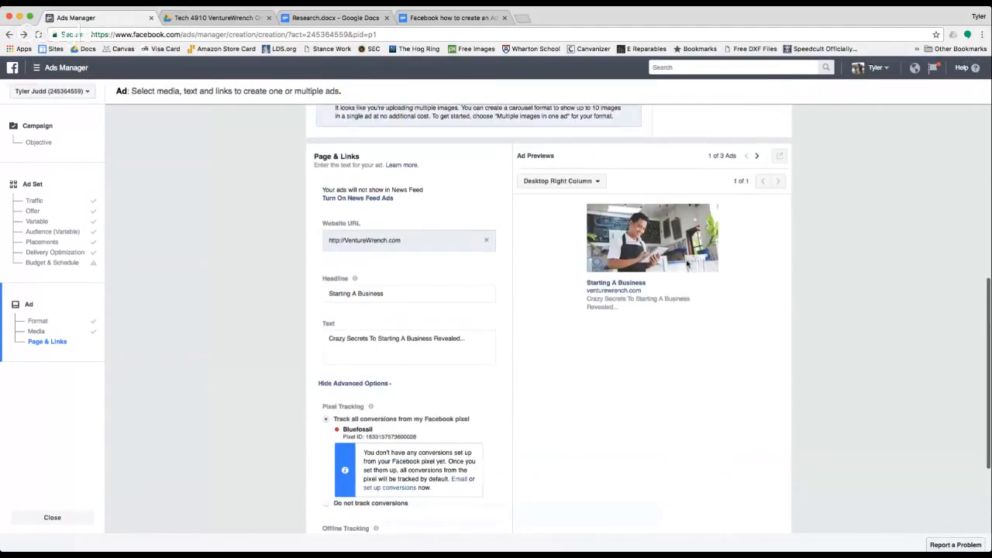
pyautogui.click(758, 156)
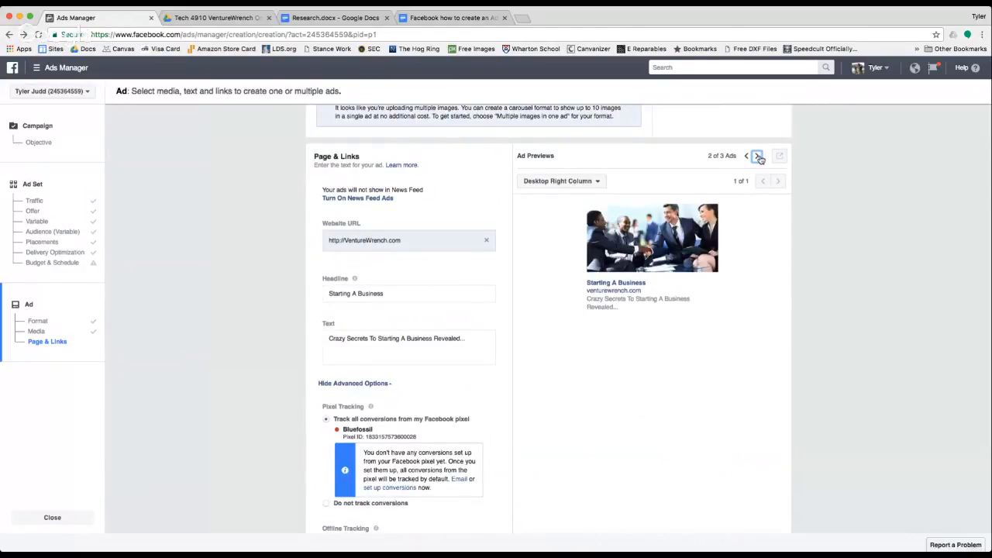
pyautogui.click(758, 156)
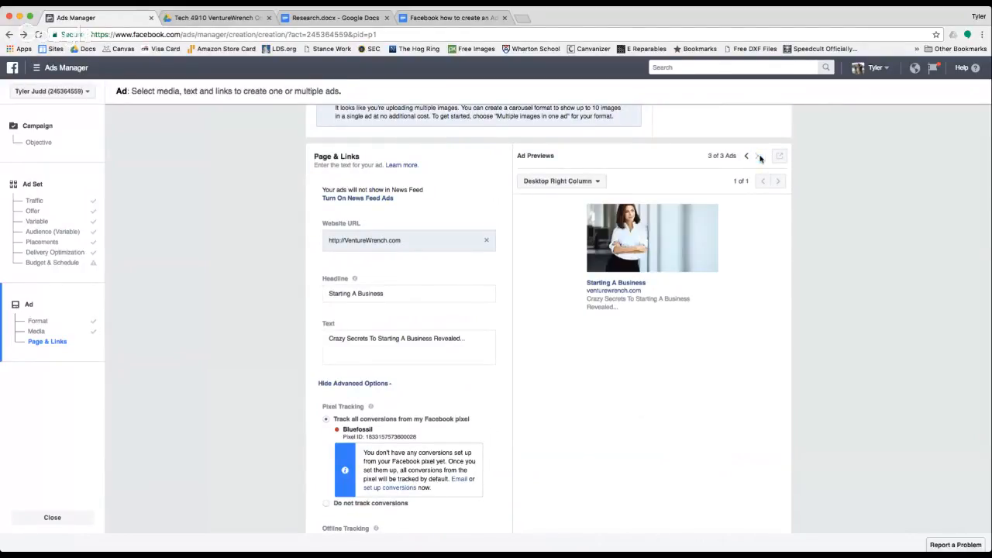
pyautogui.click(746, 157)
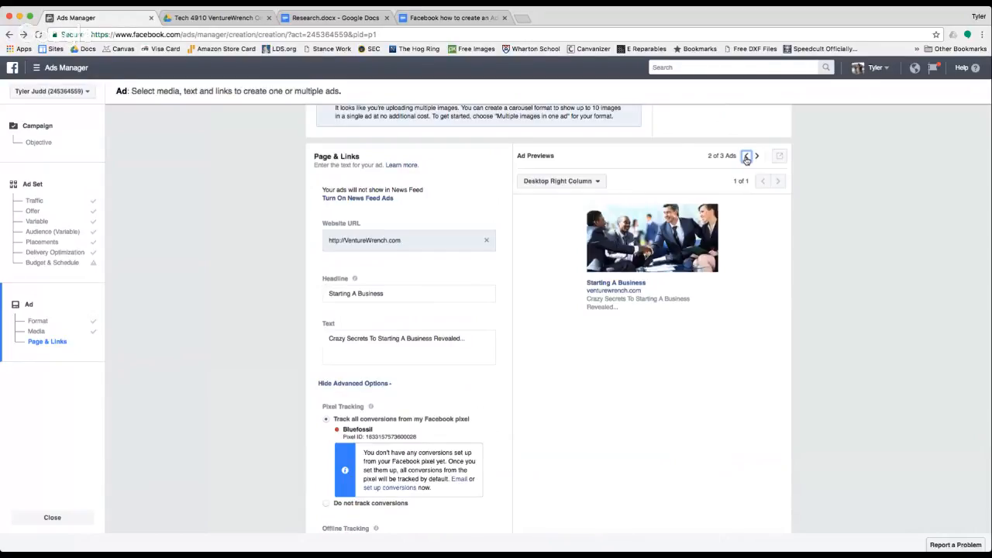
pyautogui.click(746, 156)
pyautogui.click(601, 183)
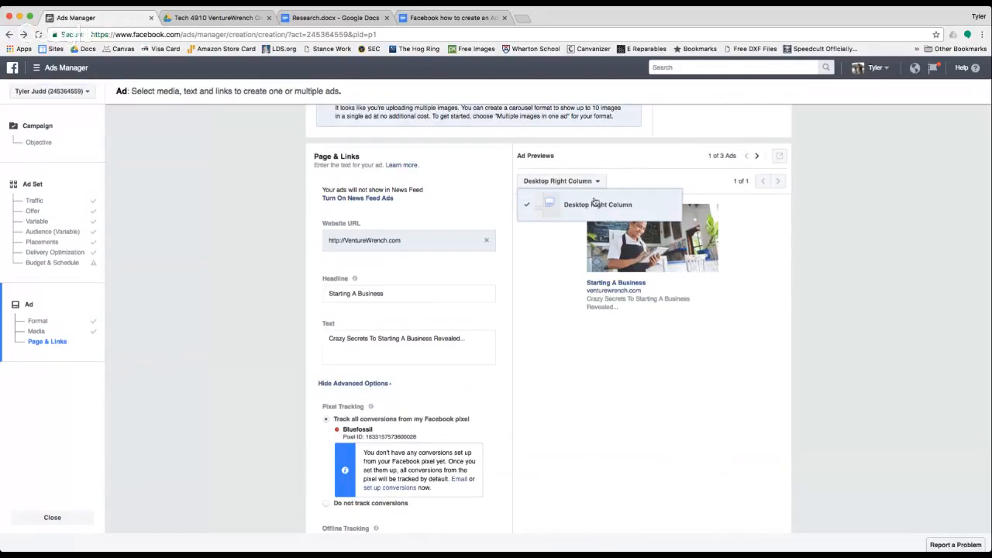
pyautogui.click(591, 210)
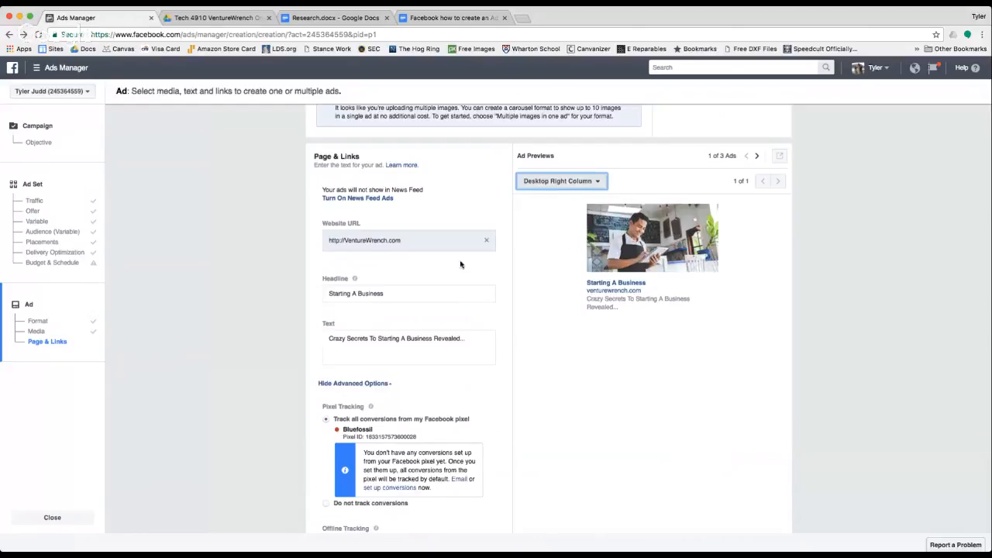
# Step: Turn on News Feed ads and preview the ad as Mobile News Feed, Instant Articles and Desktop News Feed
pyautogui.click(378, 202)
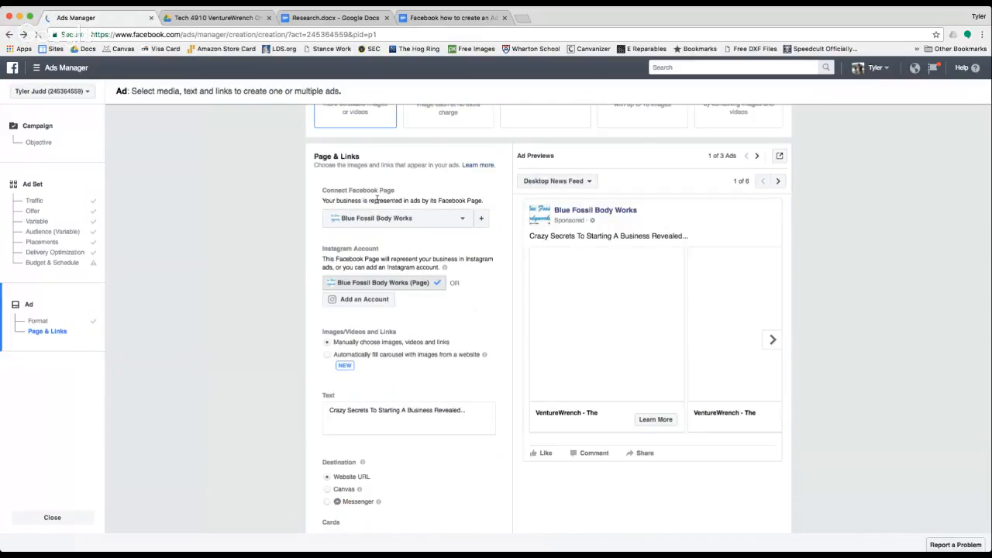
pyautogui.click(779, 182)
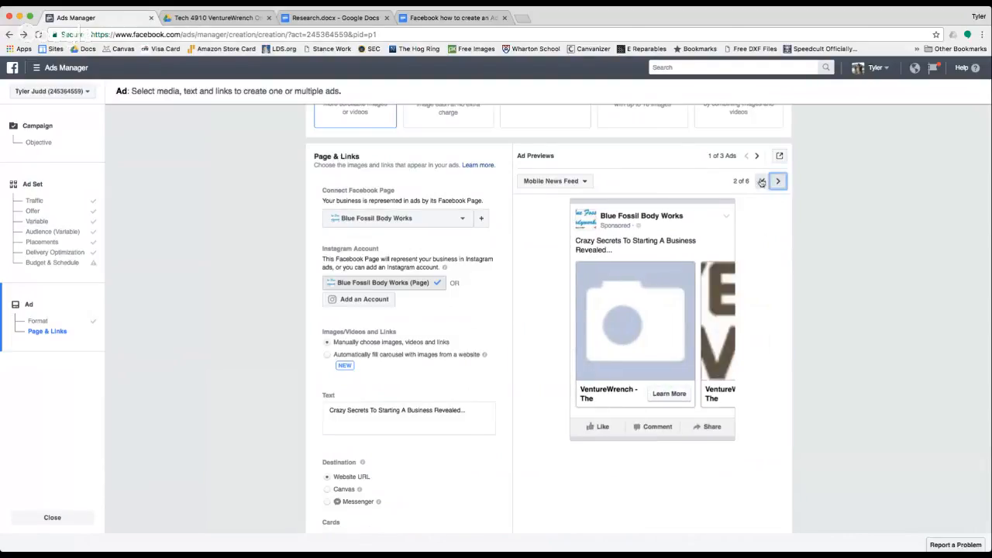
pyautogui.click(761, 182)
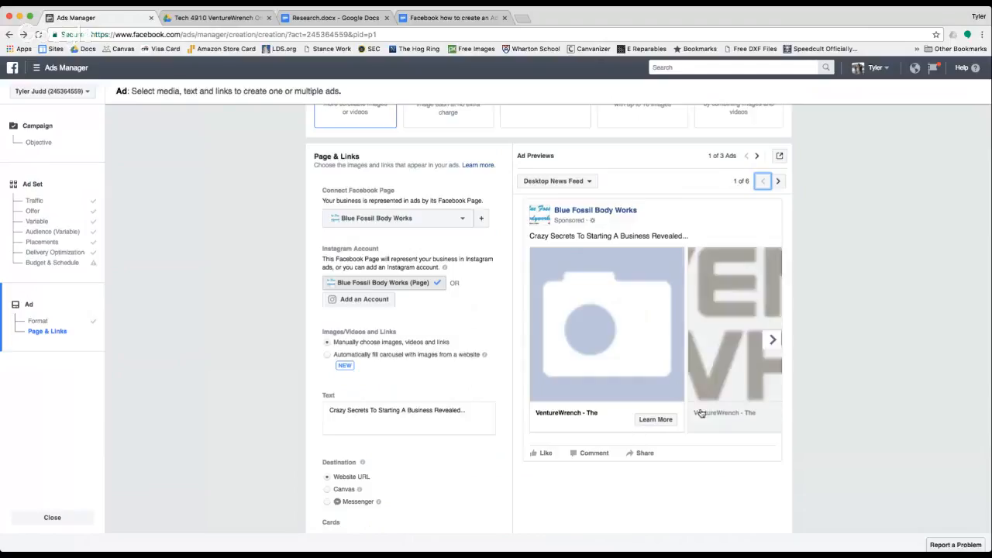
pyautogui.click(573, 186)
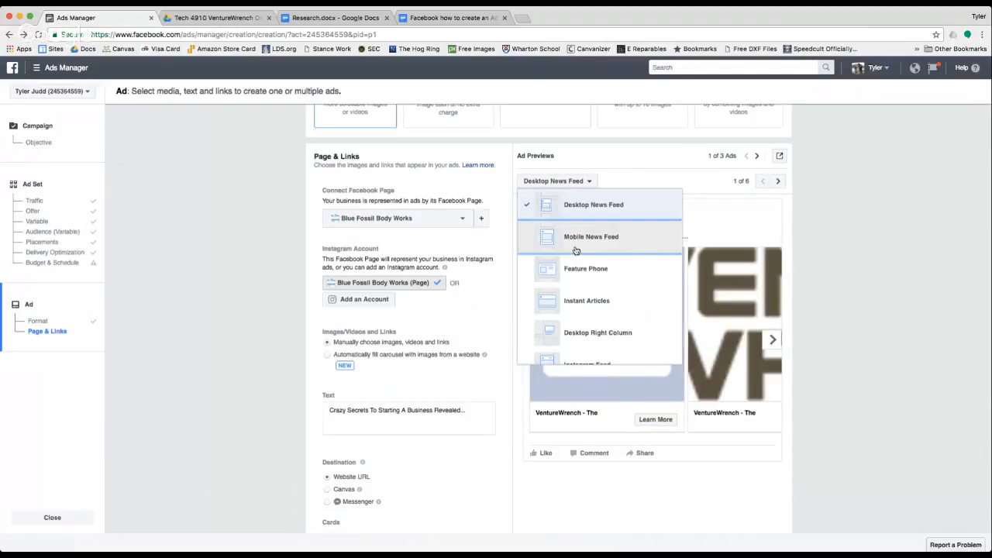
pyautogui.click(576, 248)
pyautogui.click(574, 184)
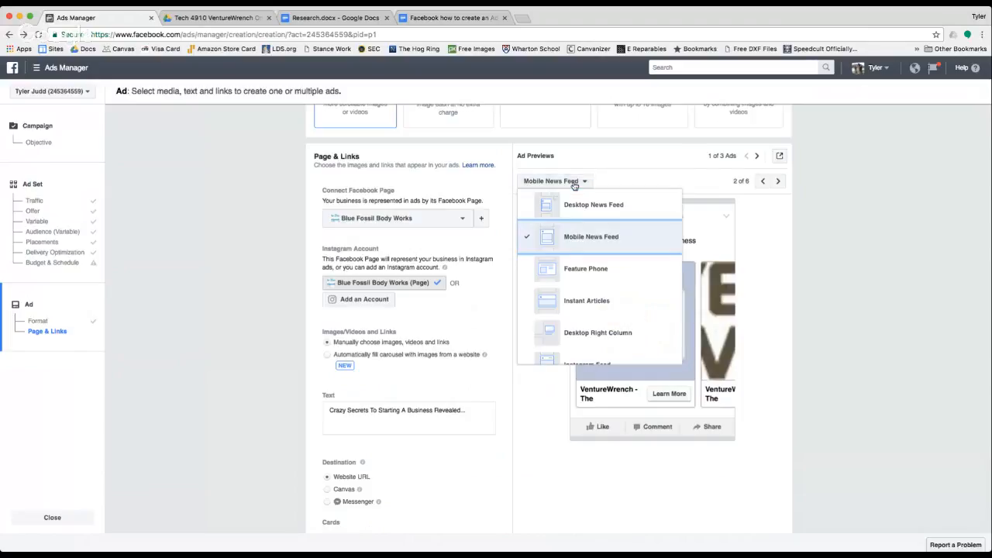
pyautogui.click(587, 301)
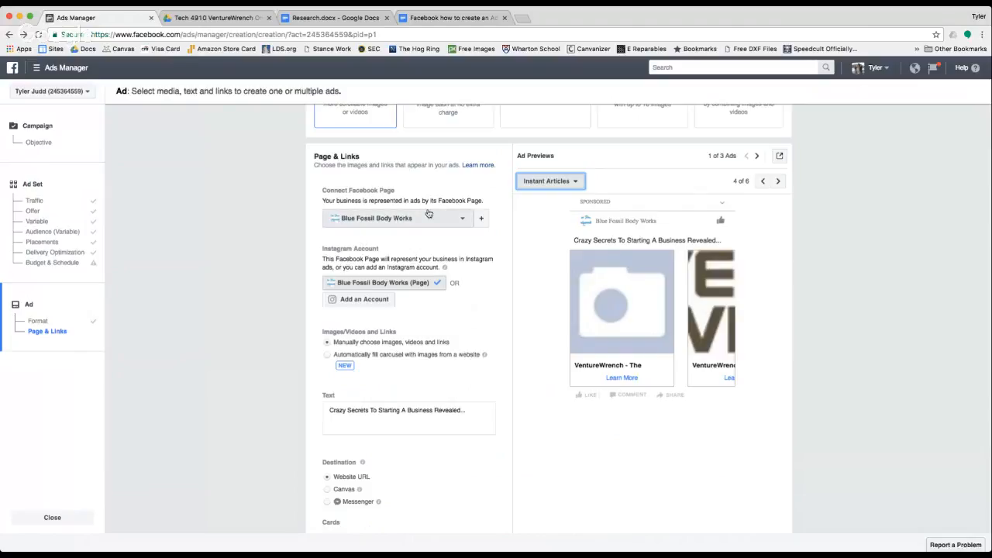
pyautogui.click(562, 181)
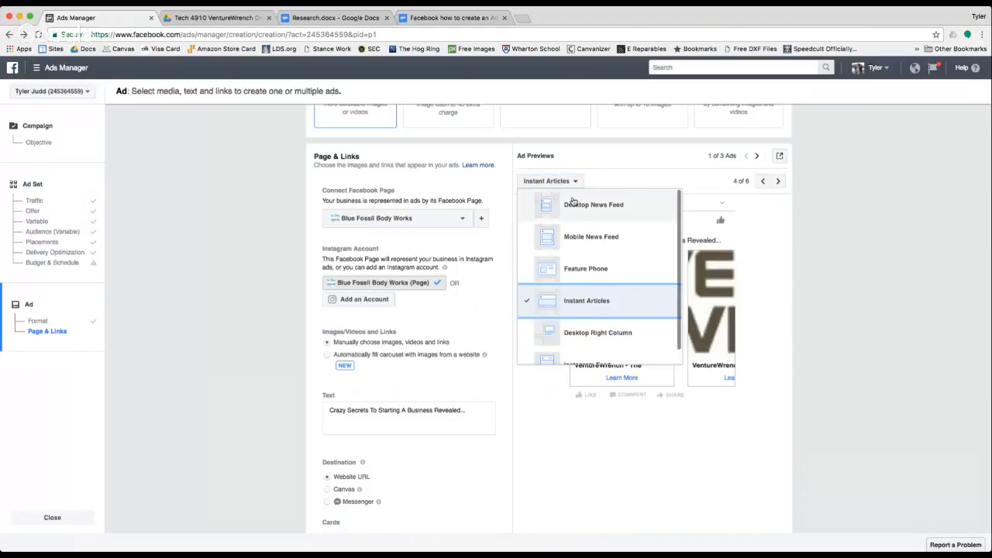
pyautogui.click(575, 203)
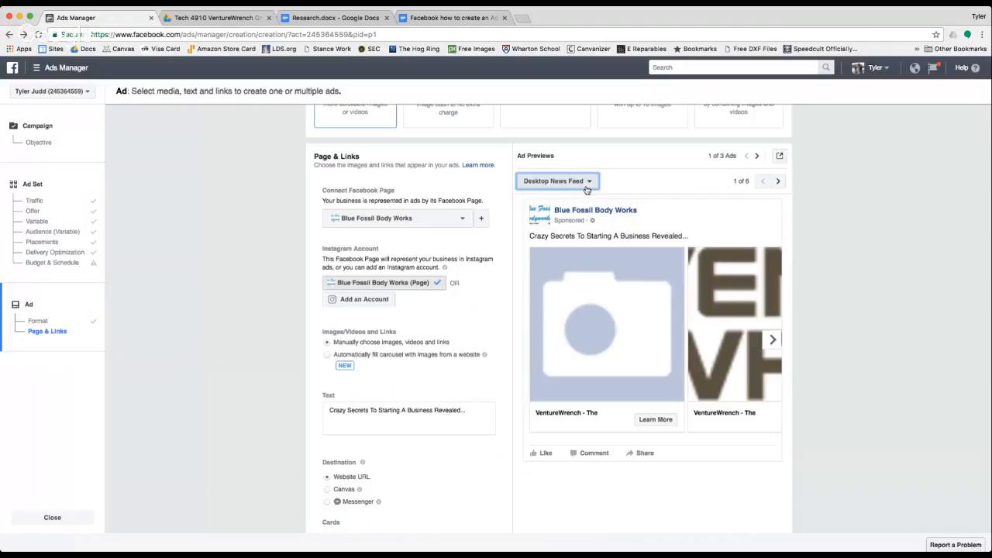
# Step: Examine the carousel ad's connected page, text, destination, card, See More URL and call-to-action settings
pyautogui.scroll(-1, 374, 242)
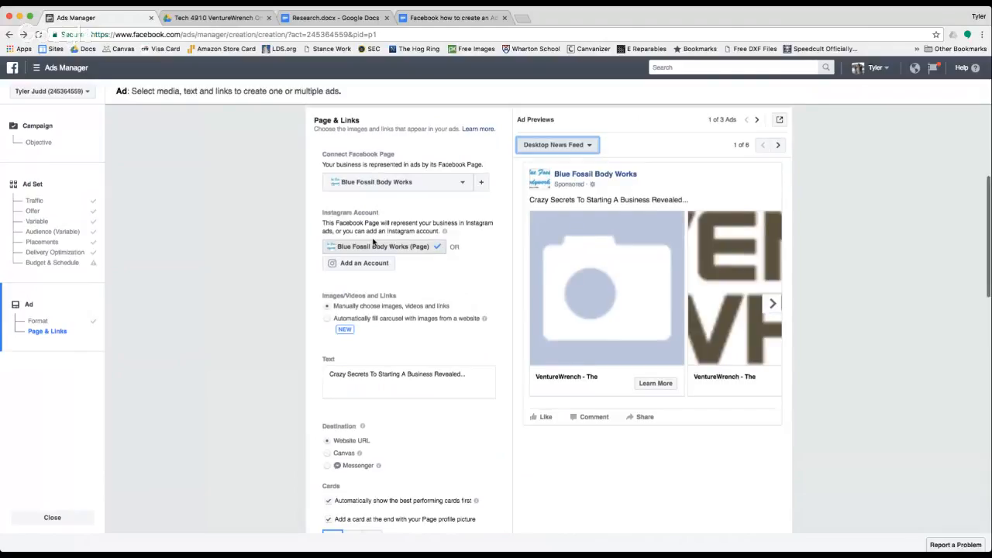
pyautogui.scroll(-1, 374, 242)
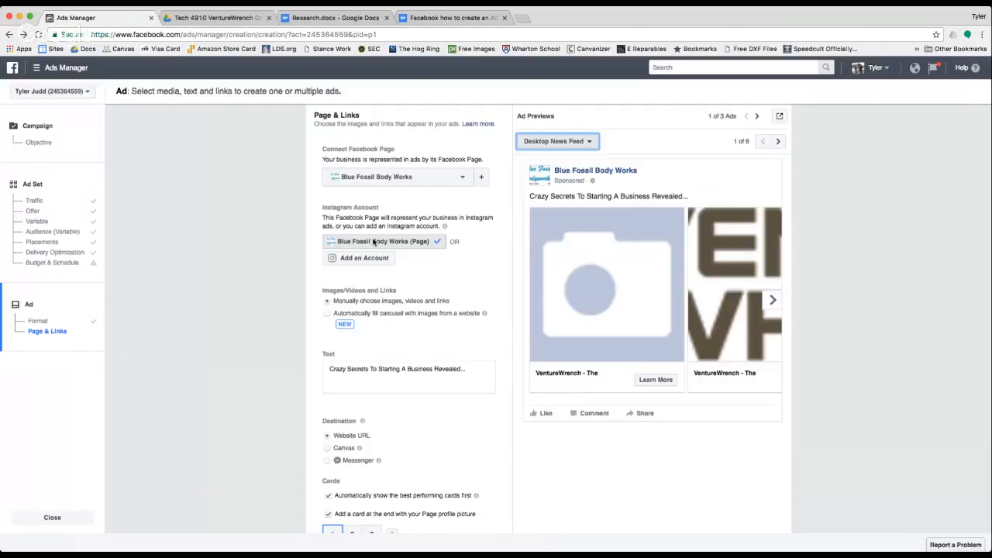
pyautogui.scroll(-5, 375, 243)
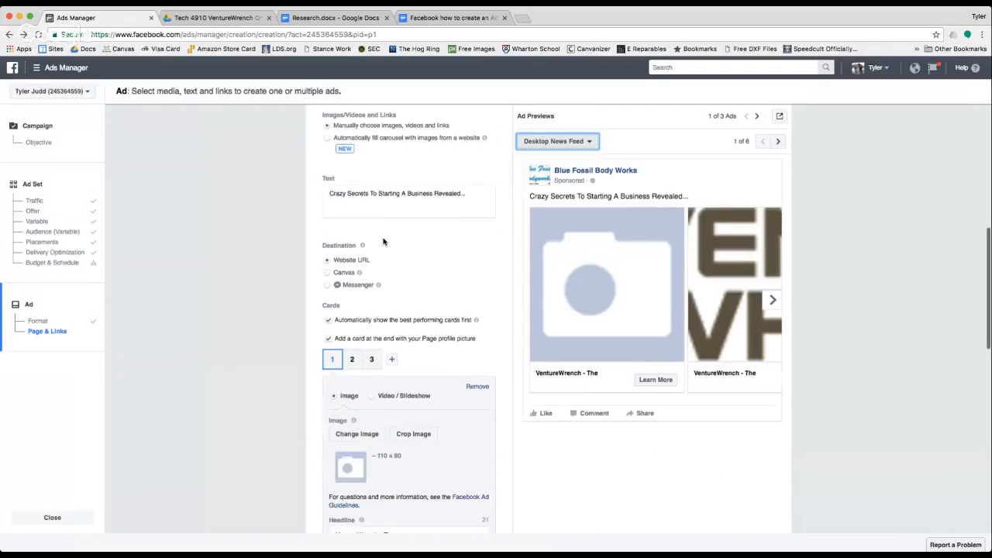
pyautogui.scroll(-8, 383, 243)
pyautogui.scroll(11, 391, 241)
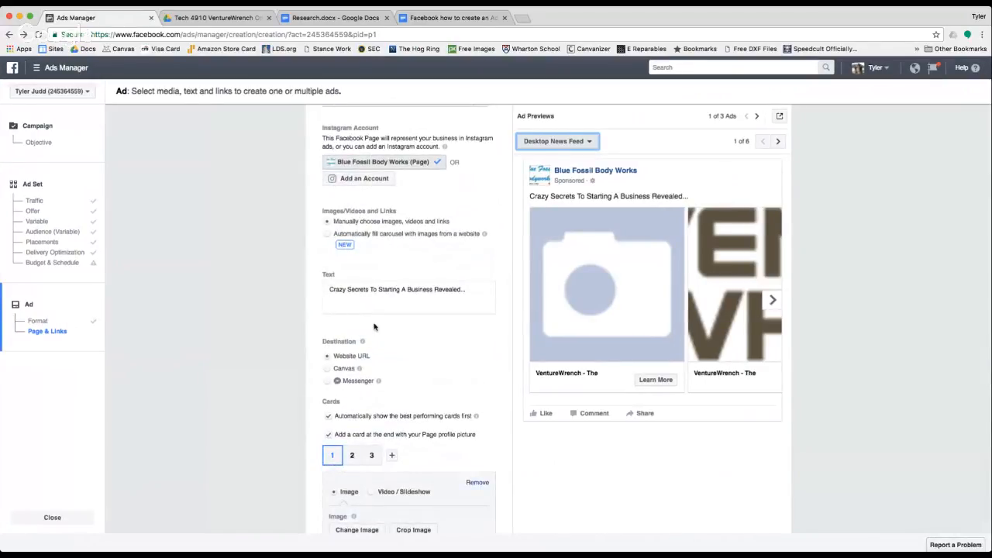
pyautogui.scroll(-2, 374, 326)
pyautogui.scroll(-8, 375, 326)
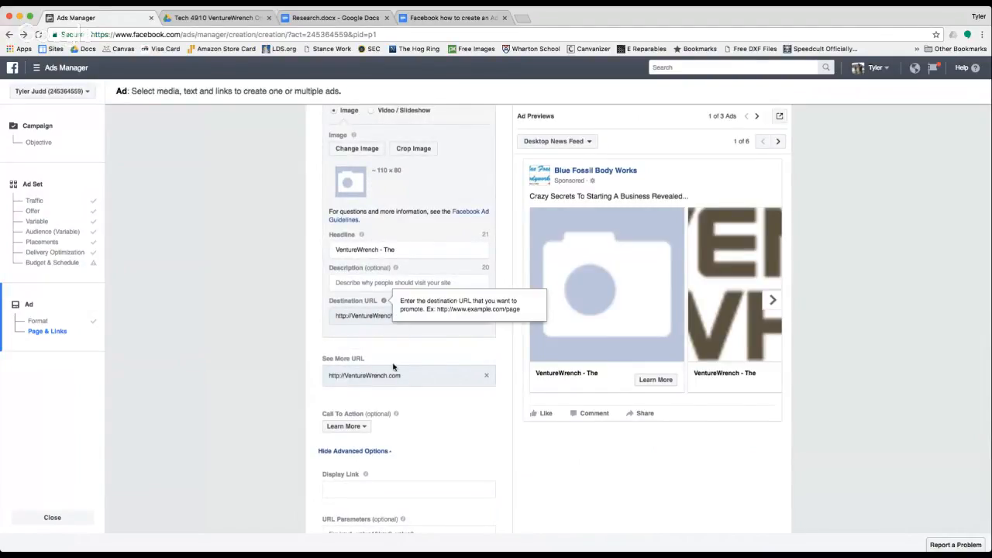
pyautogui.scroll(3, 411, 310)
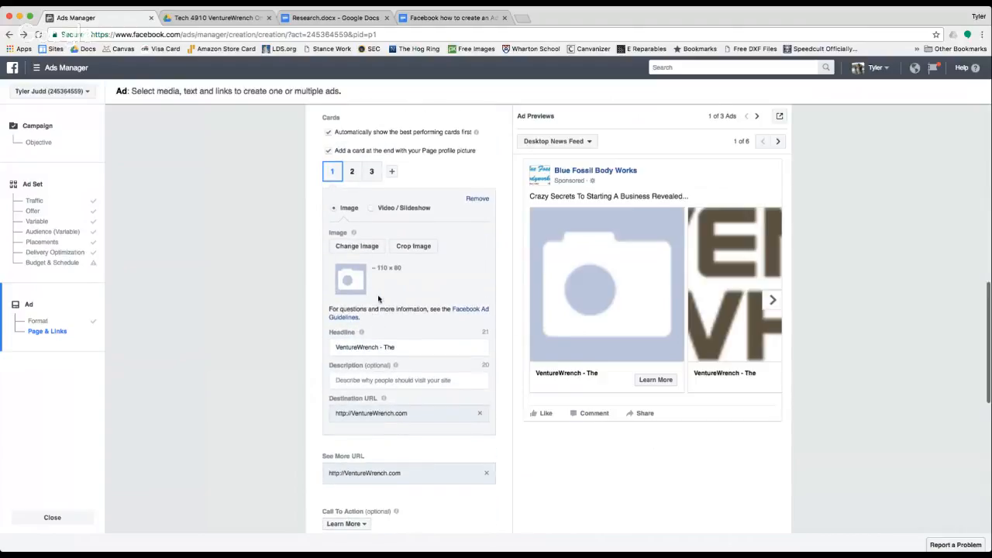
# Step: Remove the first card from the carousel and review the remaining card, text and destination settings
pyautogui.click(478, 200)
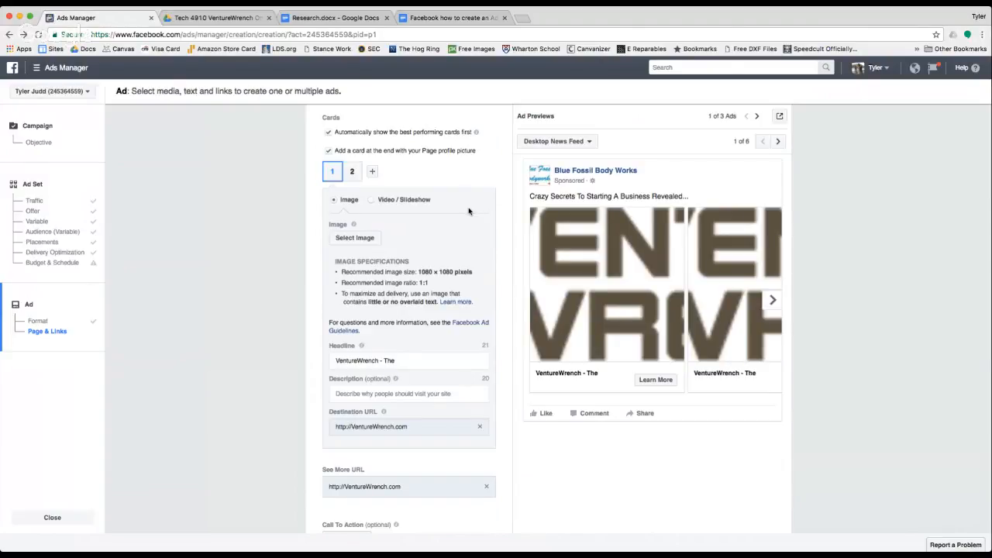
pyautogui.scroll(3, 444, 225)
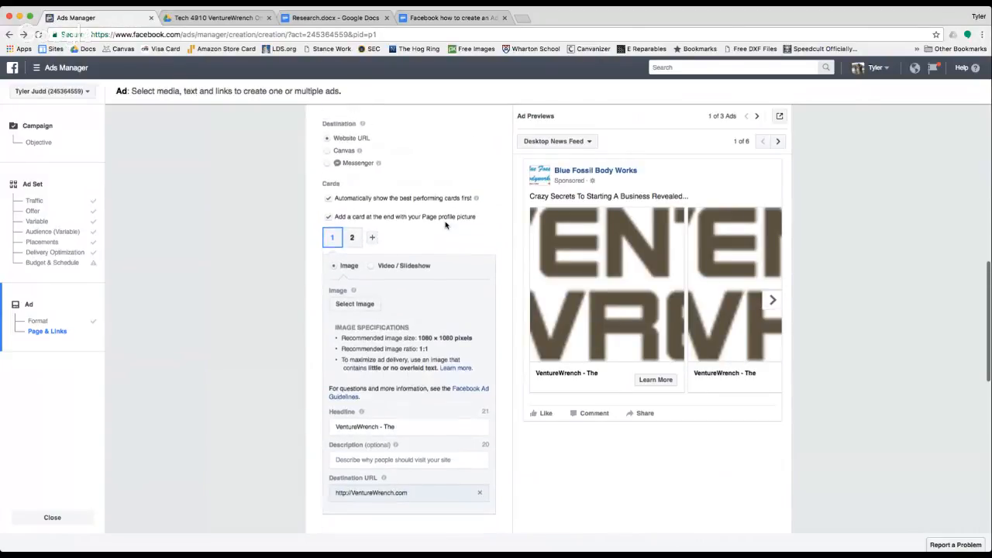
pyautogui.scroll(5, 446, 224)
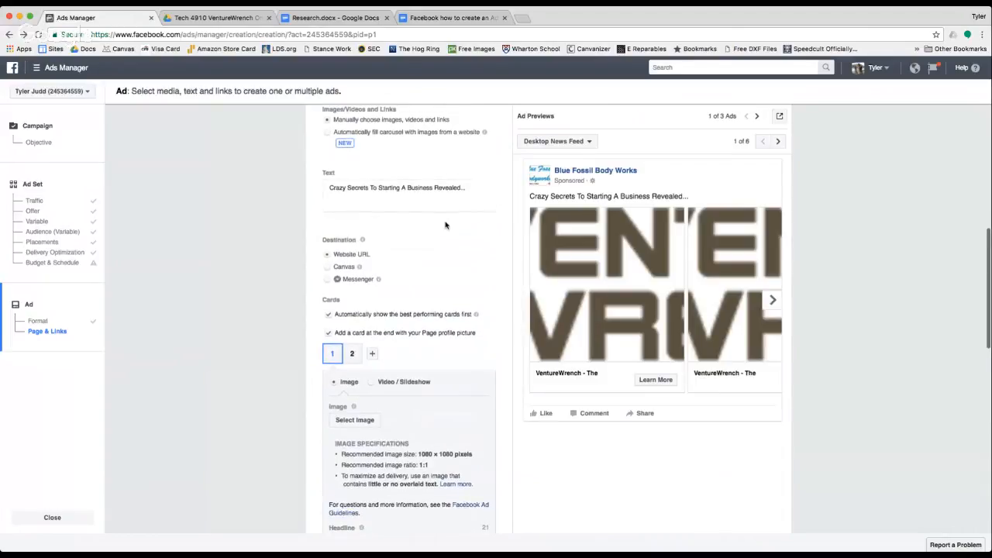
pyautogui.scroll(1, 446, 225)
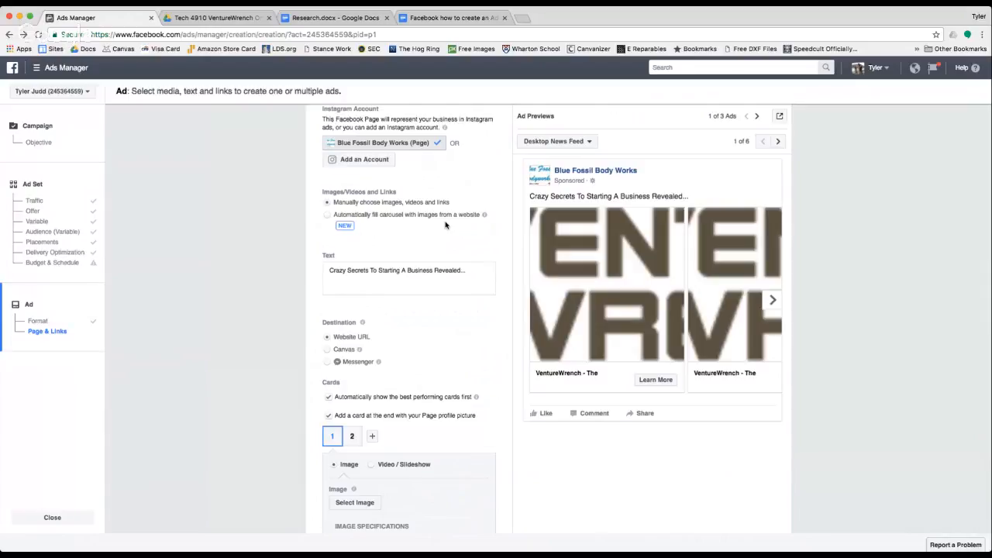
# Step: Try to place the ad order, and open the fix for the split test length
pyautogui.scroll(-15, 445, 225)
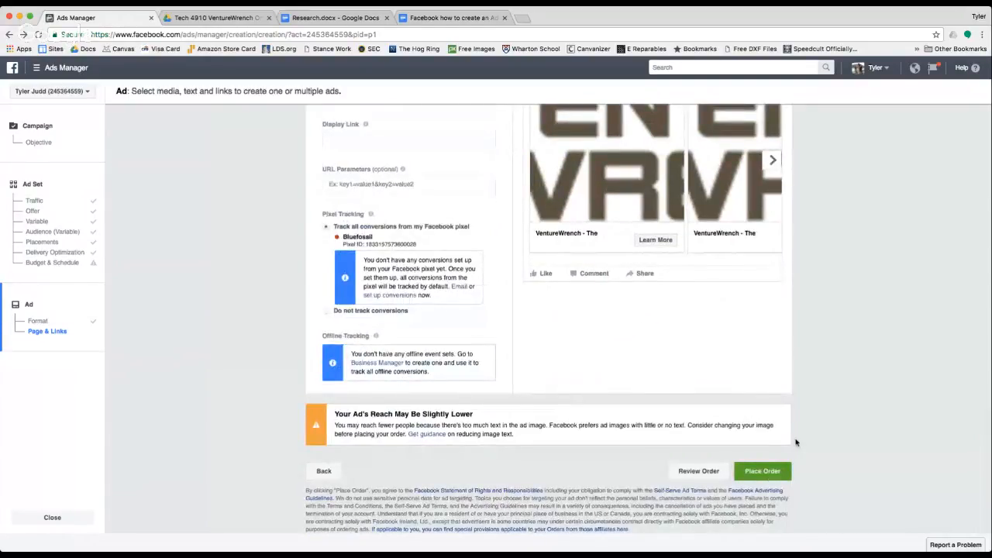
pyautogui.click(762, 471)
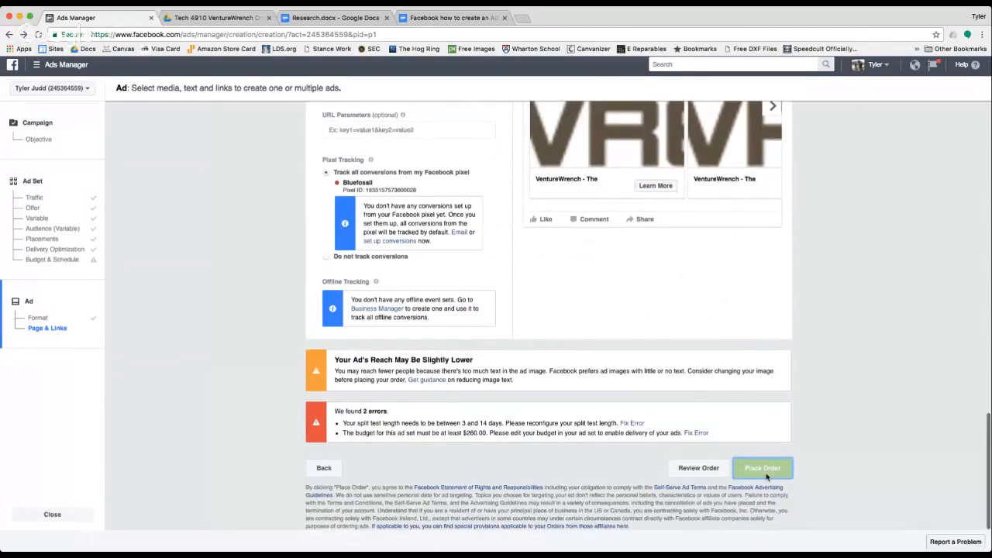
pyautogui.click(633, 427)
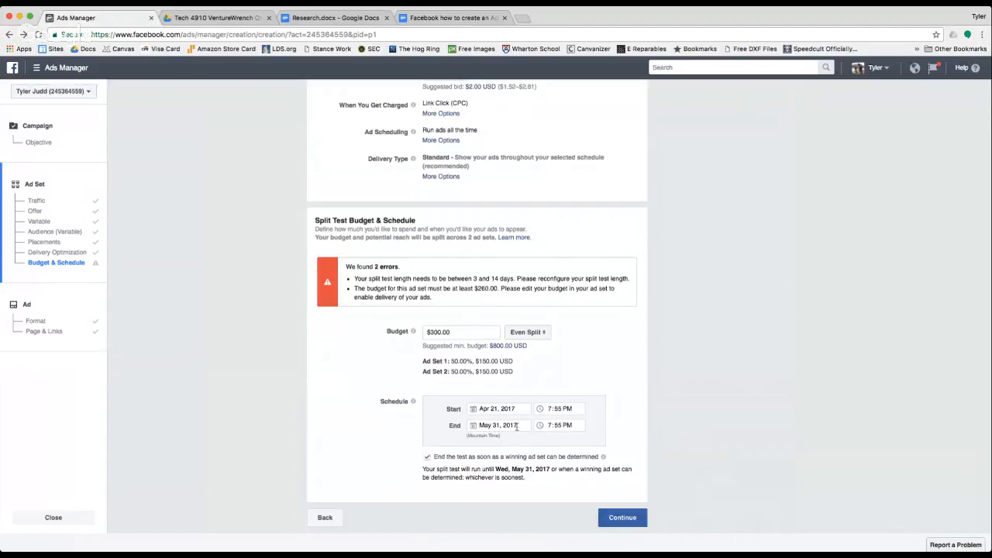
# Step: Set the split test's end date to May 5, 2017 and continue to the ad setup
pyautogui.click(510, 426)
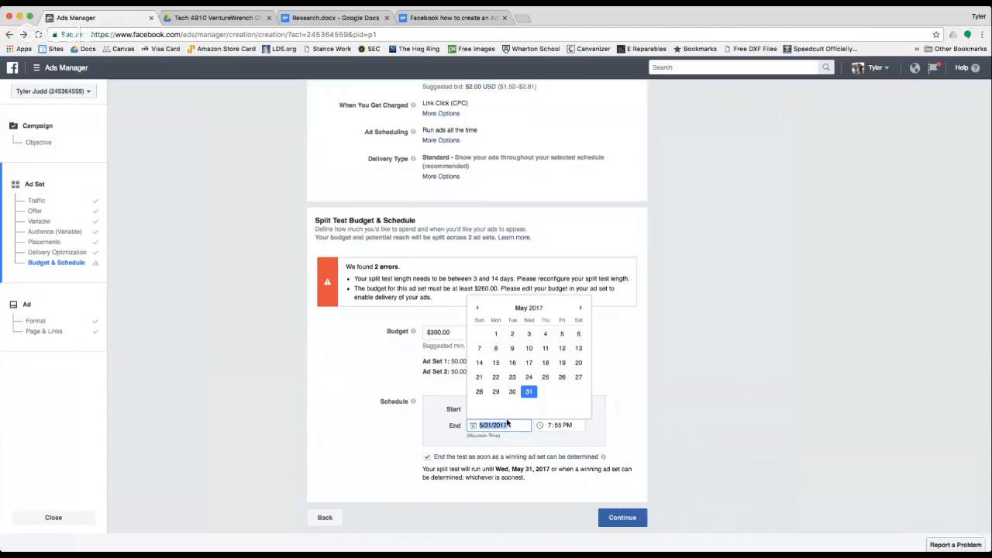
pyautogui.click(562, 335)
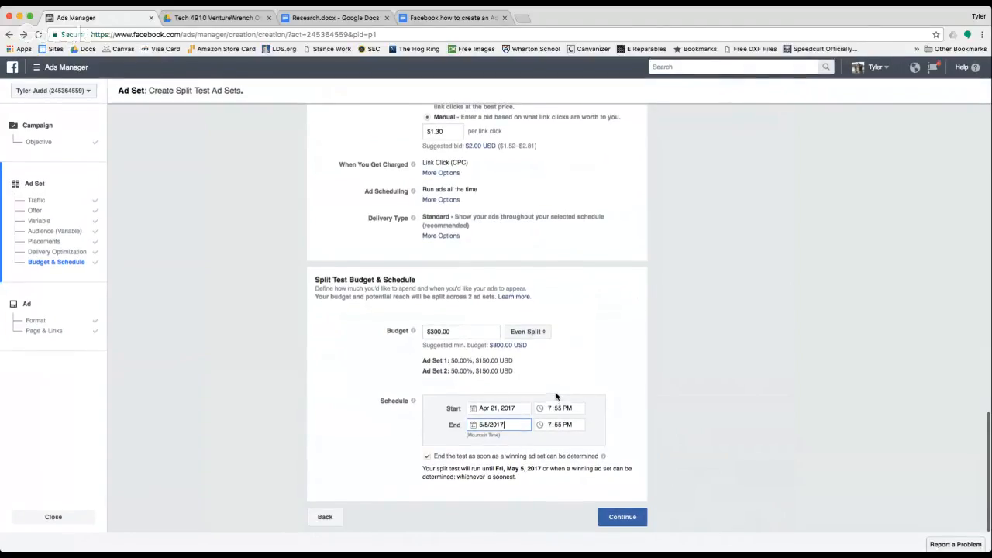
pyautogui.click(626, 517)
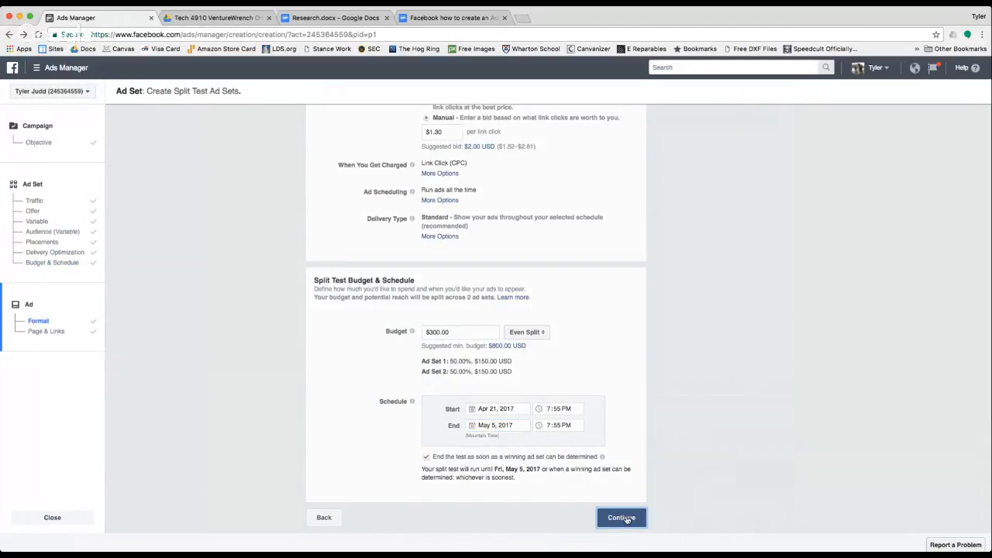
# Step: Set the ad format to Single Image and turn off News Feed ads
pyautogui.scroll(-1, 626, 519)
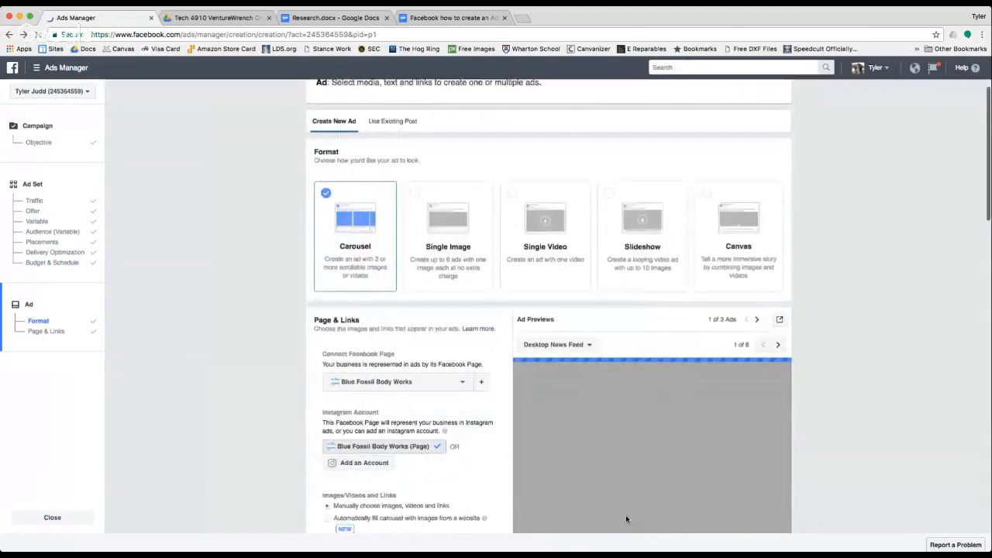
pyautogui.click(428, 217)
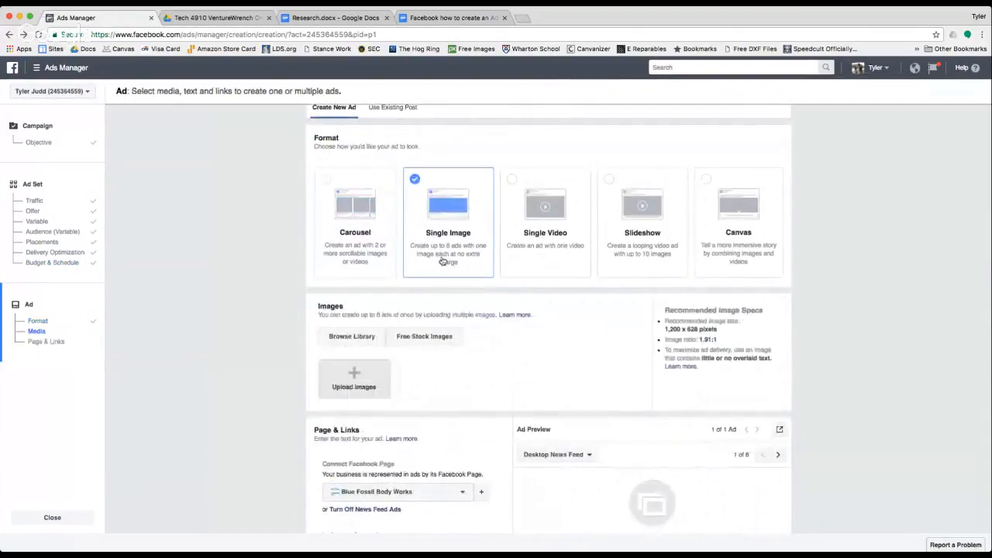
pyautogui.scroll(-4, 443, 261)
pyautogui.scroll(-1, 442, 264)
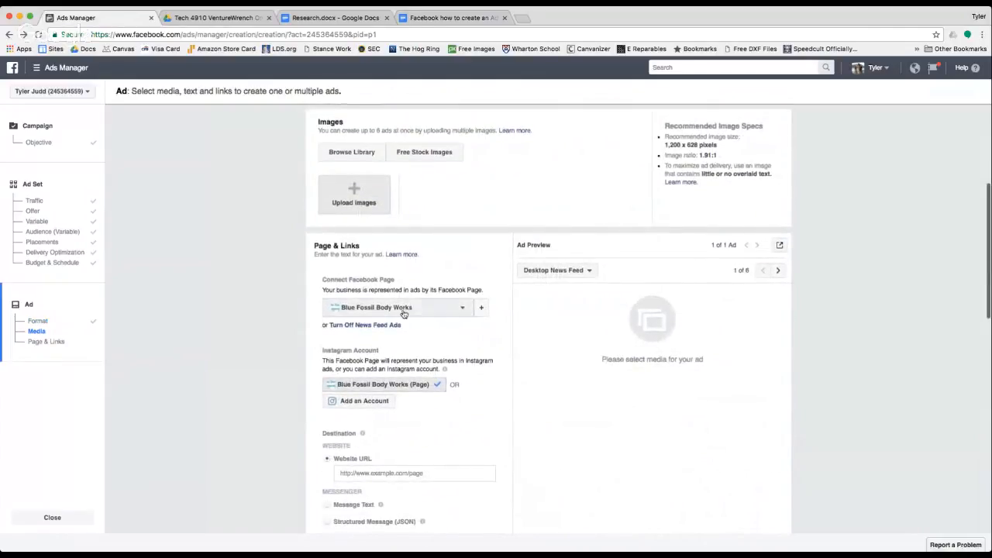
pyautogui.click(388, 325)
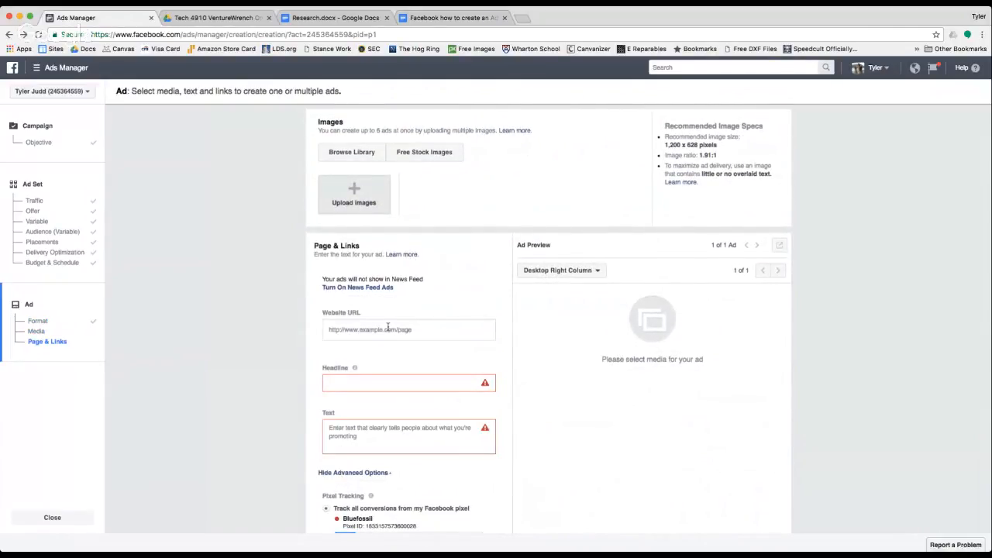
pyautogui.scroll(-5, 399, 329)
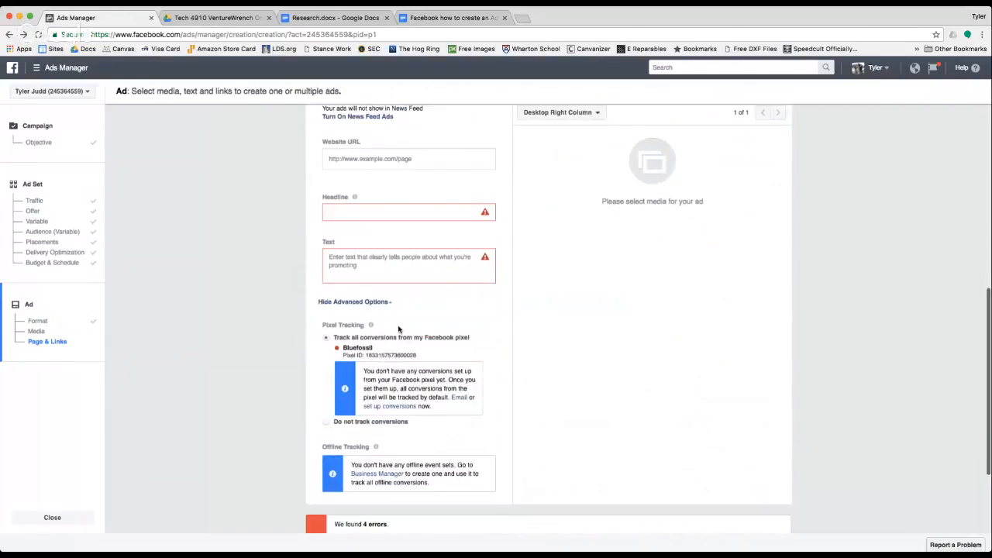
# Step: Add three free business stock images to the ad: two group meeting photos and one of a woman standing with crossed arms
pyautogui.scroll(-4, 399, 330)
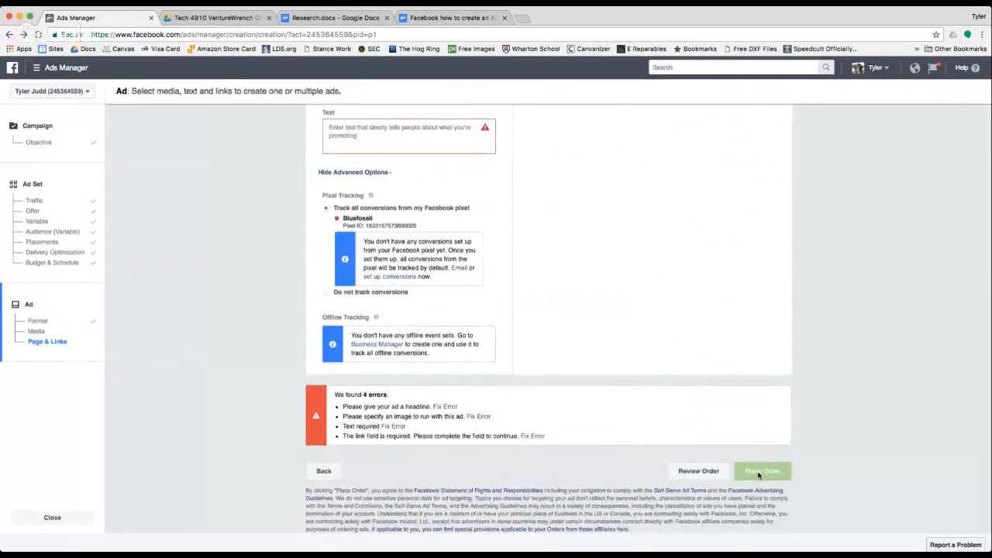
pyautogui.scroll(12, 502, 281)
pyautogui.scroll(-4, 403, 217)
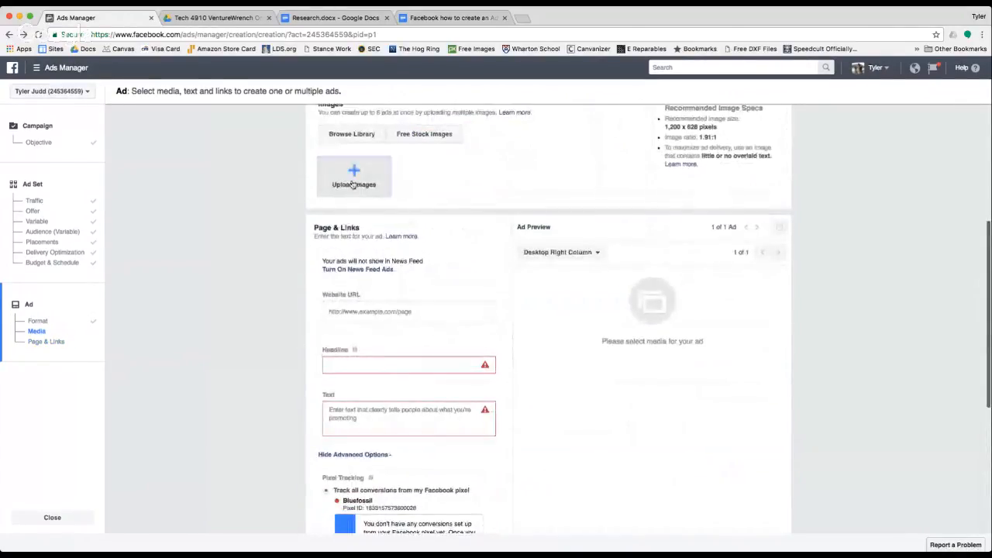
pyautogui.click(424, 133)
pyautogui.moveTo(431, 225)
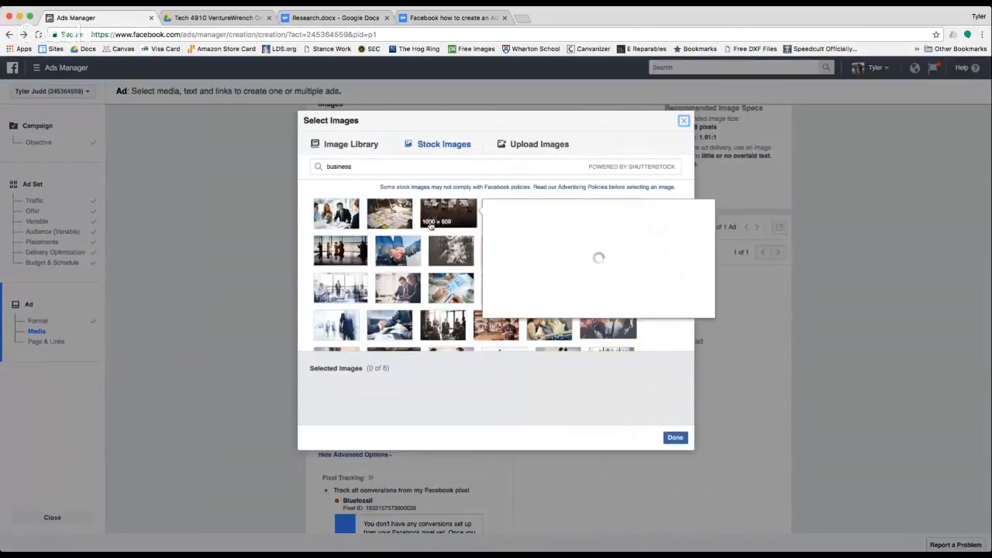
pyautogui.moveTo(334, 221)
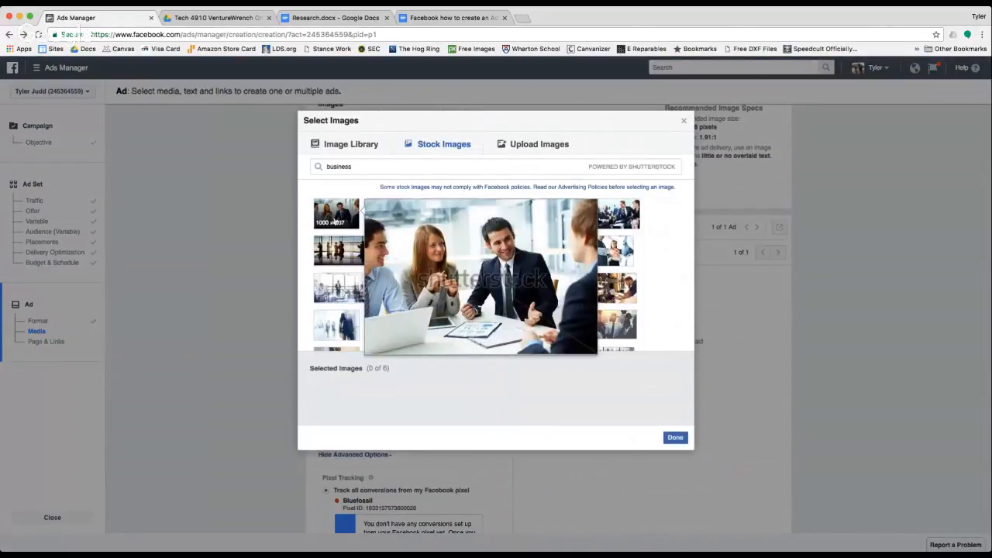
pyautogui.click(337, 222)
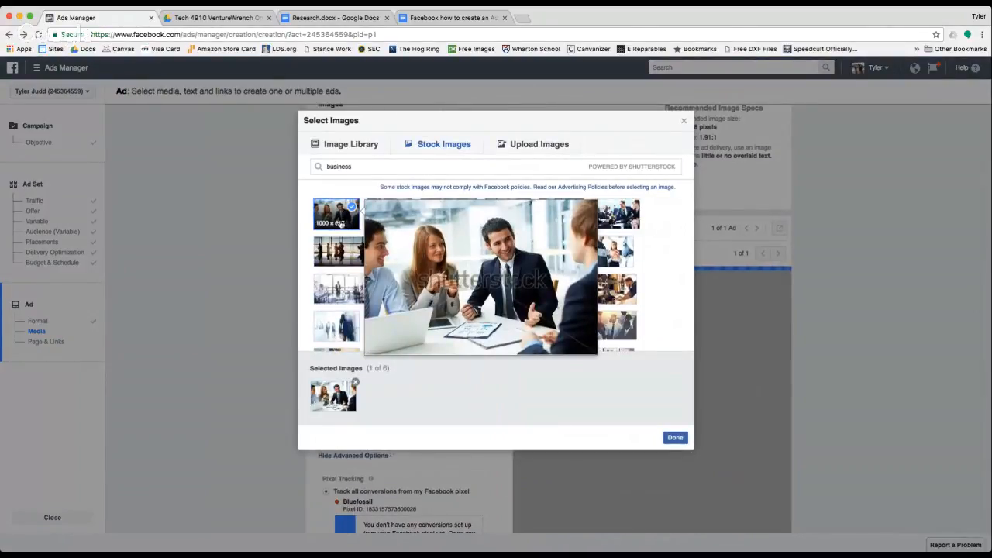
pyautogui.moveTo(509, 250)
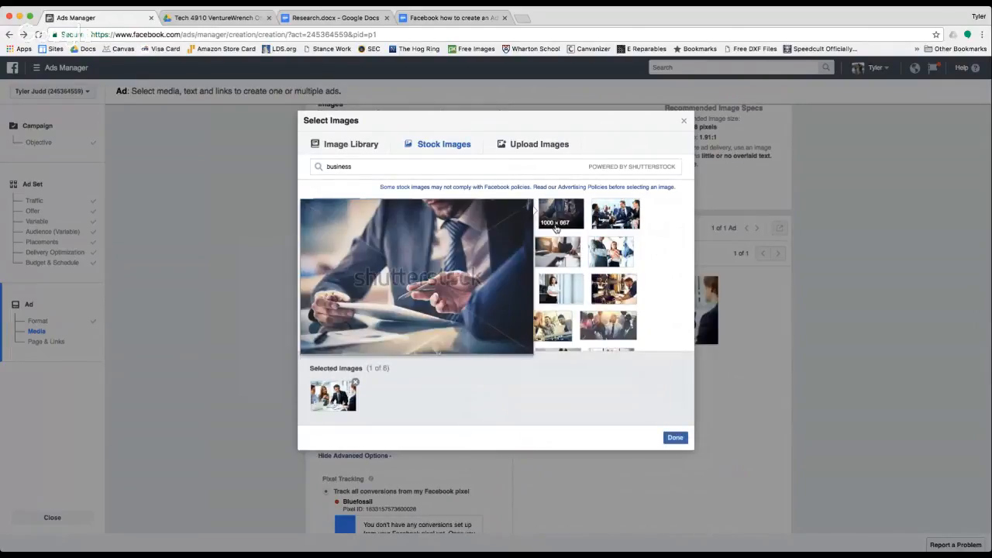
pyautogui.click(614, 219)
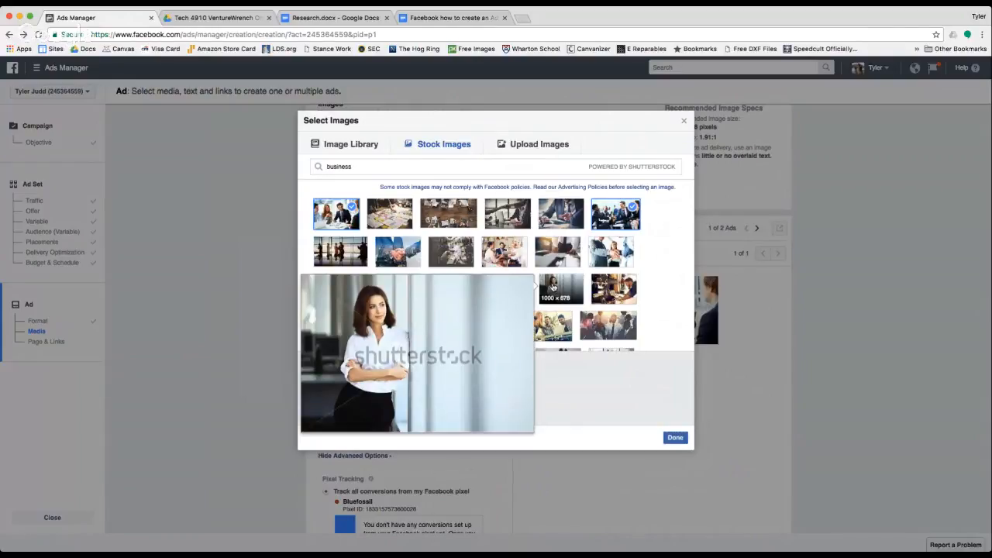
pyautogui.click(553, 289)
pyautogui.click(674, 439)
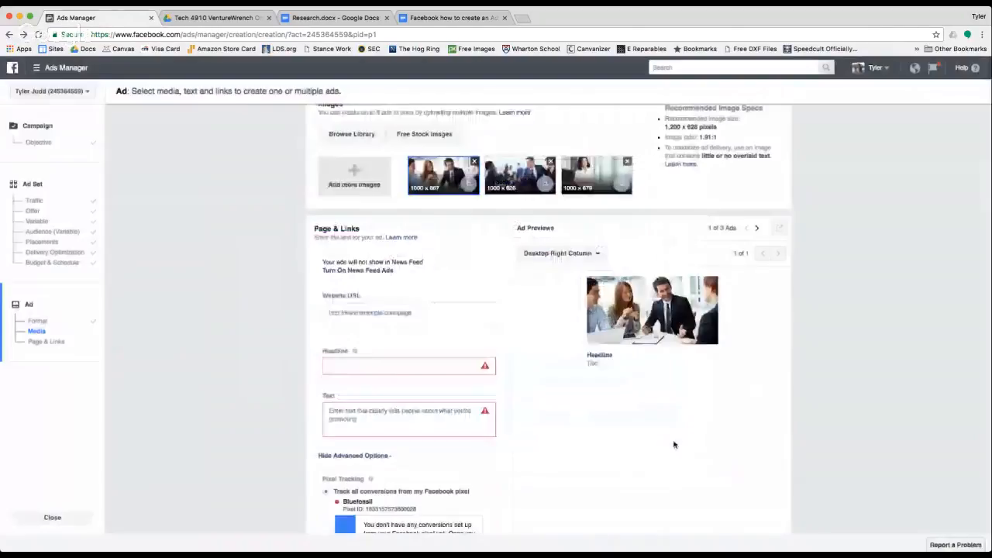
# Step: Enter "Start A Successful Business" as the ad headline
pyautogui.click(406, 361)
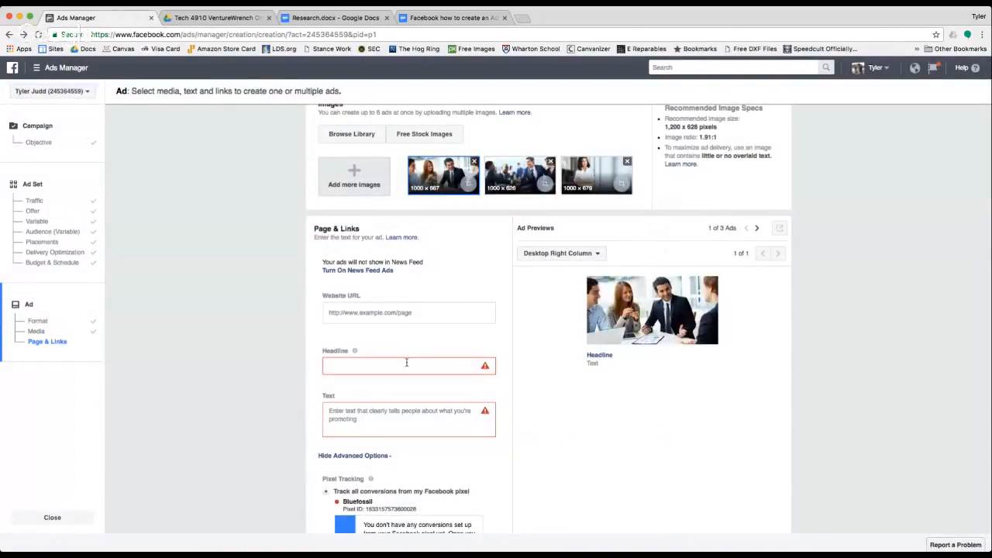
pyautogui.write('Start A Businesss')
pyautogui.click(406, 362)
pyautogui.press('BackSpace')
pyautogui.press('BackSpace')
pyautogui.press('BackSpace')
pyautogui.press('BackSpace')
pyautogui.press('BackSpace')
pyautogui.press('BackSpace')
pyautogui.press('BackSpace')
pyautogui.press('BackSpace')
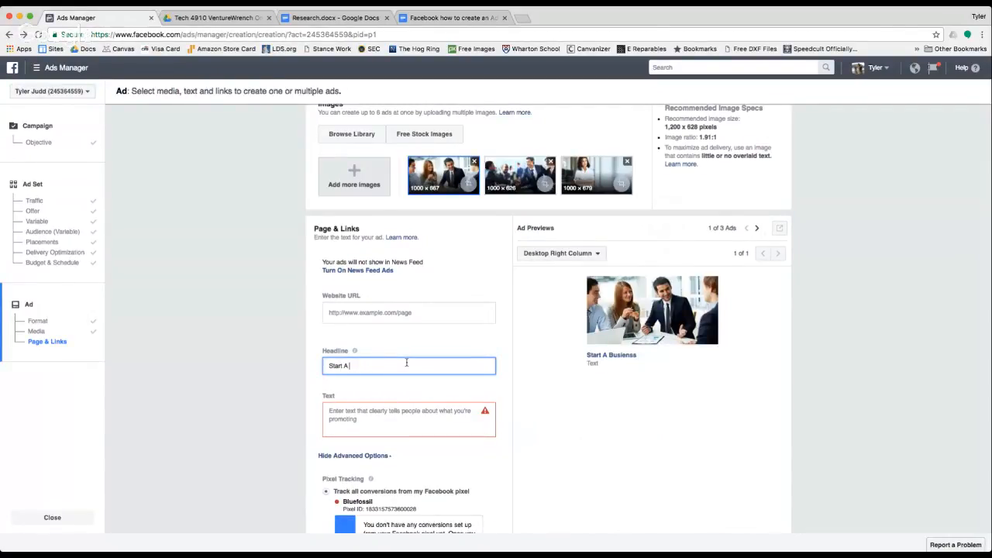
pyautogui.write('Successful Business')
pyautogui.click(415, 431)
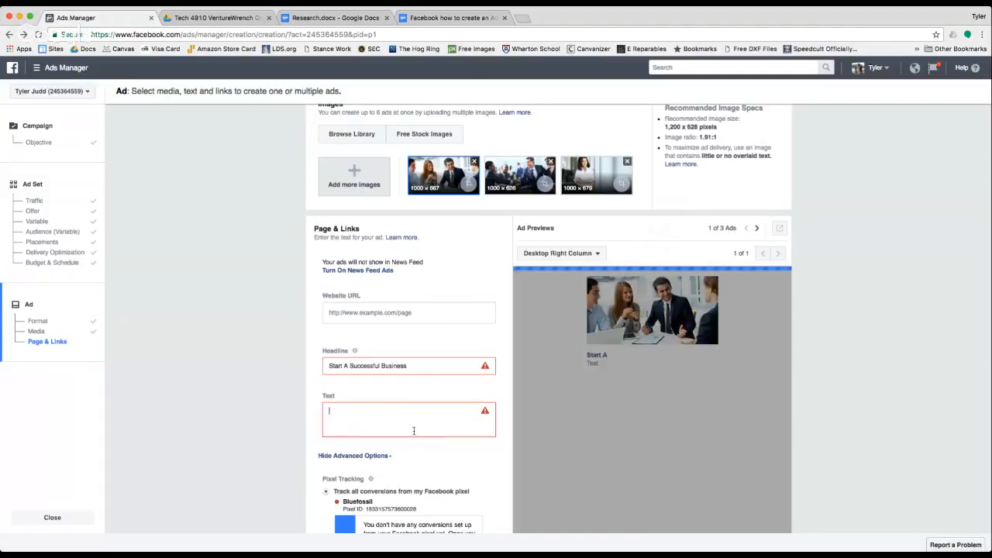
# Step: Shorten the headline to "Start A Business" by removing the word "Successful"
pyautogui.click(424, 368)
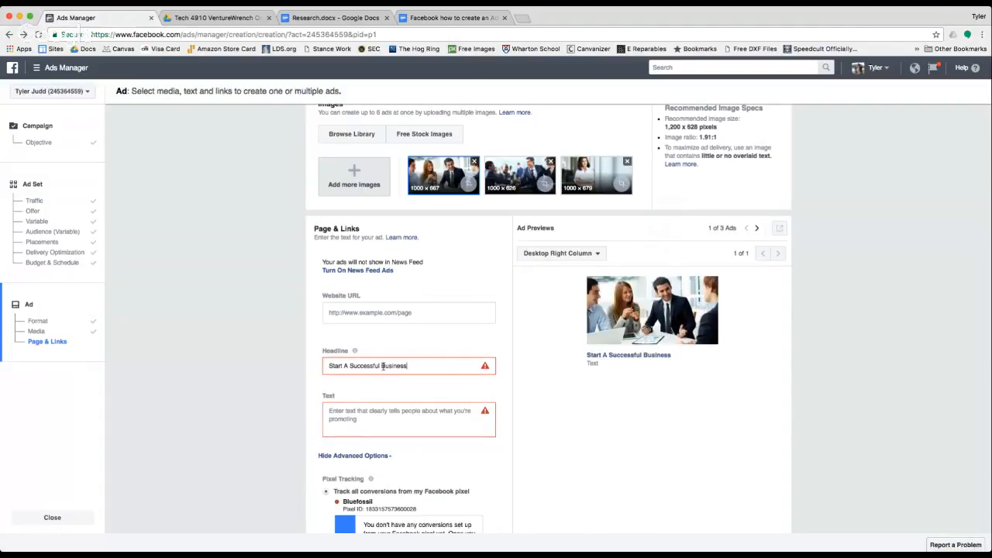
pyautogui.moveTo(380, 365); pyautogui.dragTo(351, 364)
pyautogui.press('BackSpace')
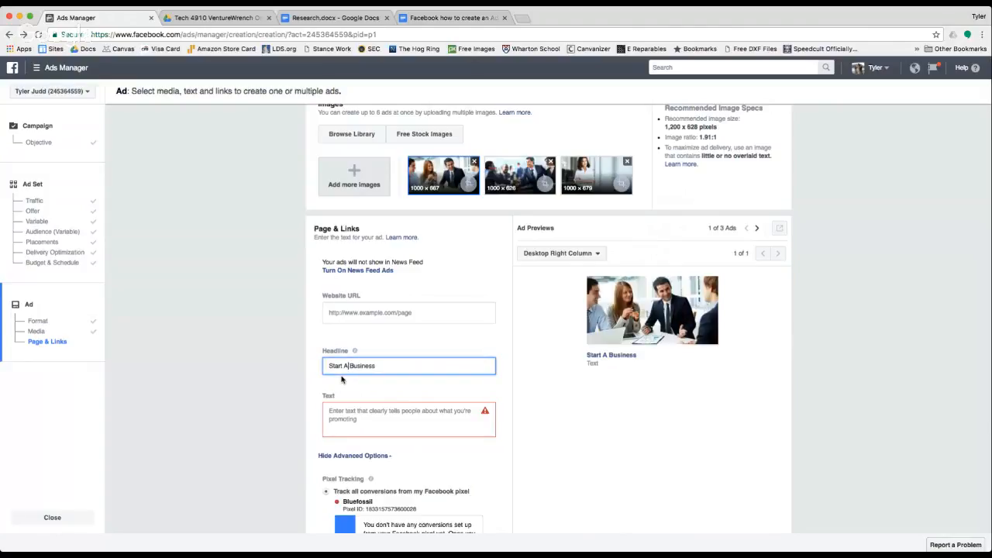
# Step: Write the ad text "Crazy Secrets Revealed For How To Start A Successful Business", correcting the spelling of "Secrets"
pyautogui.click(347, 414)
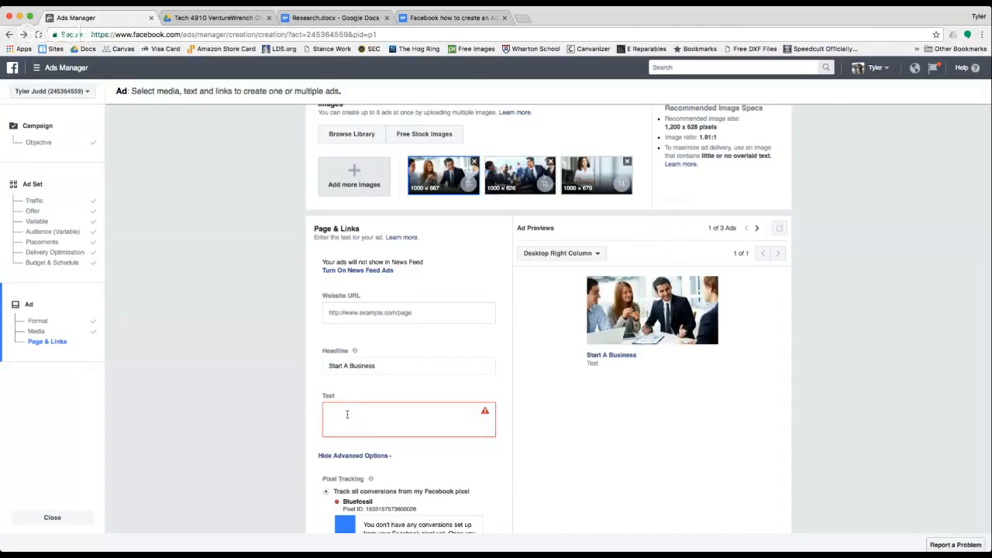
pyautogui.write('Crazy Bed')
pyautogui.write('tret')
pyautogui.press('BackSpace')
pyautogui.press('BackSpace')
pyautogui.press('BackSpace')
pyautogui.press('BackSpace')
pyautogui.write('rets Revealed F')
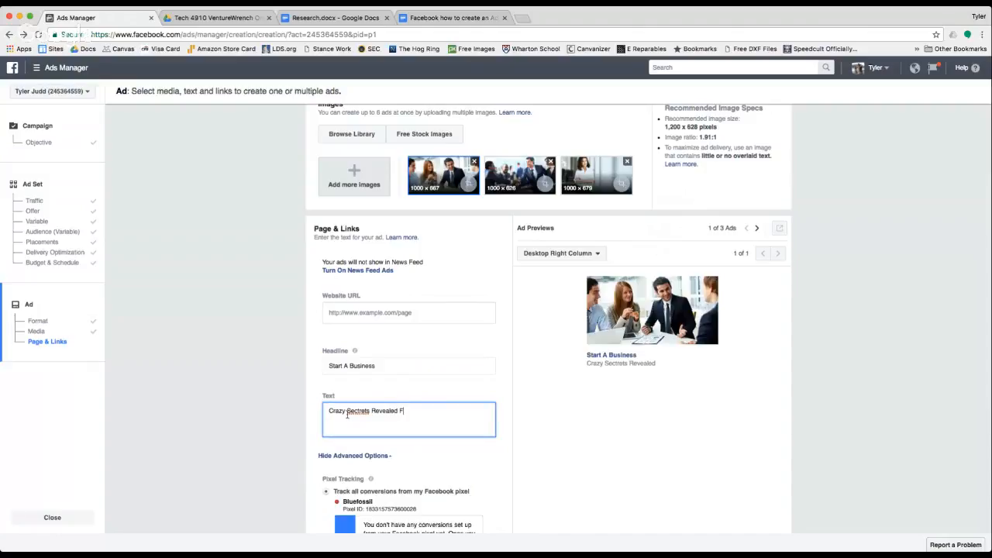
pyautogui.write('or How To Start A Successful Business')
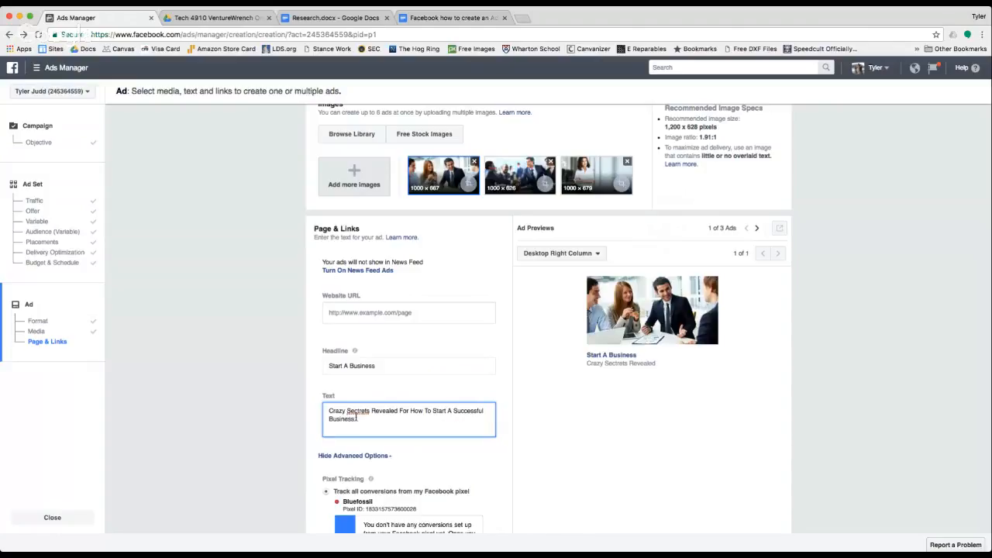
pyautogui.doubleClick(358, 413)
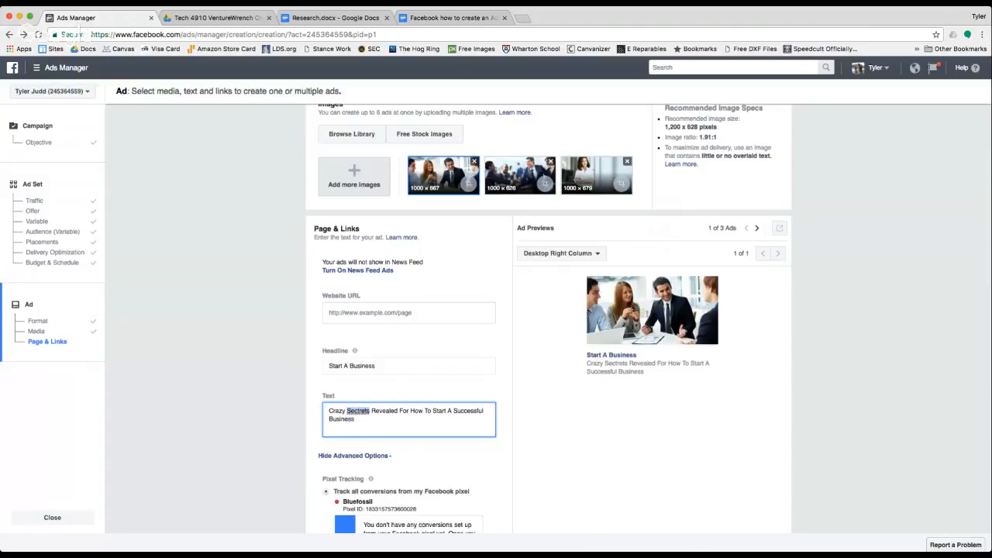
pyautogui.write('Secrets')
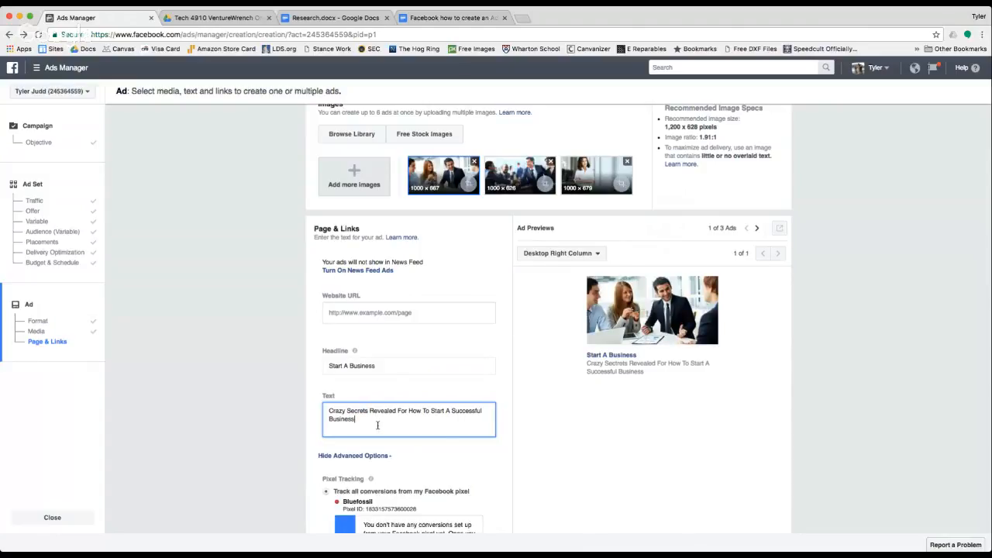
# Step: Set the pixel tracking option to Do not track conversions
pyautogui.scroll(-1, 377, 425)
pyautogui.scroll(-5, 377, 424)
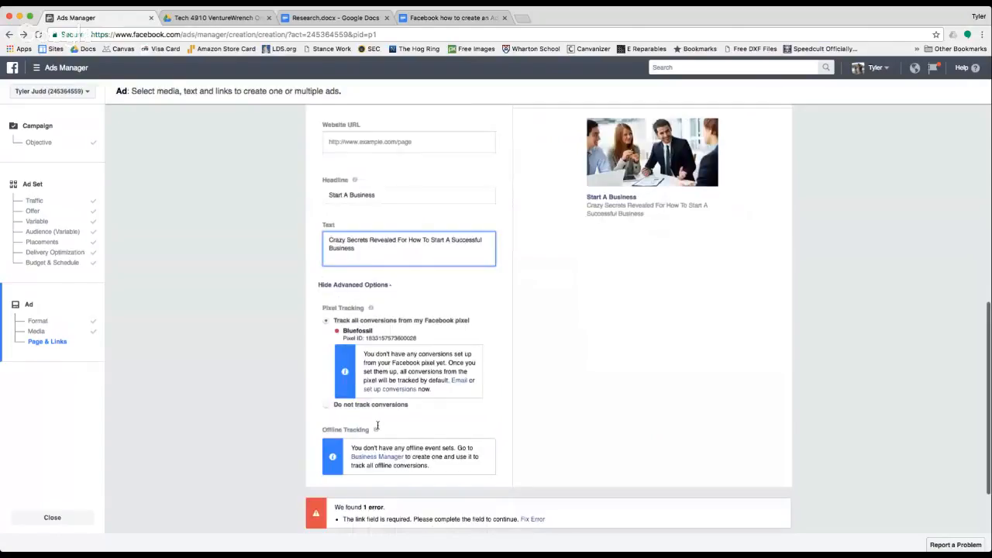
pyautogui.scroll(-3, 378, 424)
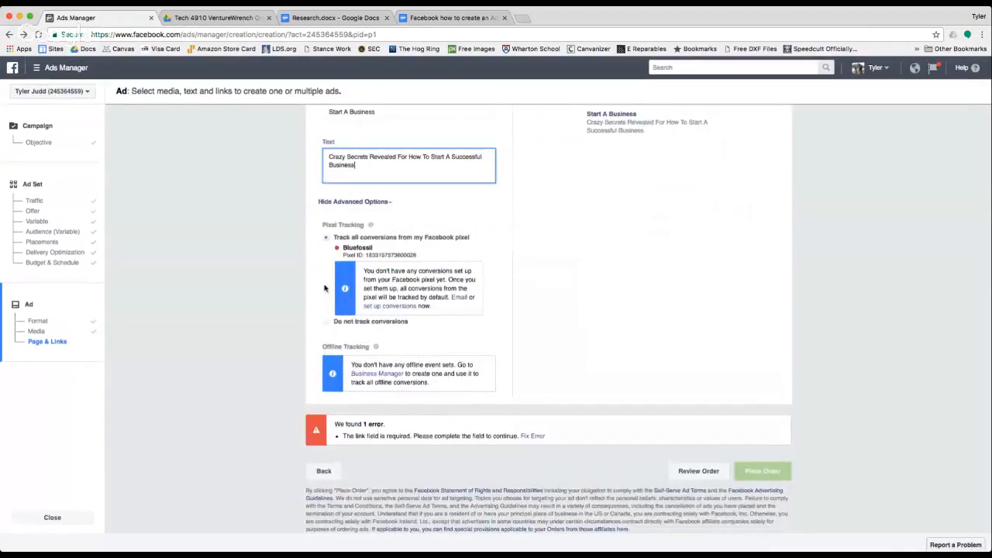
pyautogui.click(327, 324)
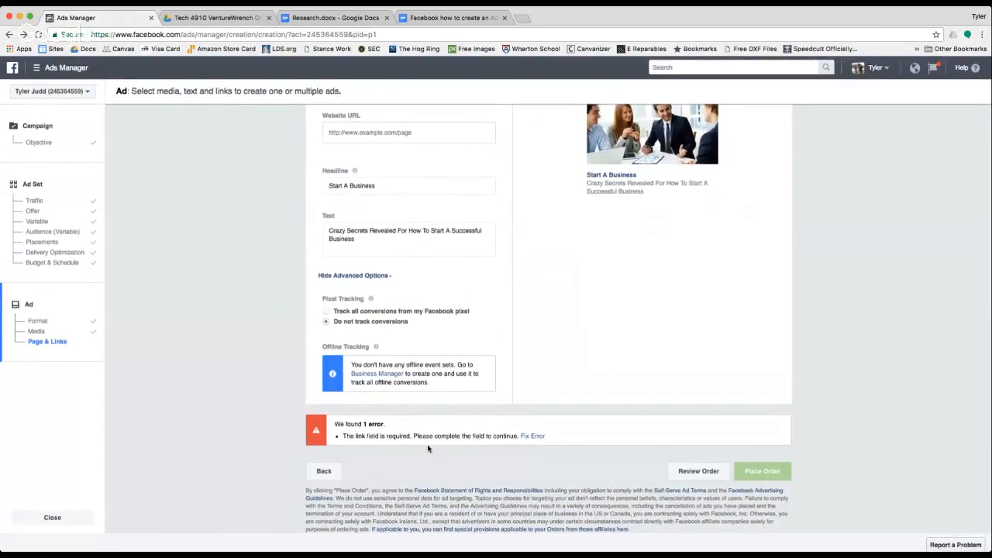
pyautogui.scroll(2, 438, 444)
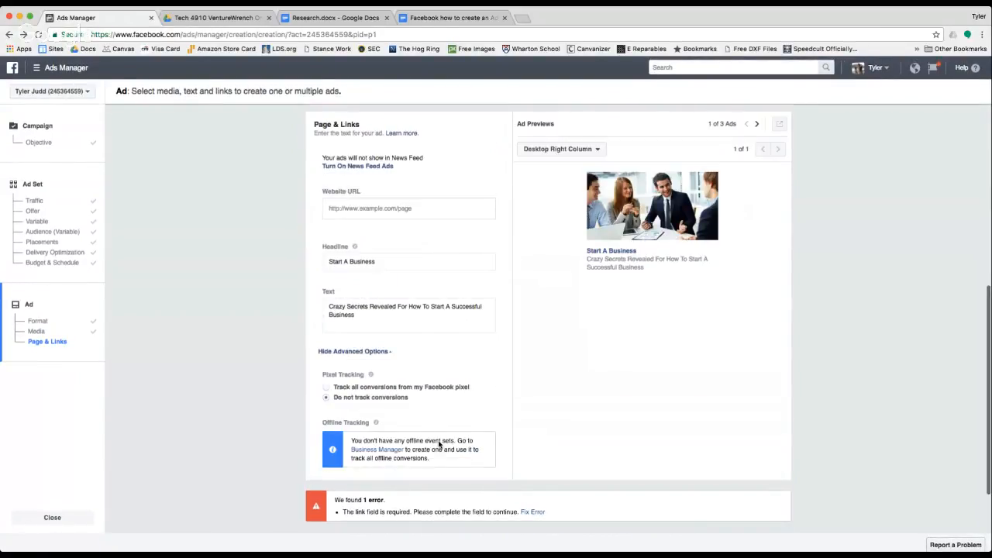
pyautogui.click(362, 211)
pyautogui.write('htt')
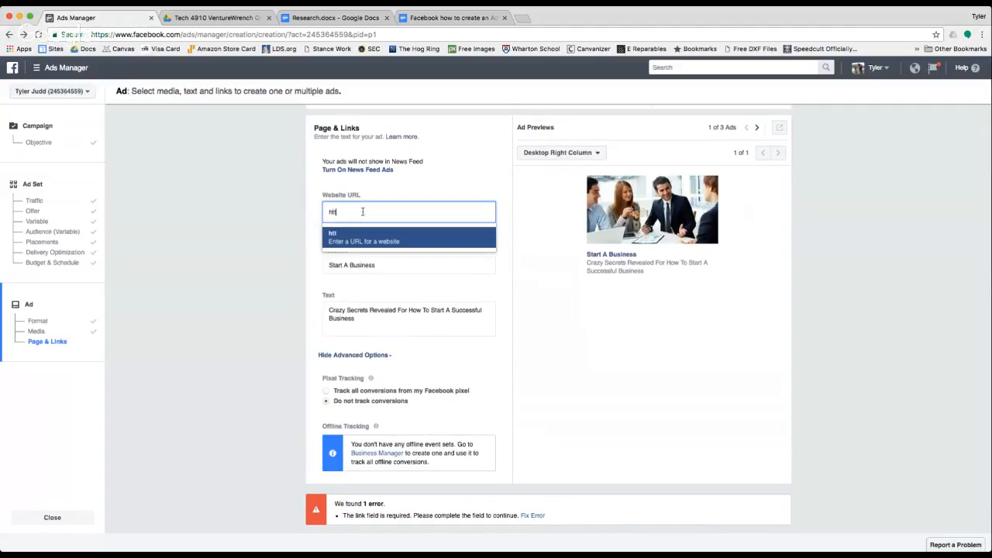
pyautogui.write('p://VentureWrench.com')
pyautogui.scroll(-1, 457, 321)
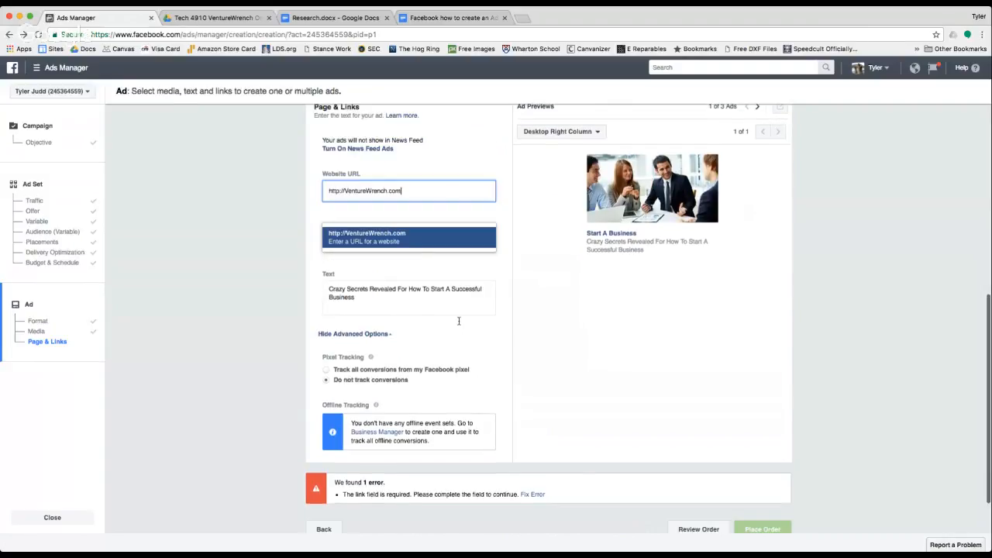
pyautogui.scroll(-3, 591, 401)
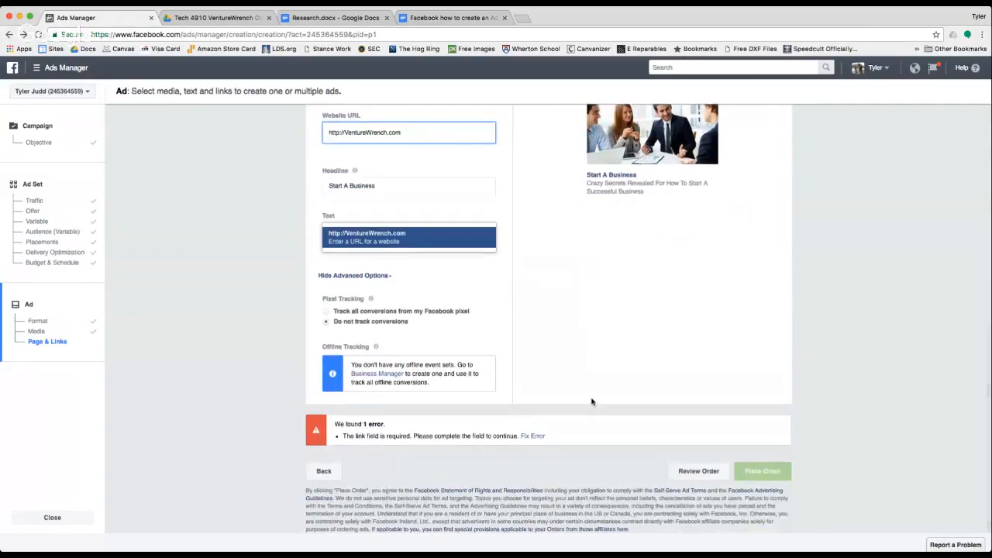
pyautogui.click(531, 310)
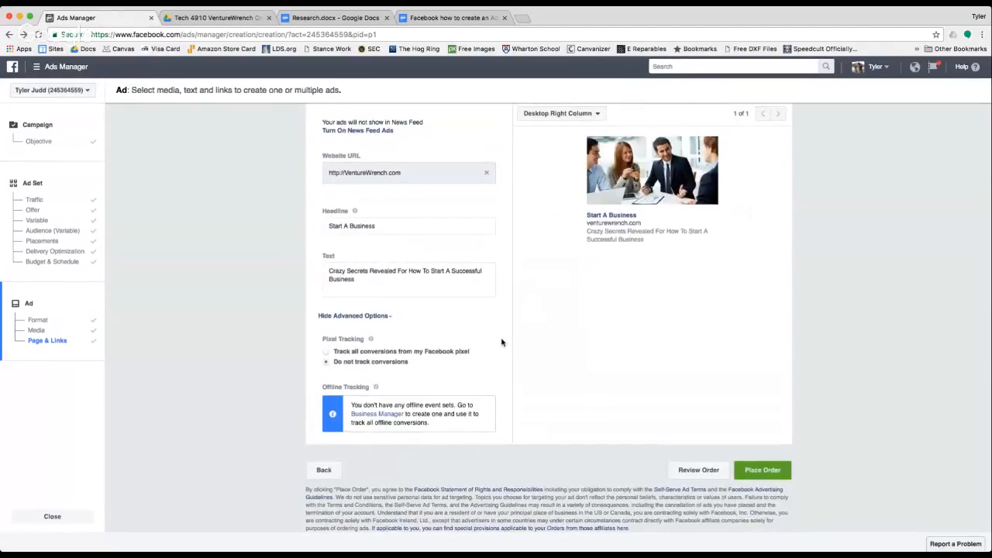
# Step: Place the ad order and continue to the campaign's ads list to check the first ad's on/off status
pyautogui.click(773, 478)
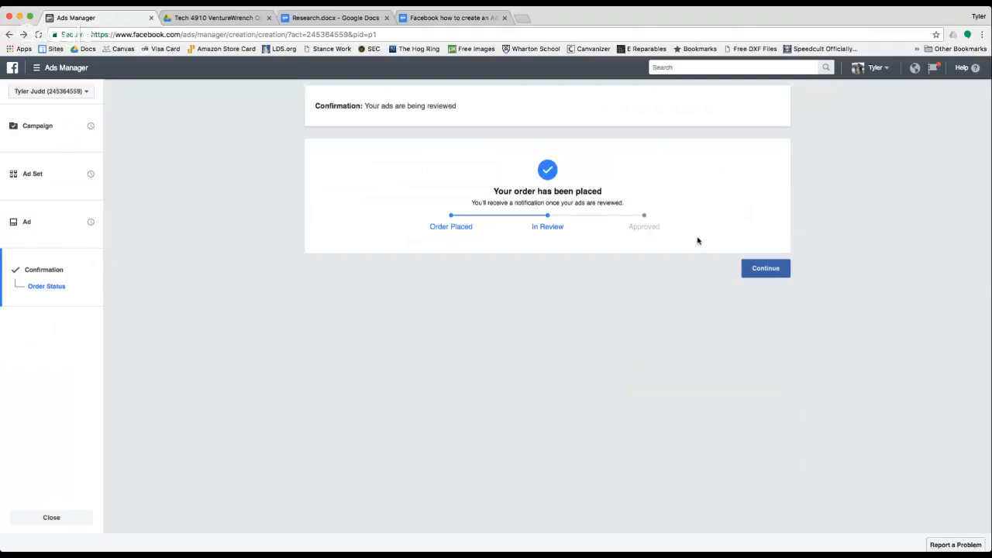
pyautogui.click(764, 268)
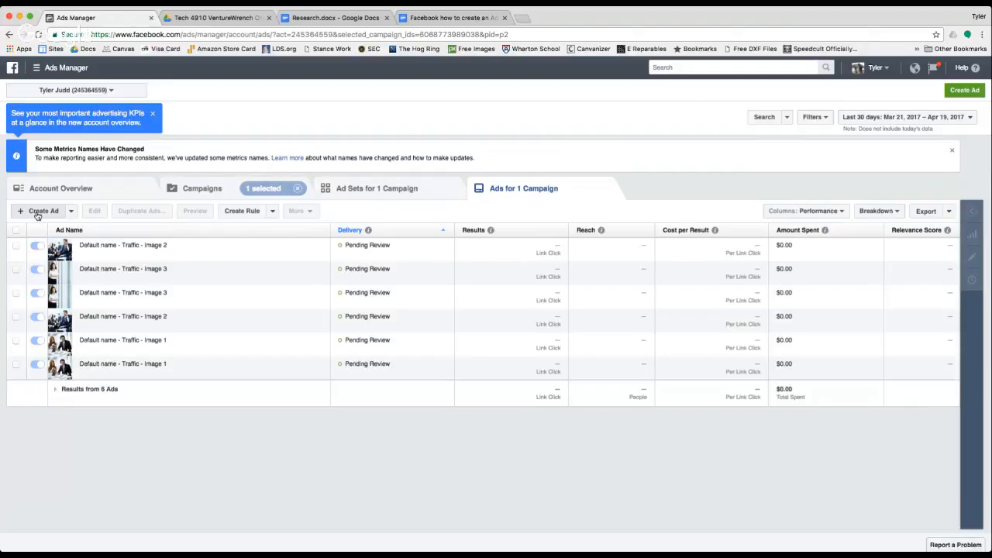
pyautogui.click(38, 247)
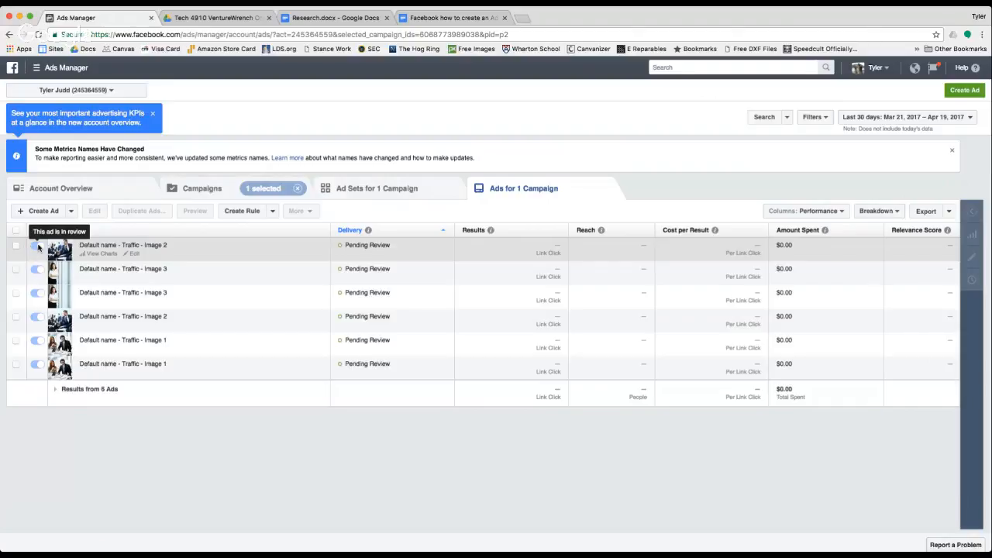